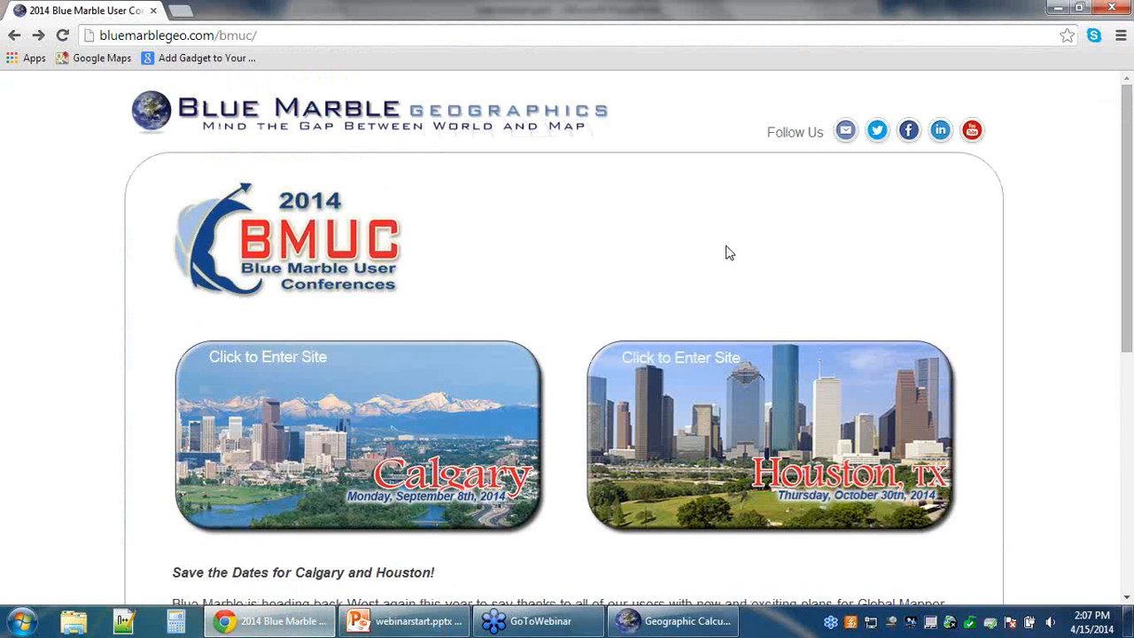
# Read the Calgary and Houston conference dates on the web page and switch to Geographic Calculator
pyautogui.scroll(-1, 632, 245)
pyautogui.scroll(-1, 632, 246)
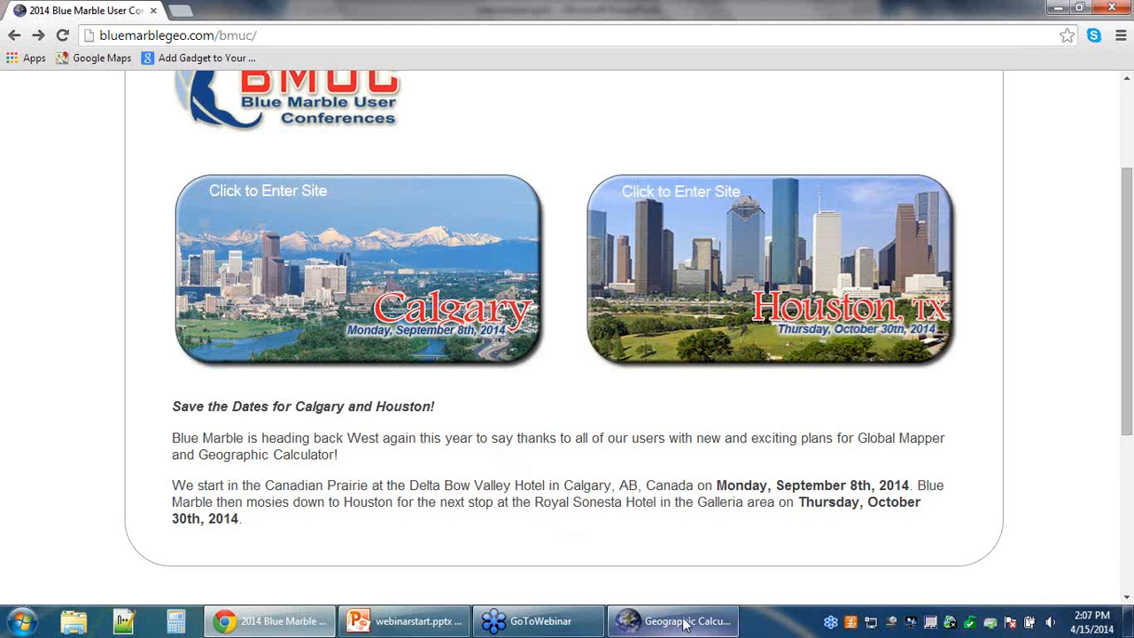
pyautogui.moveTo(682, 624)
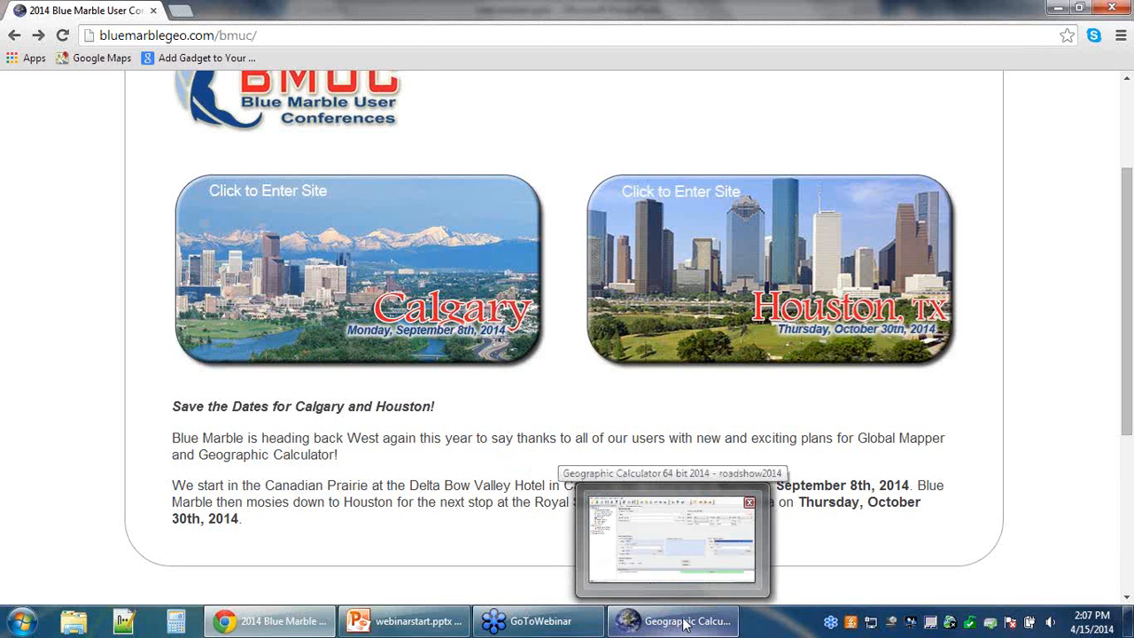
pyautogui.click(685, 625)
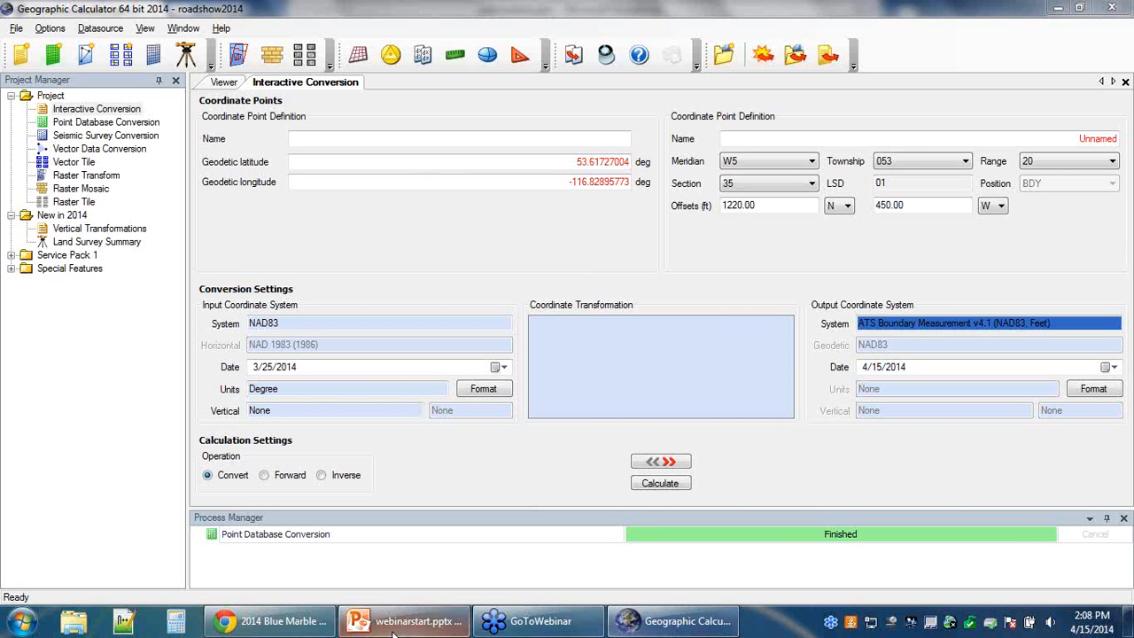
pyautogui.click(532, 621)
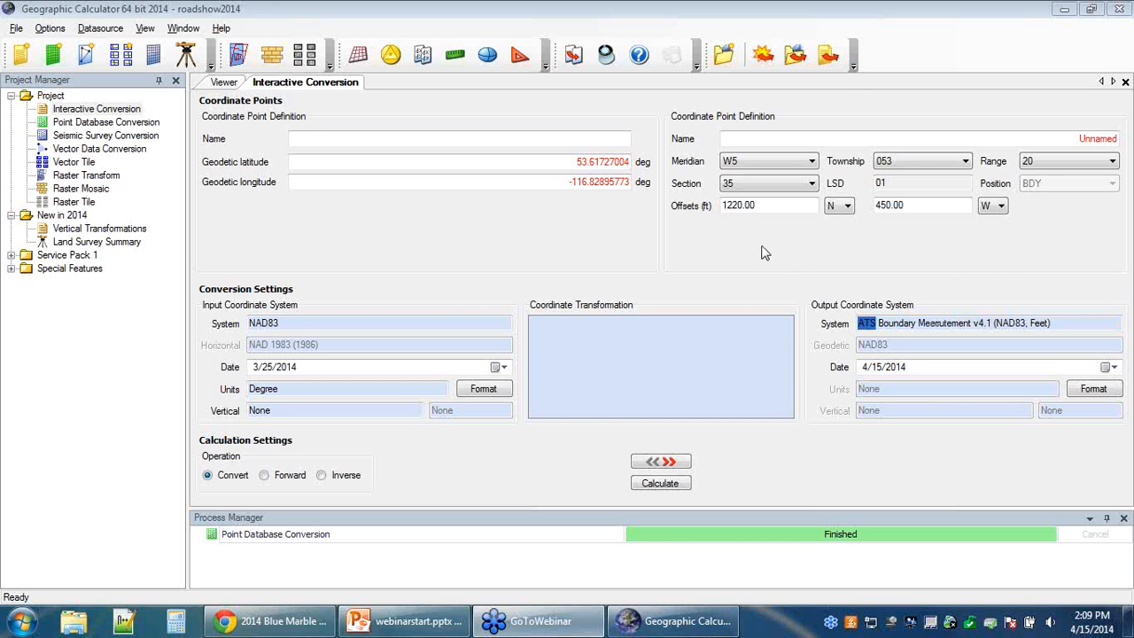
pyautogui.click(833, 118)
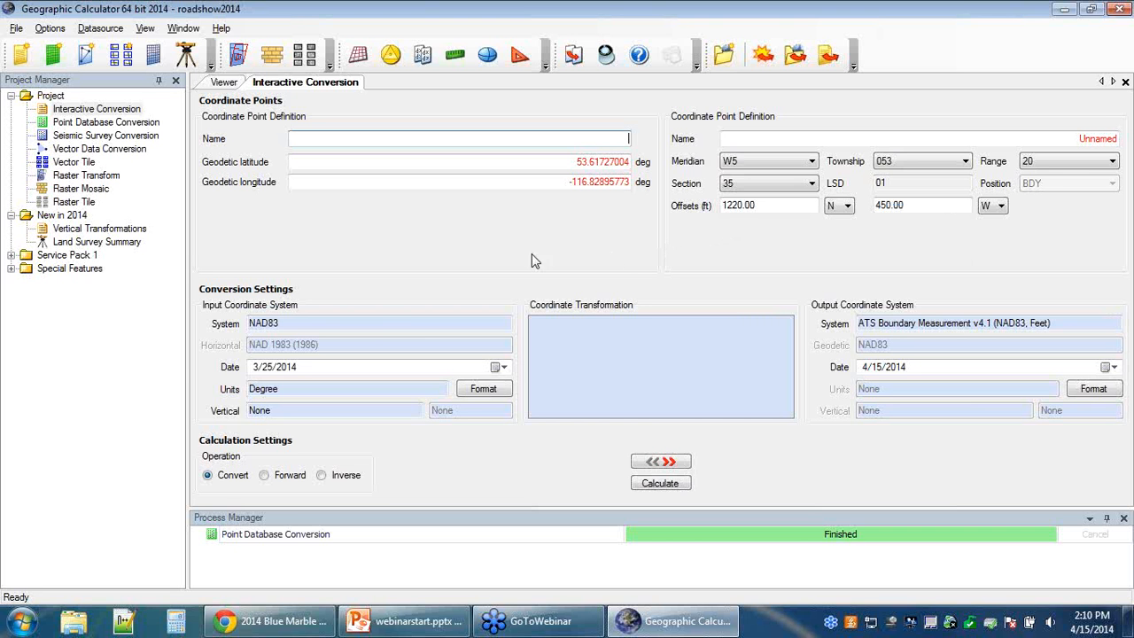
# Open the input coordinate system selection without limiting by geographic area and look through the Geodetic and String folders
pyautogui.doubleClick(329, 324)
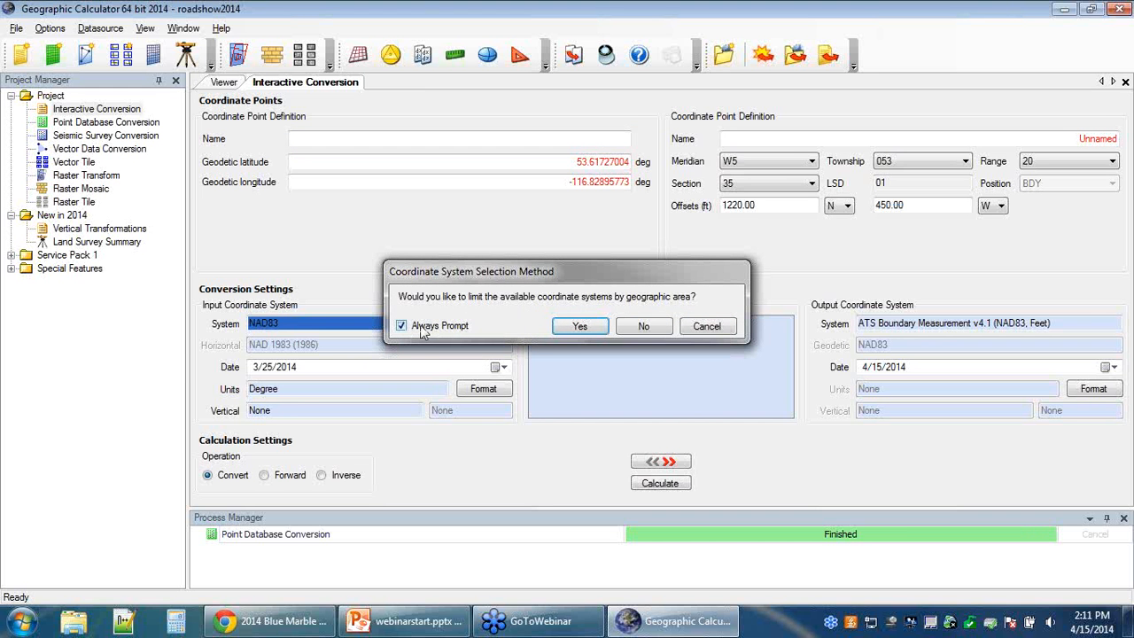
pyautogui.click(645, 326)
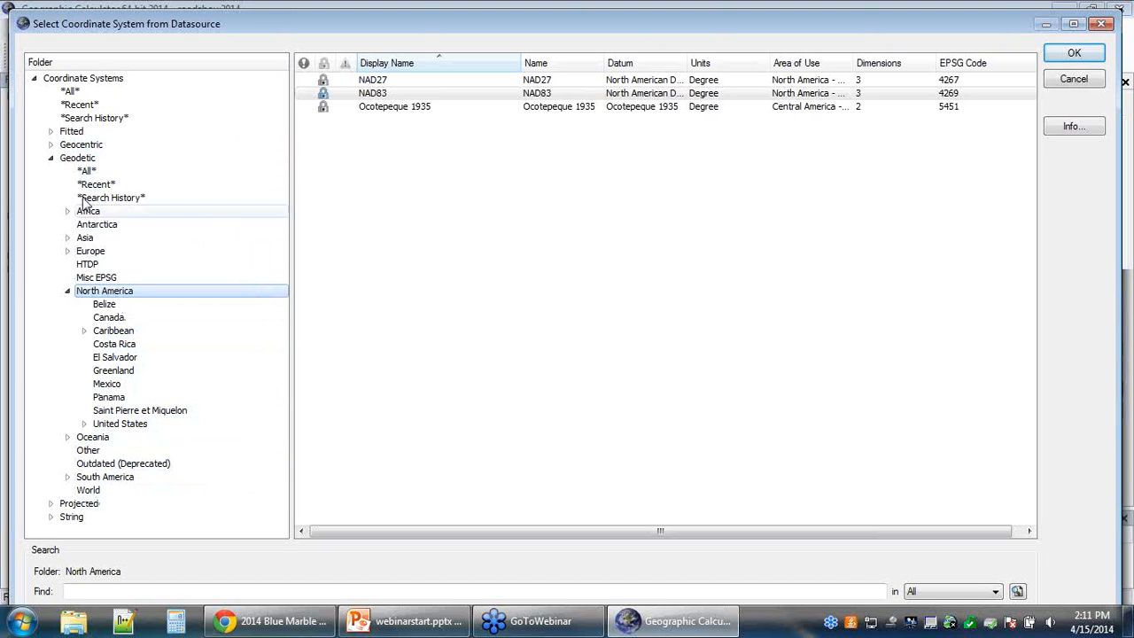
pyautogui.click(51, 158)
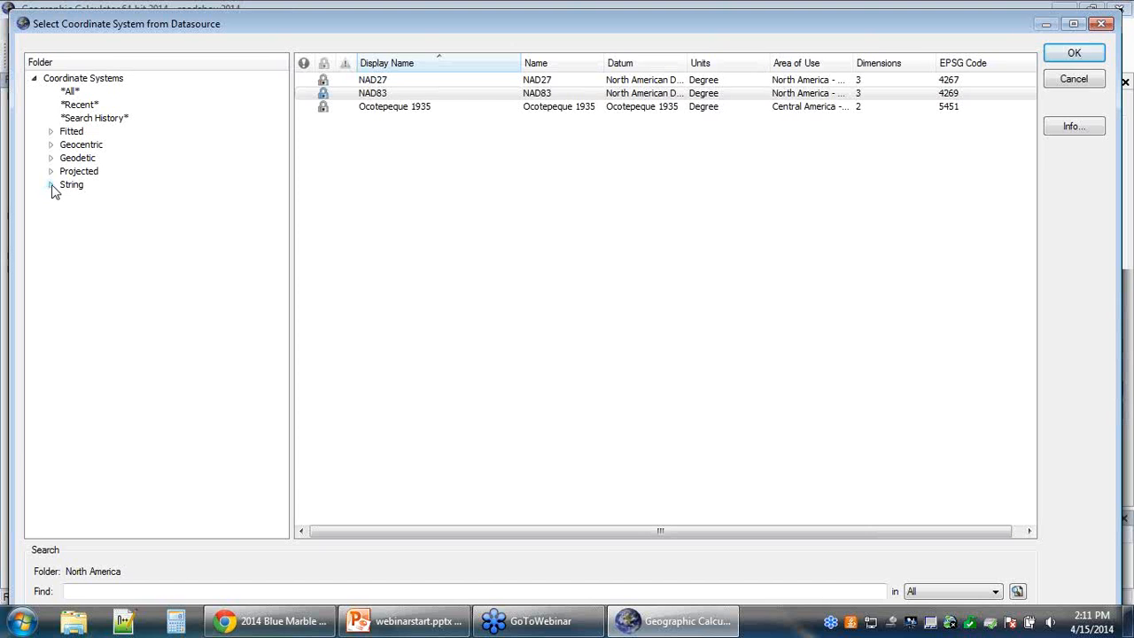
pyautogui.click(51, 188)
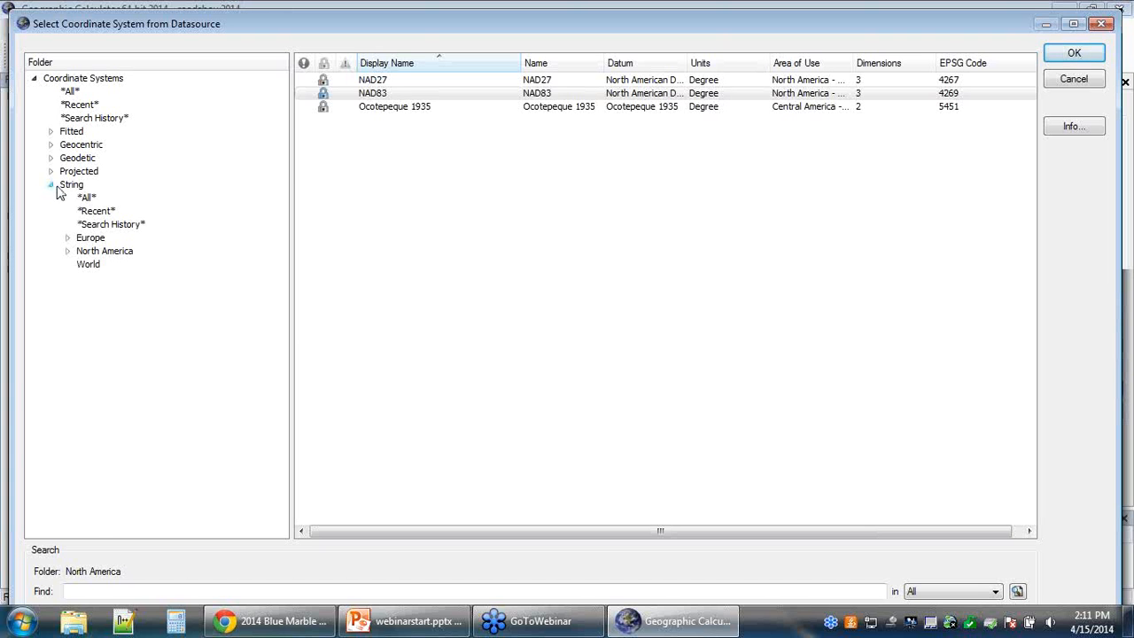
pyautogui.click(50, 158)
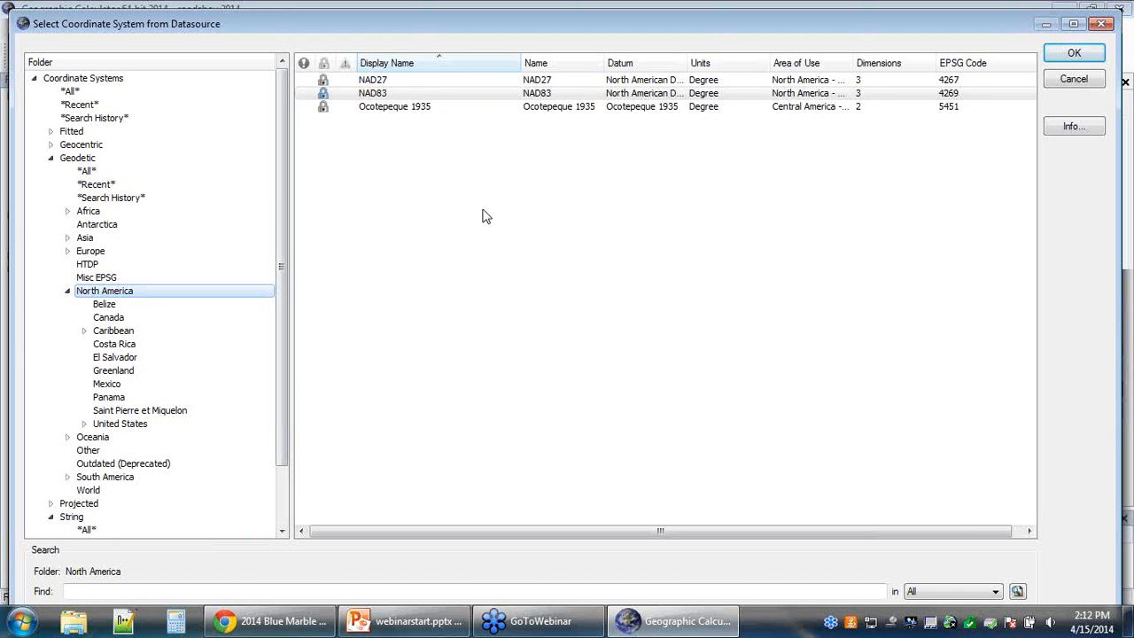
# Look over NAD27 and NAD83 in the geodetic North America folder and view its Canada subfolder
pyautogui.click(410, 94)
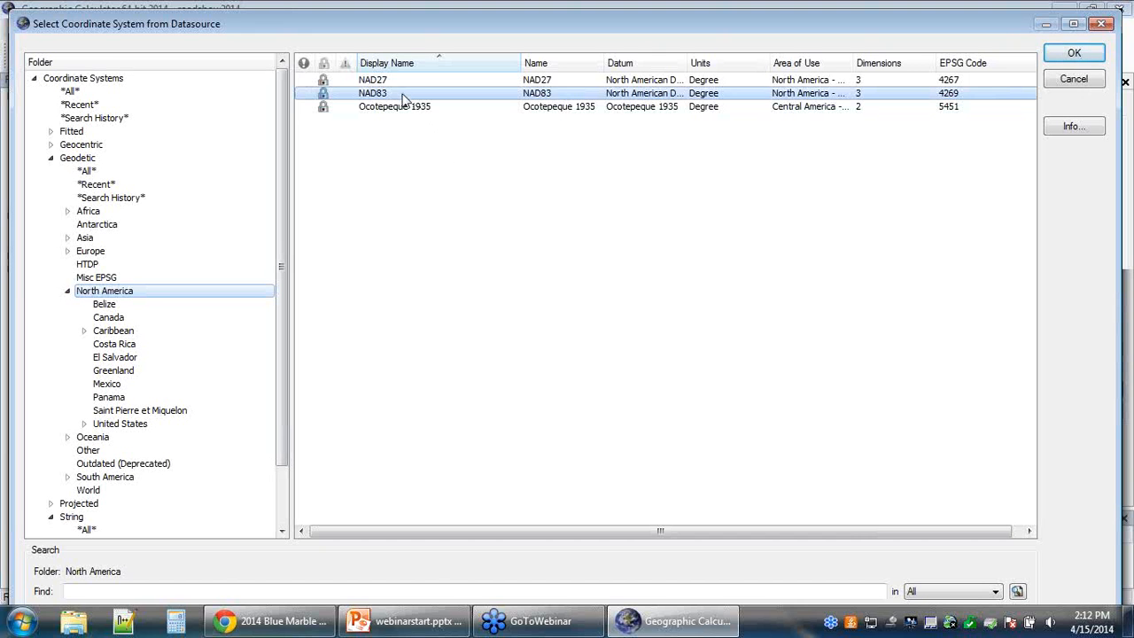
pyautogui.click(404, 81)
pyautogui.click(401, 94)
pyautogui.click(139, 296)
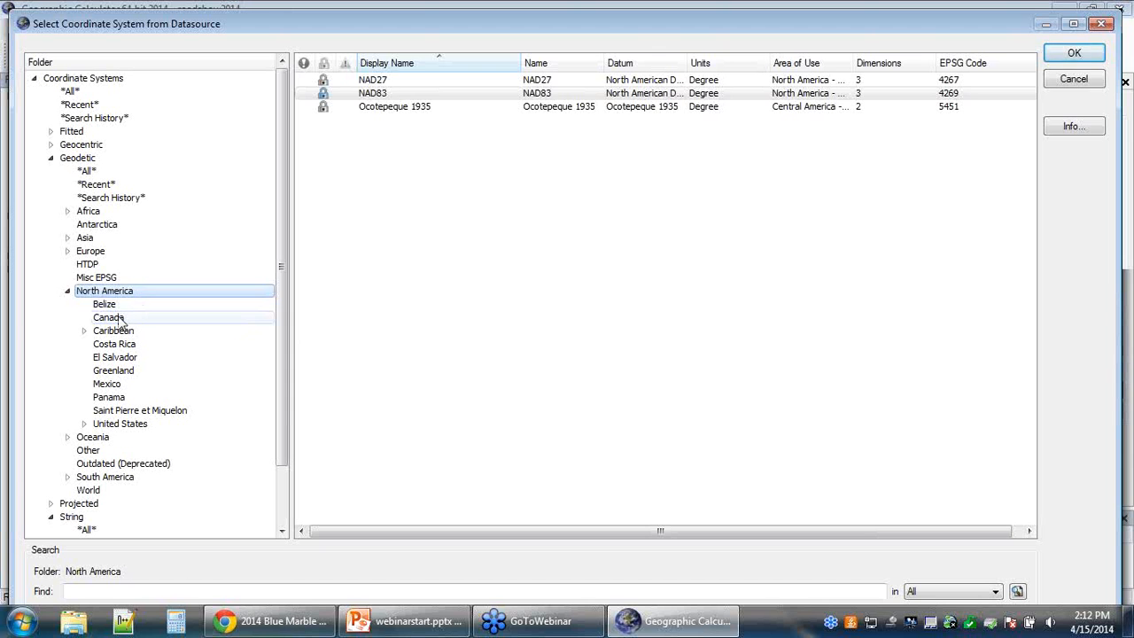
pyautogui.click(118, 319)
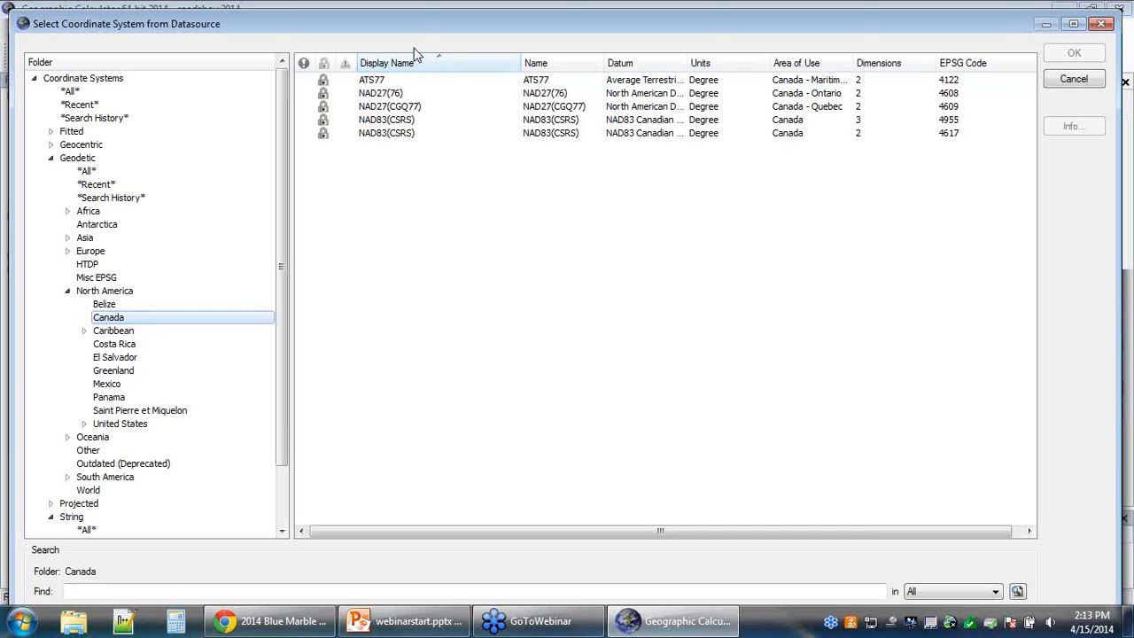
# Examine the String coordinate systems for World, Alberta and Saskatchewan
pyautogui.click(69, 292)
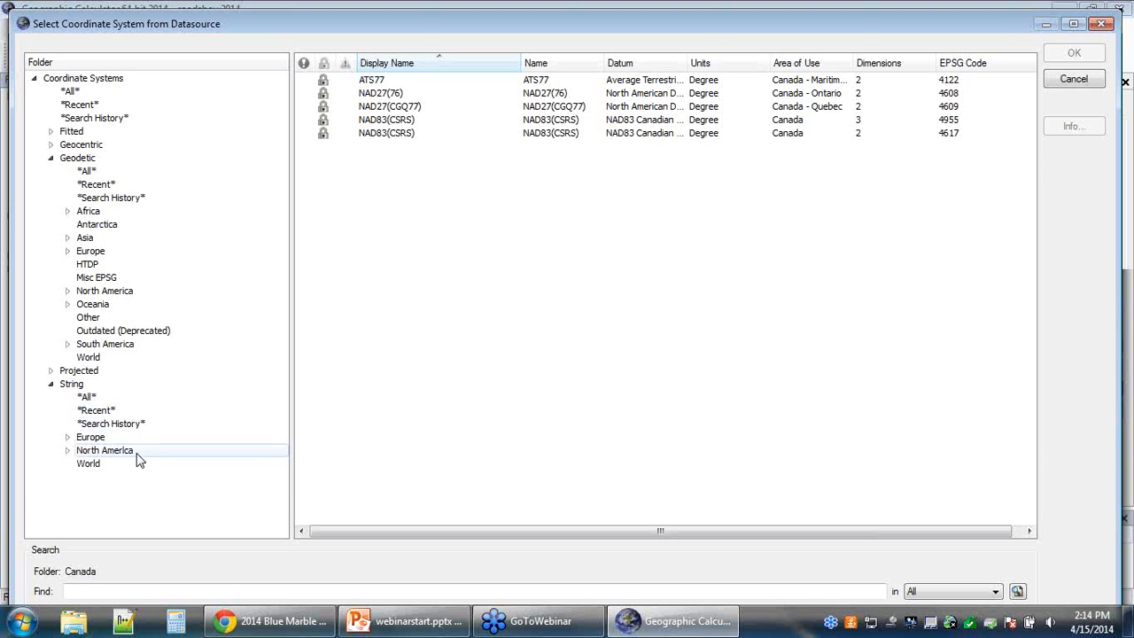
pyautogui.click(68, 450)
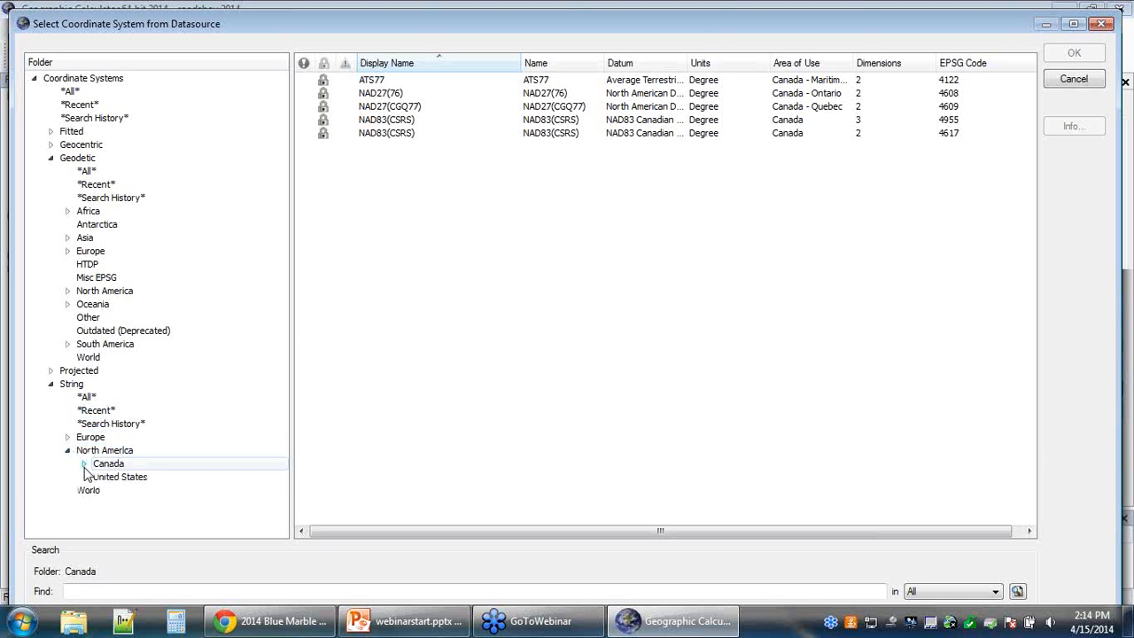
pyautogui.doubleClick(108, 463)
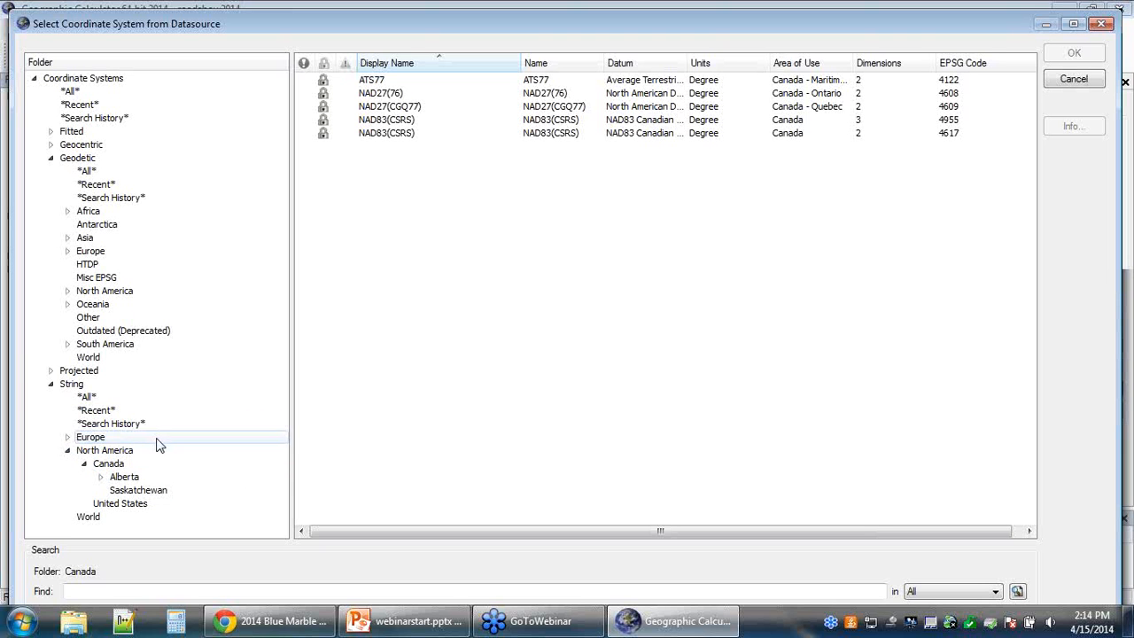
pyautogui.click(88, 517)
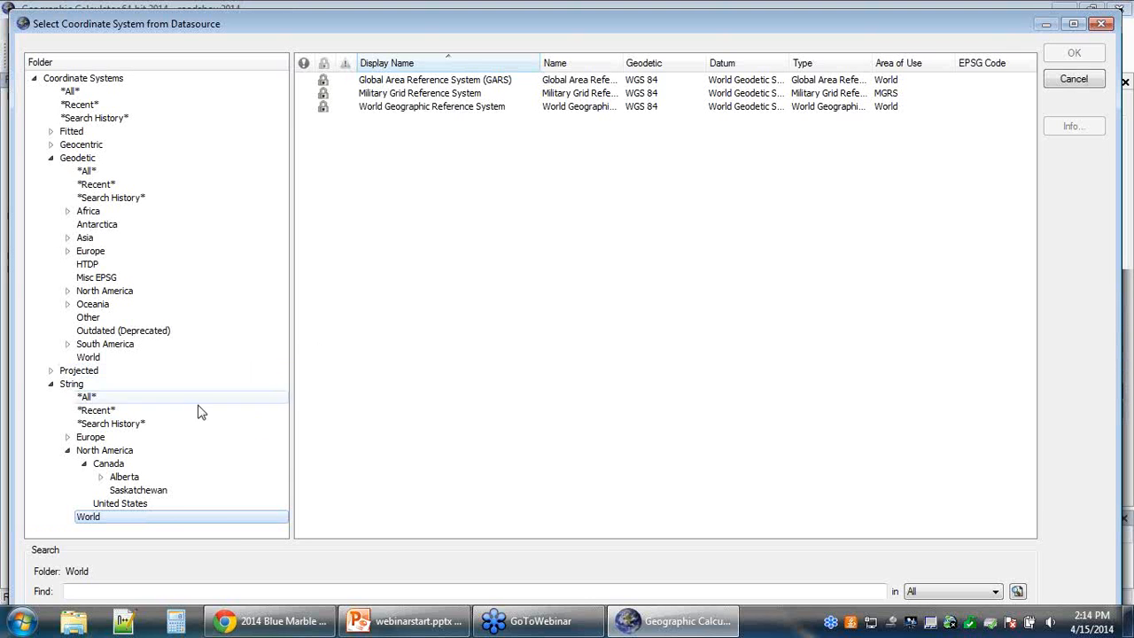
pyautogui.click(124, 478)
pyautogui.click(101, 477)
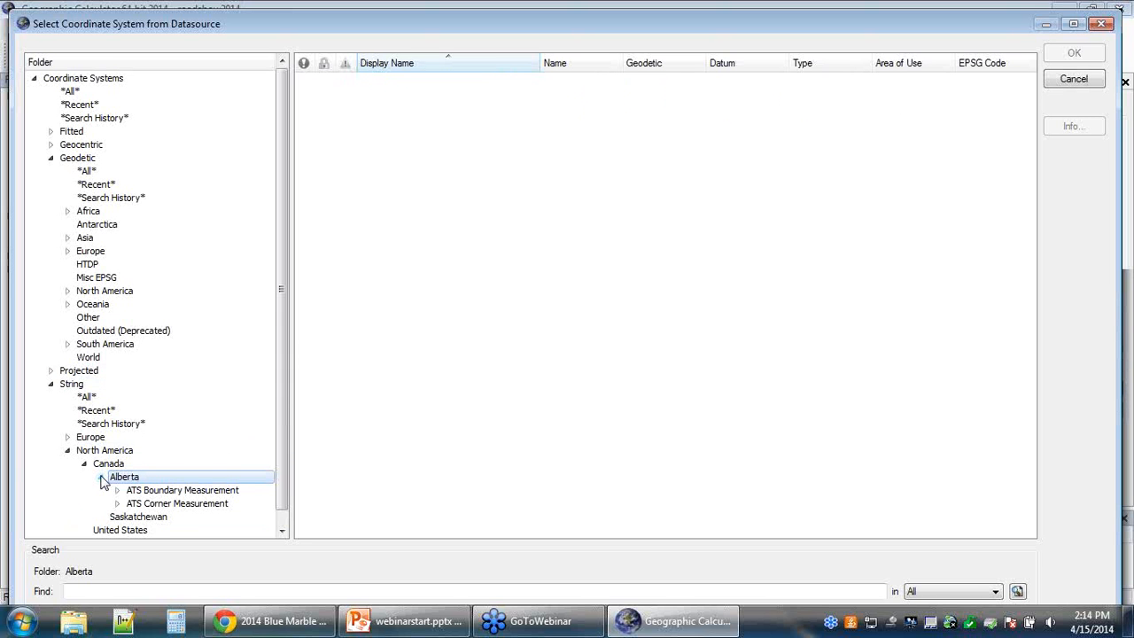
pyautogui.scroll(-1, 282, 390)
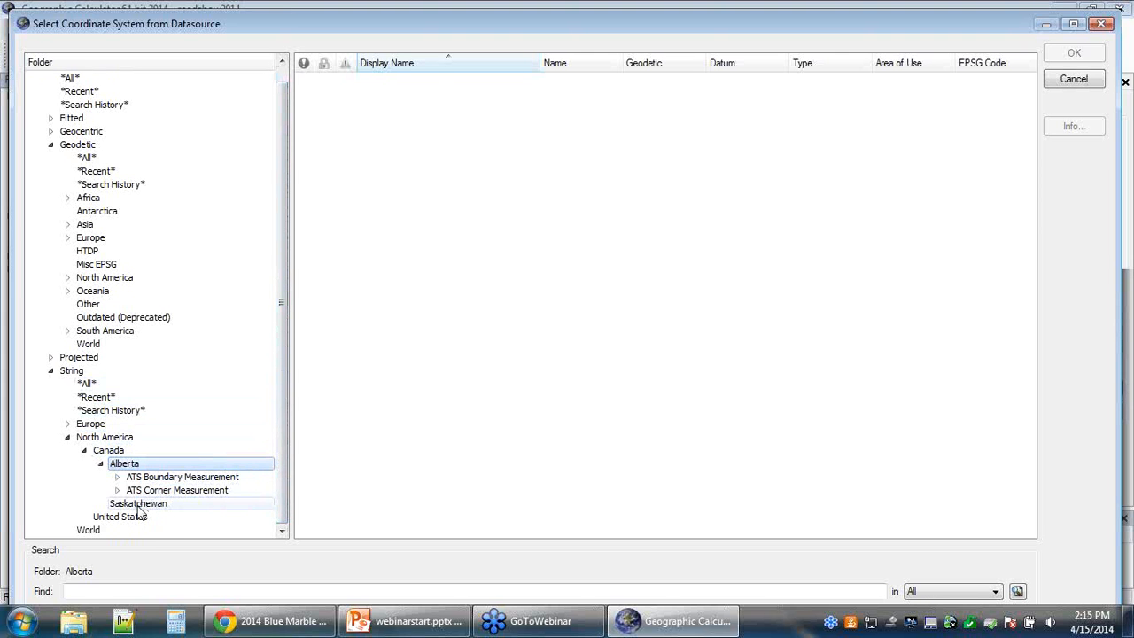
pyautogui.click(166, 505)
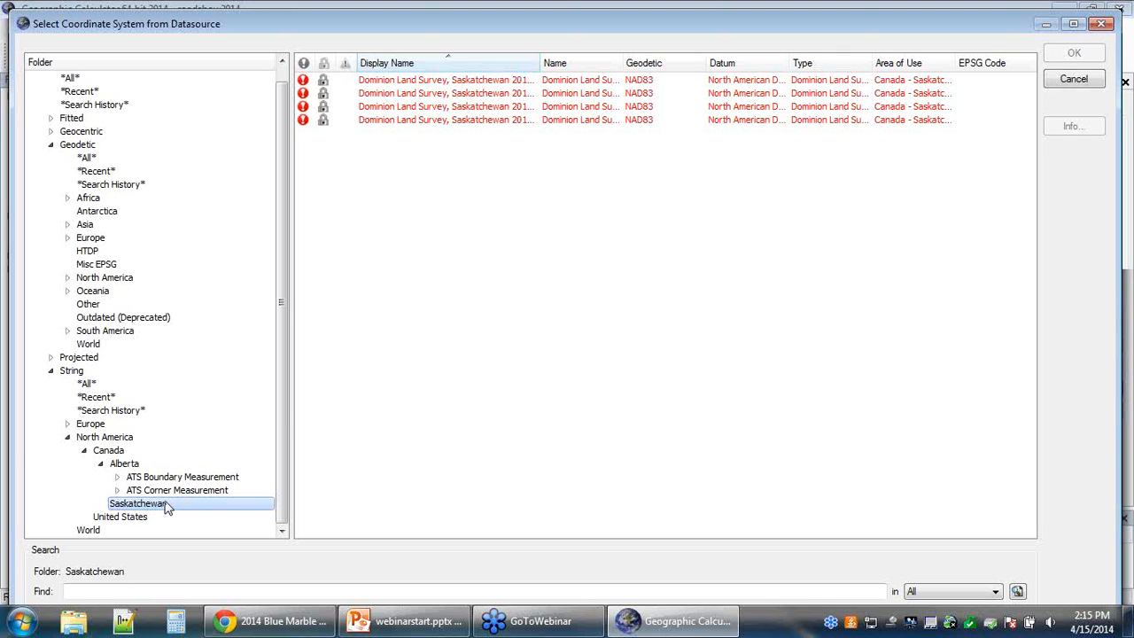
# List Alberta's ATS Boundary Measurement coordinate systems in feet
pyautogui.click(168, 478)
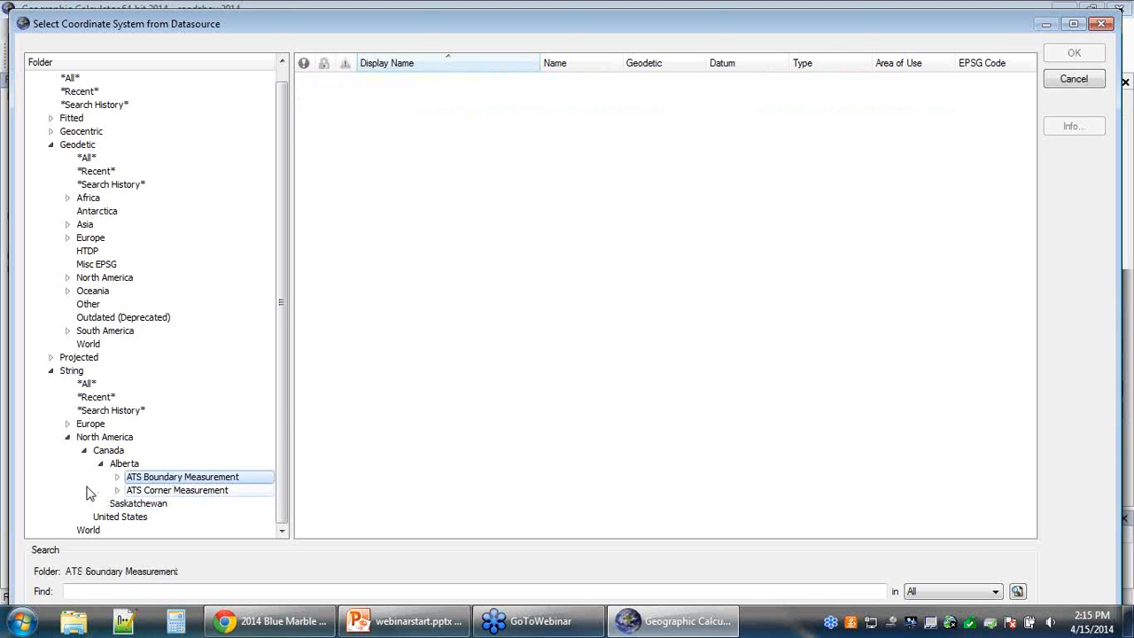
pyautogui.click(119, 478)
pyautogui.click(152, 490)
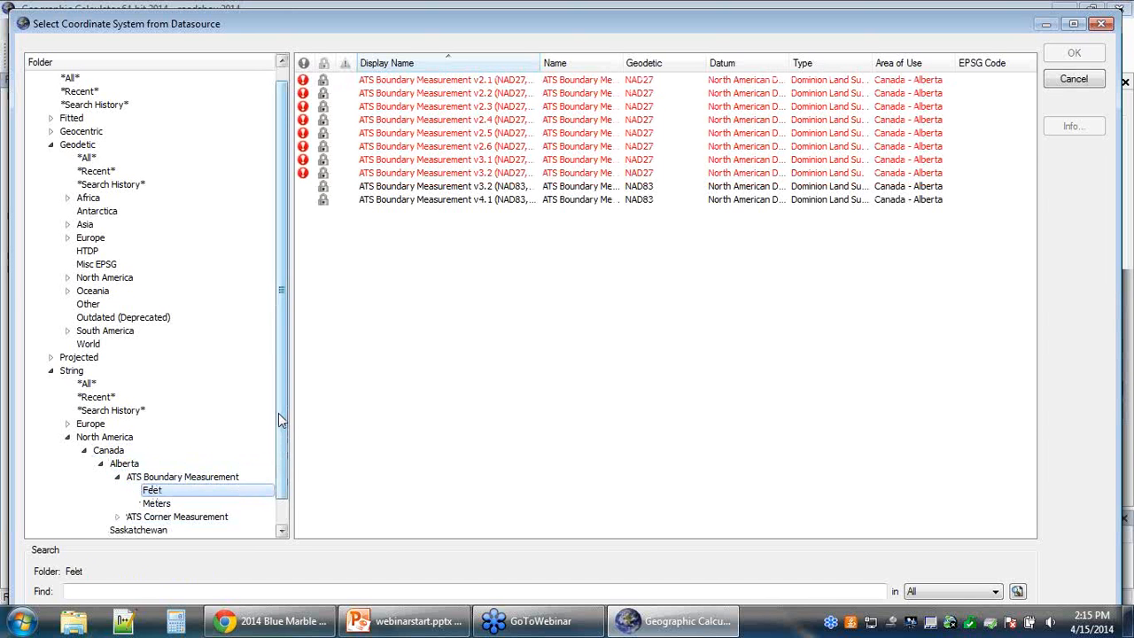
pyautogui.scroll(-1, 278, 451)
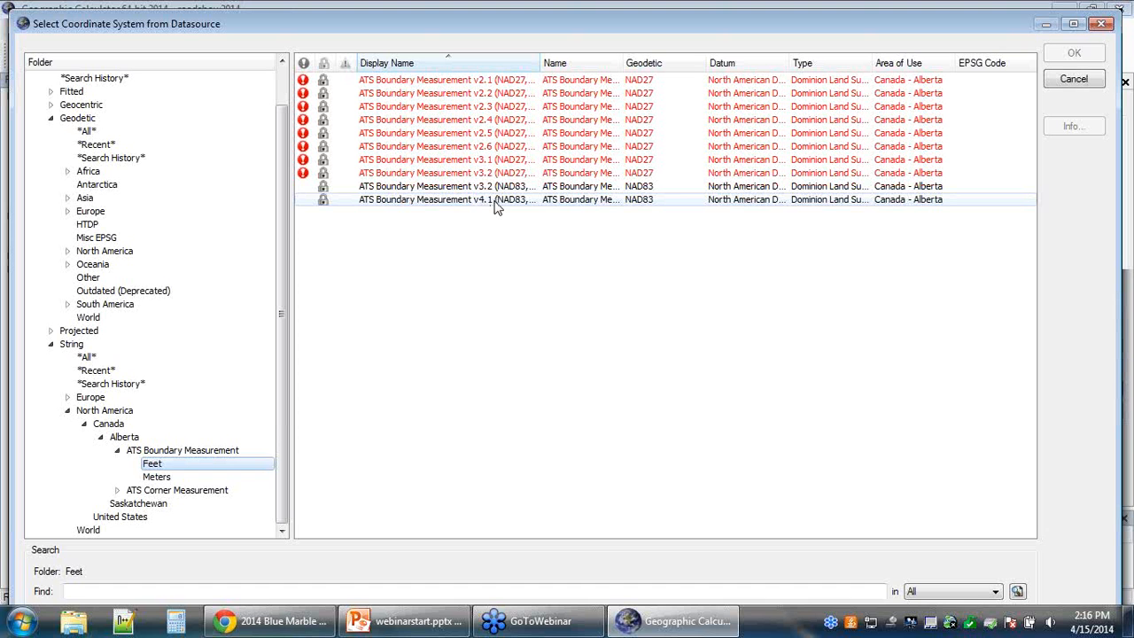
# View the definition of ATS Boundary Measurement v3.2 (NAD27) in feet and download its missing files
pyautogui.rightClick(441, 175)
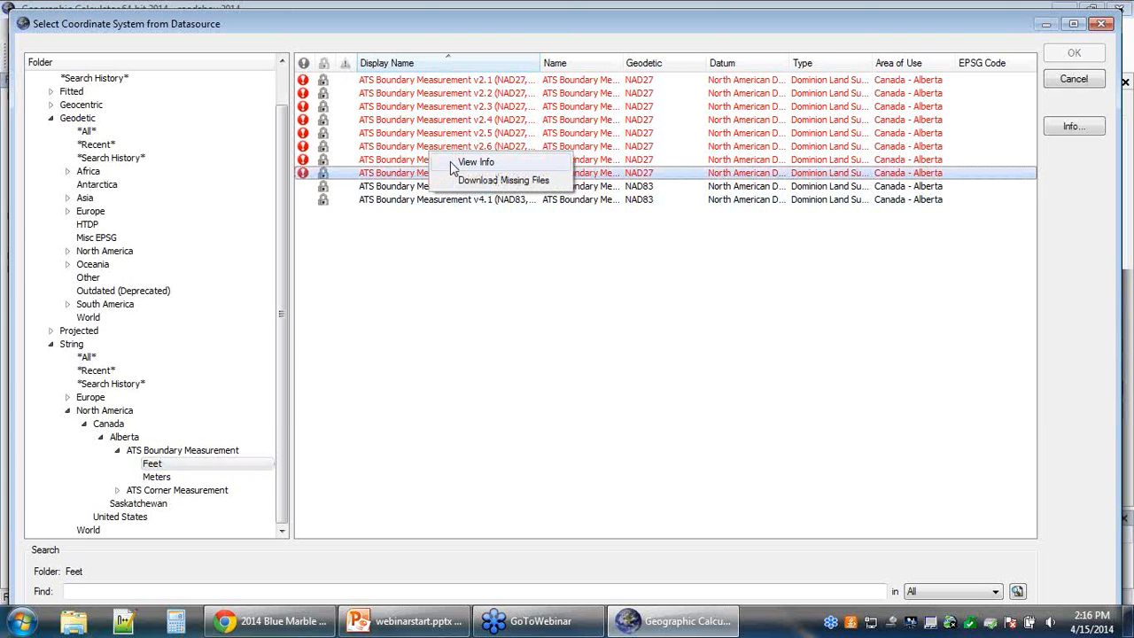
pyautogui.click(450, 163)
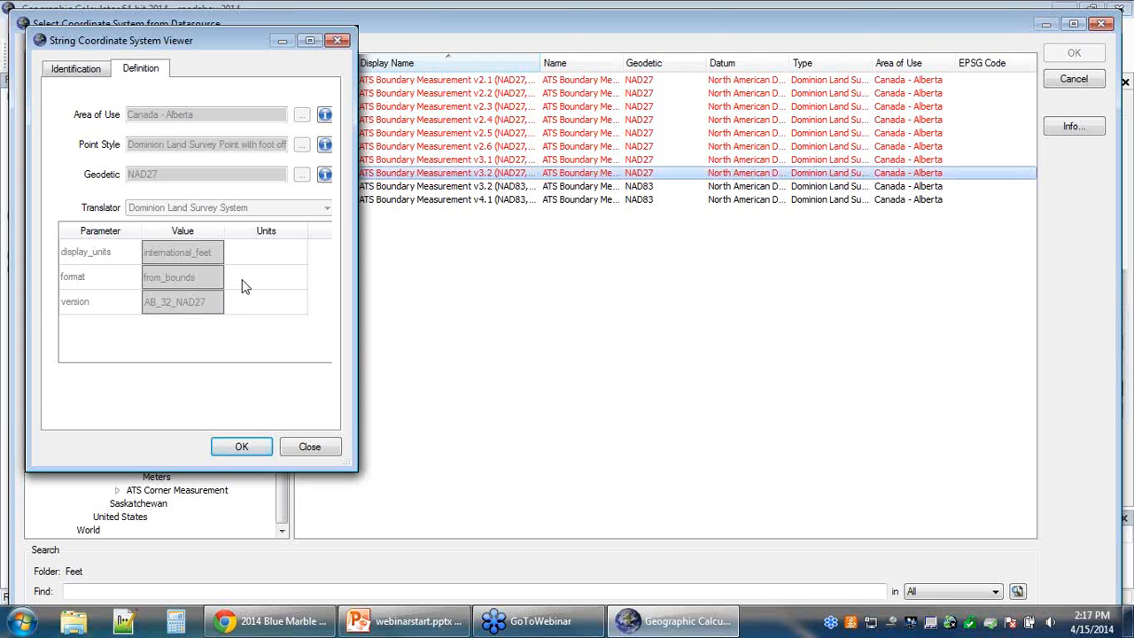
pyautogui.click(338, 40)
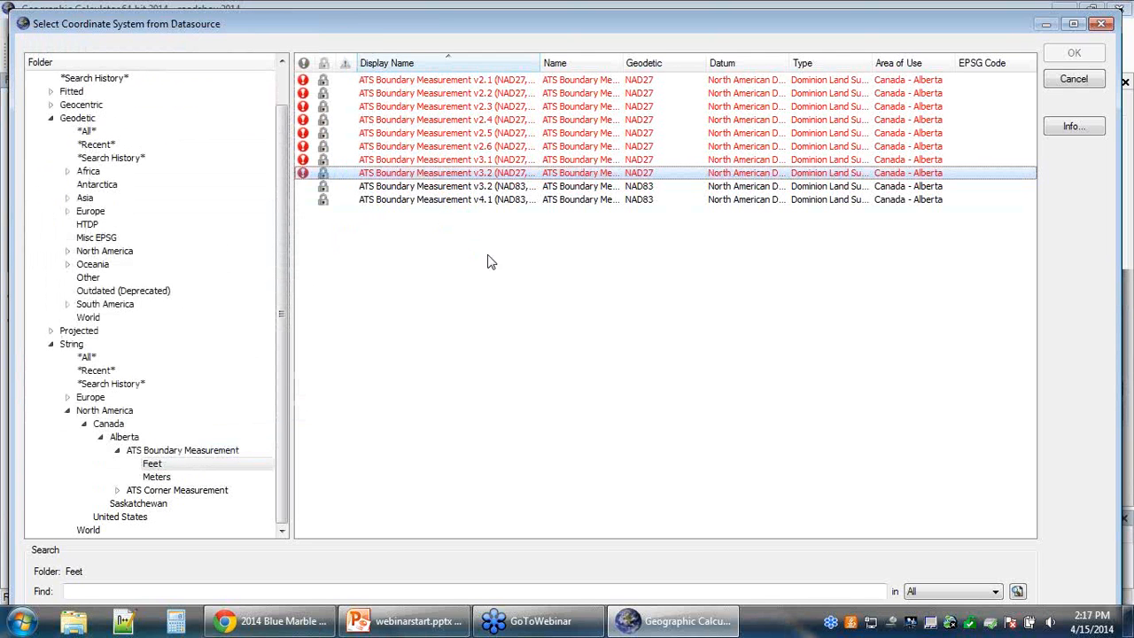
pyautogui.rightClick(445, 177)
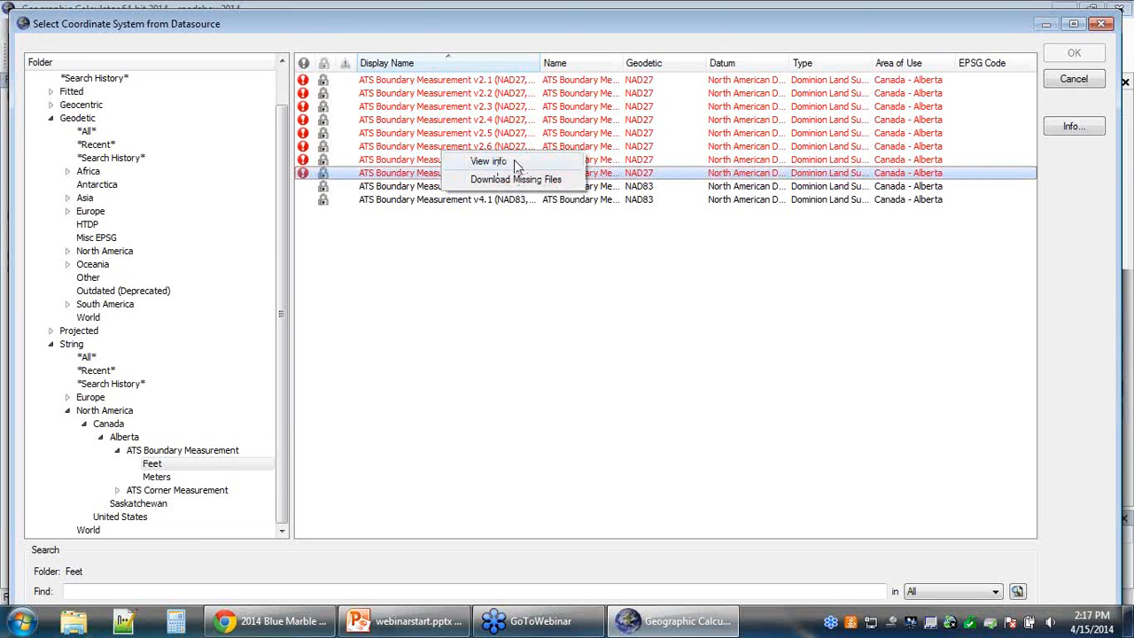
pyautogui.click(572, 183)
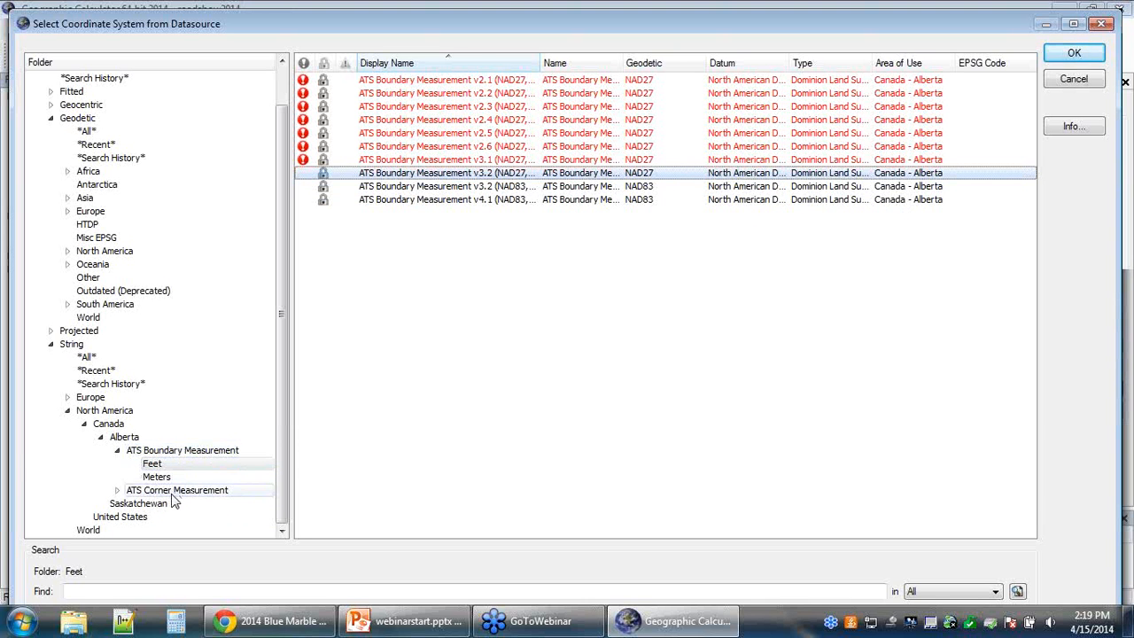
# View the full names of the Saskatchewan Dominion Land Survey systems and leave the selection without changing the input system
pyautogui.click(139, 504)
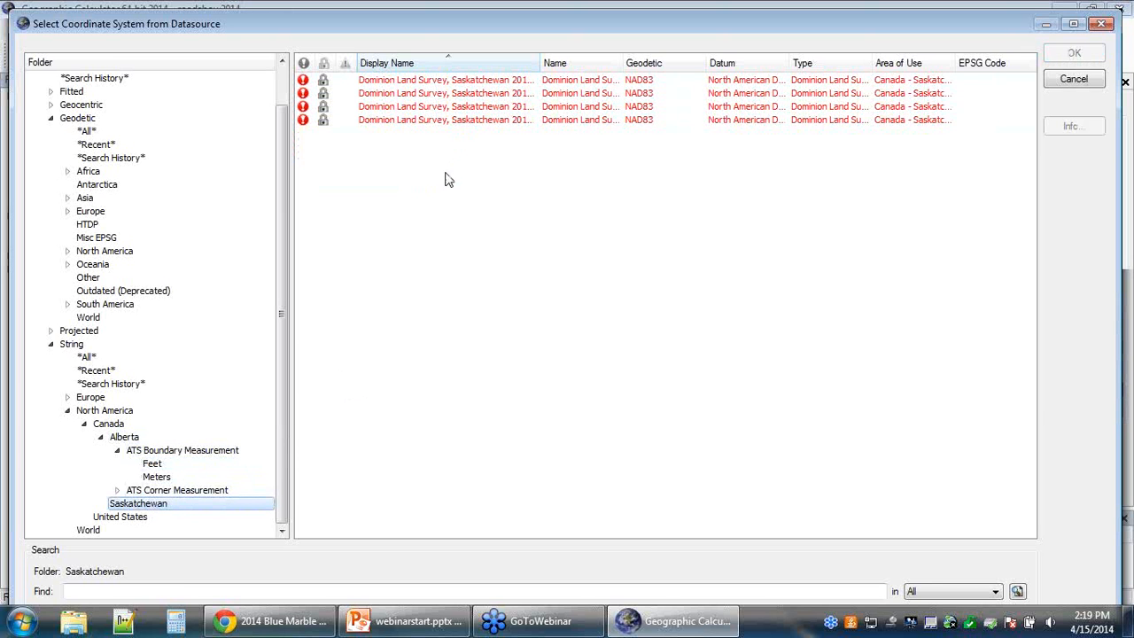
pyautogui.moveTo(539, 62); pyautogui.dragTo(634, 57)
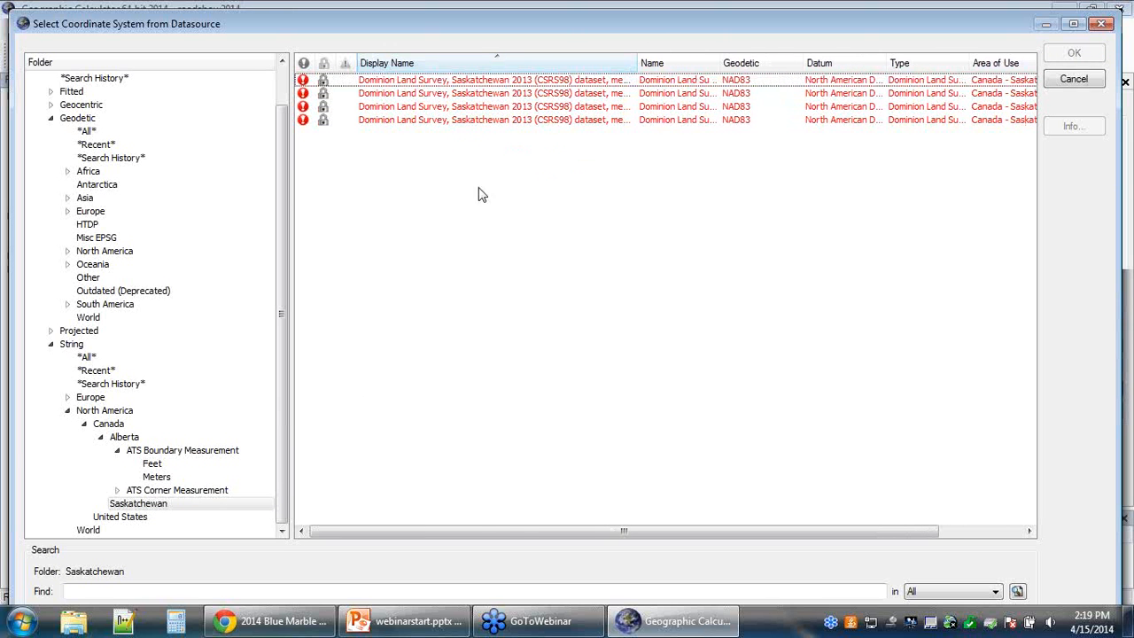
pyautogui.click(1084, 79)
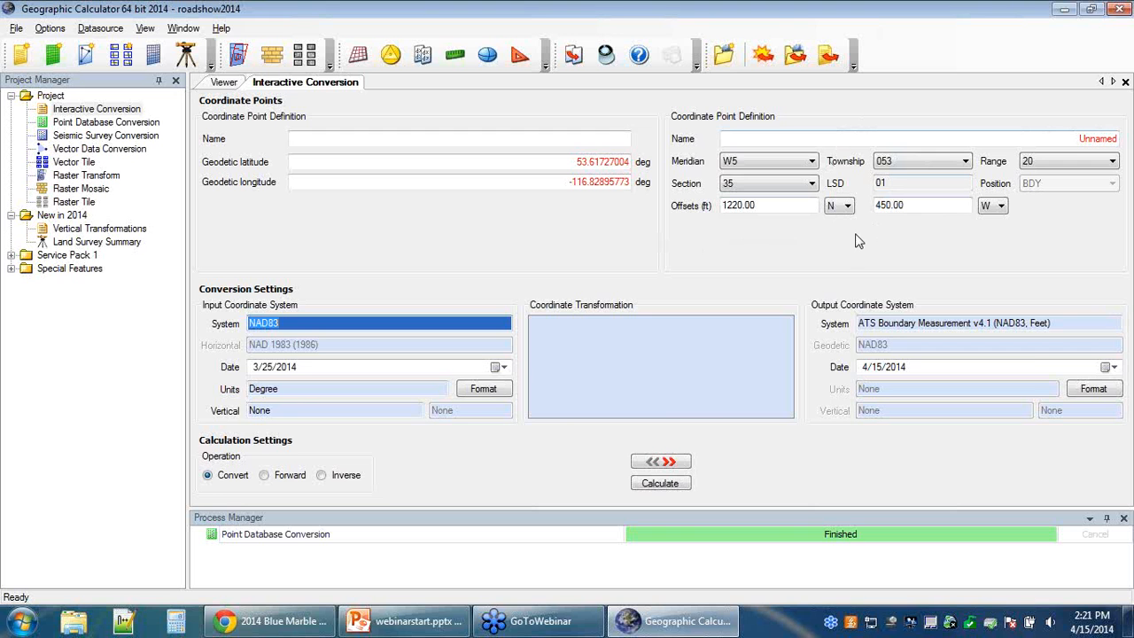
# Apply the time-dependent transformation from North American Datum 1983 (3/25/2014) to North American Datum 1983 (4/15/2014) and calculate the interactive conversion
pyautogui.doubleClick(654, 349)
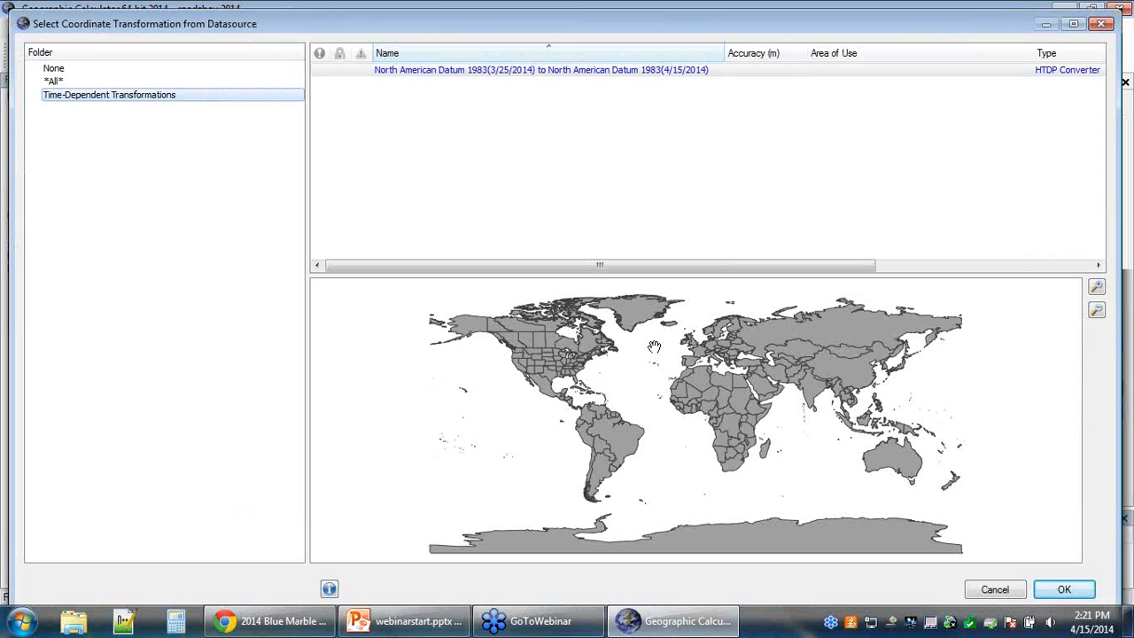
pyautogui.click(55, 70)
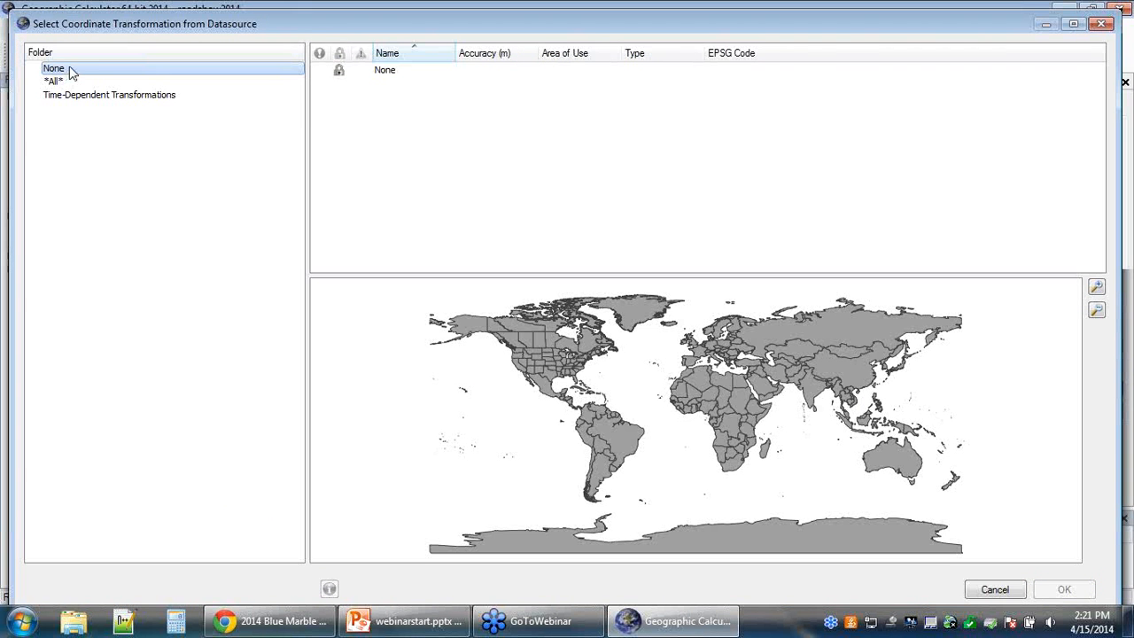
pyautogui.click(88, 95)
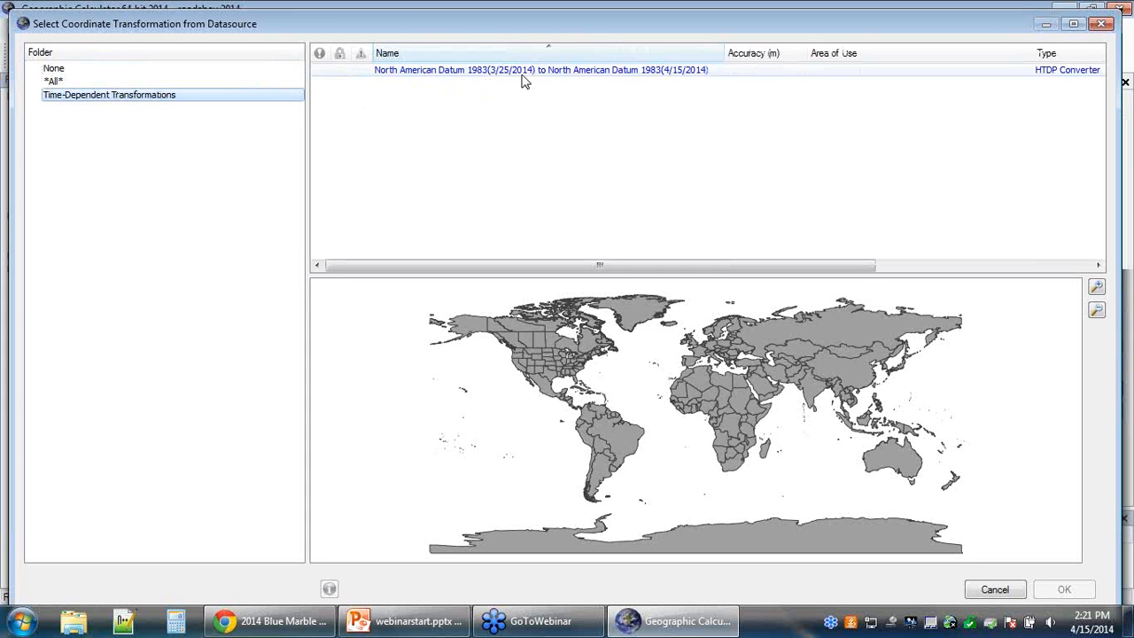
pyautogui.click(573, 73)
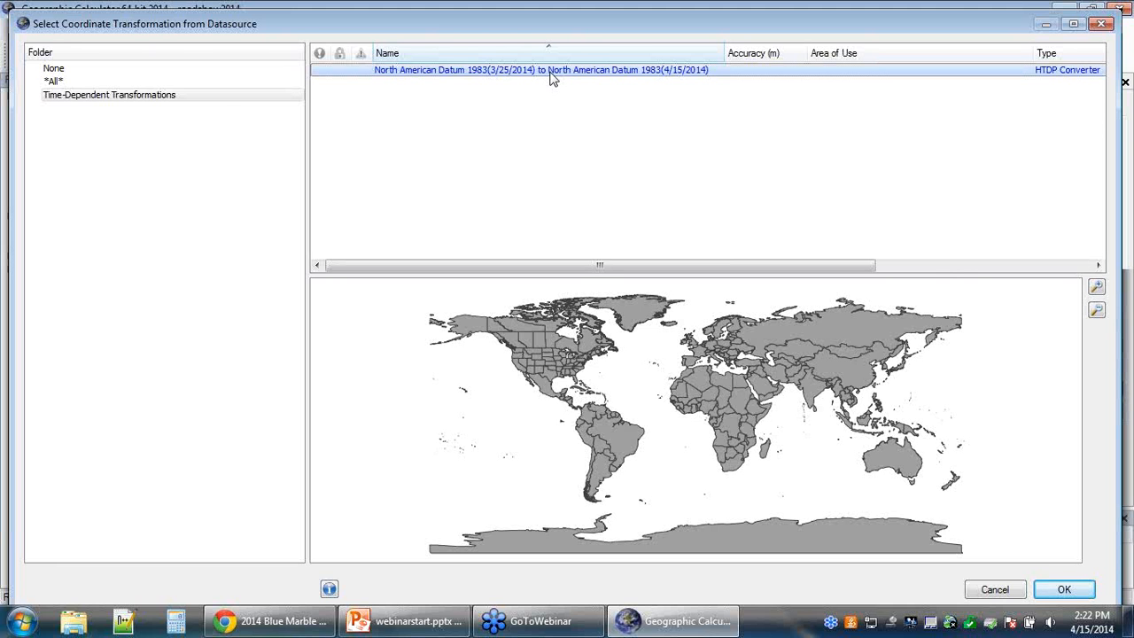
pyautogui.doubleClick(551, 70)
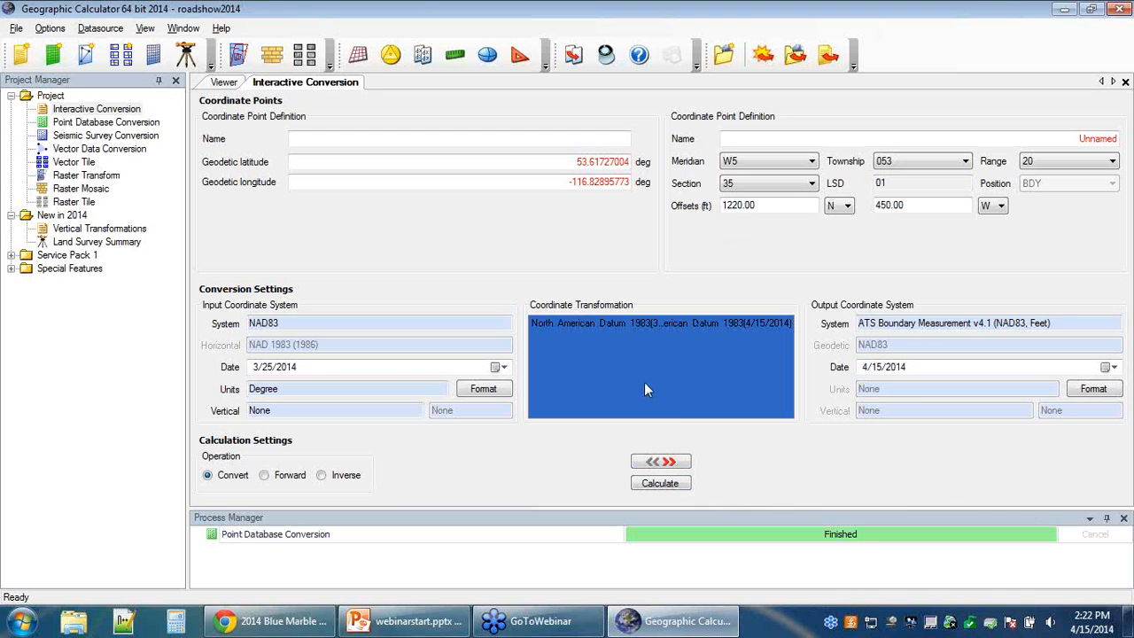
pyautogui.click(660, 483)
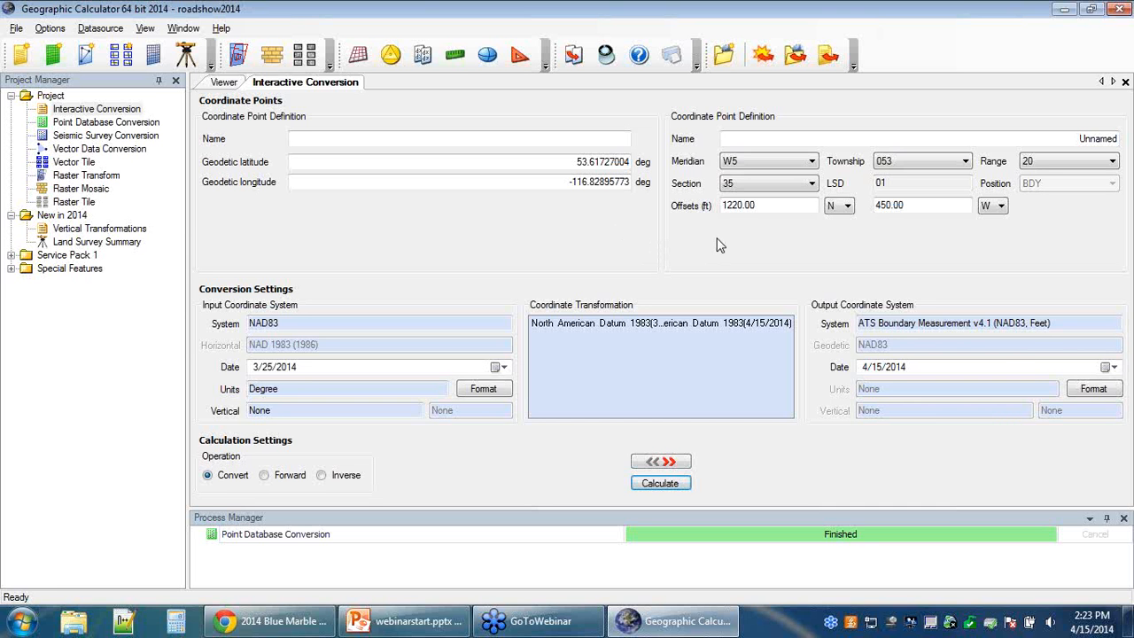
# View the actions available for the output point and the file commands for recording or printing interactive conversions
pyautogui.rightClick(803, 236)
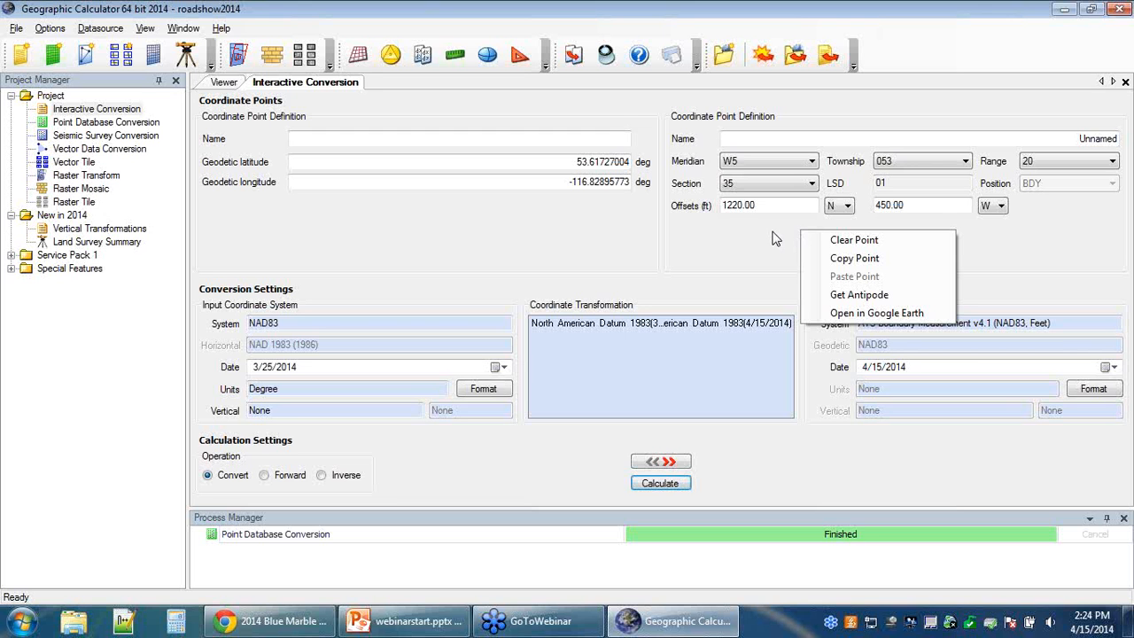
pyautogui.click(770, 240)
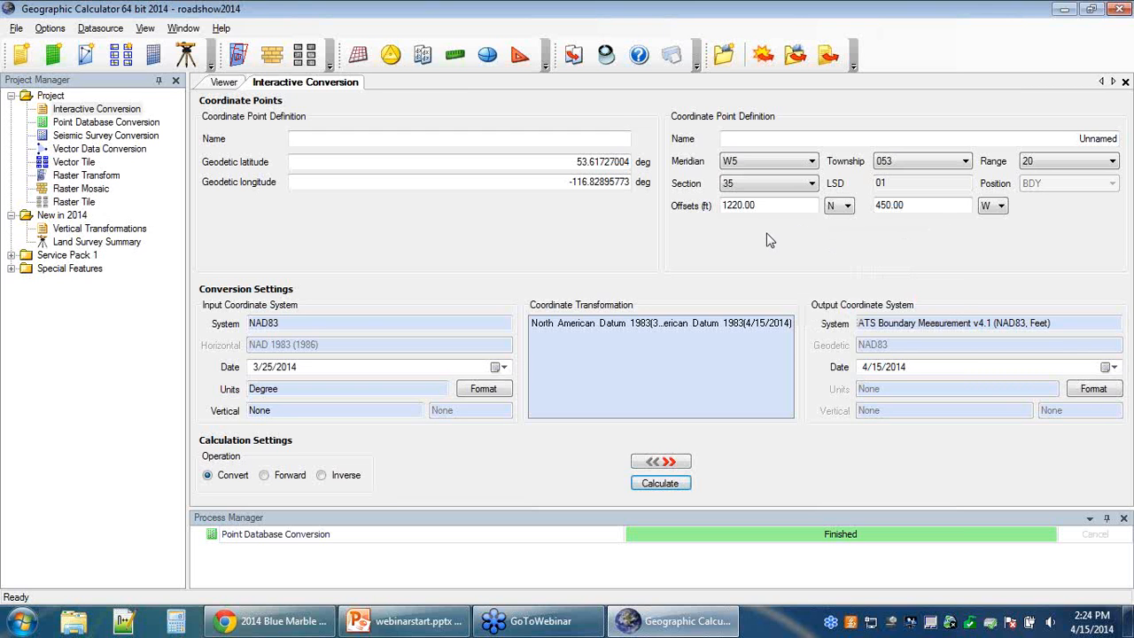
pyautogui.click(16, 28)
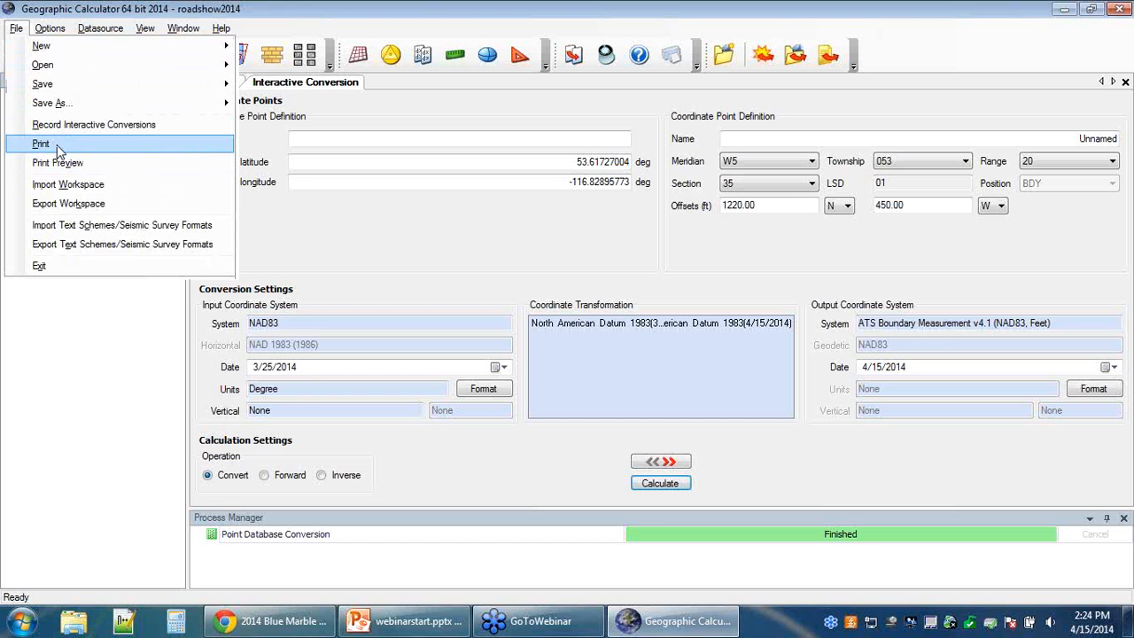
pyautogui.click(578, 255)
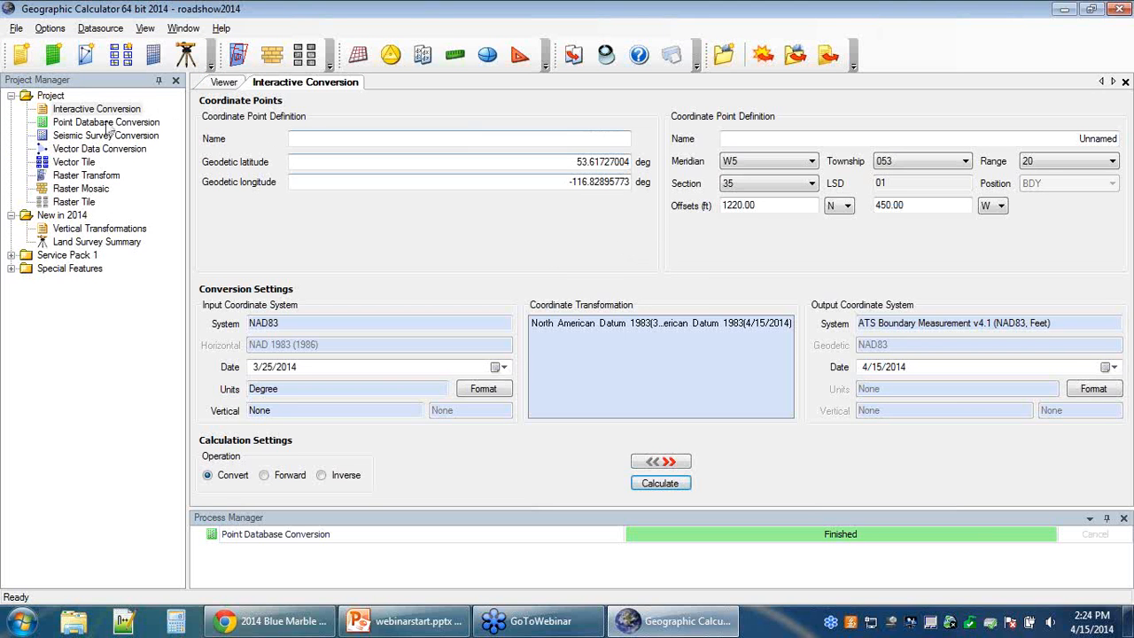
# Open the Point Database Conversion job and choose ATS Boundary Measurement v4.1 (NAD83, Feet) as its input coordinate system
pyautogui.click(73, 124)
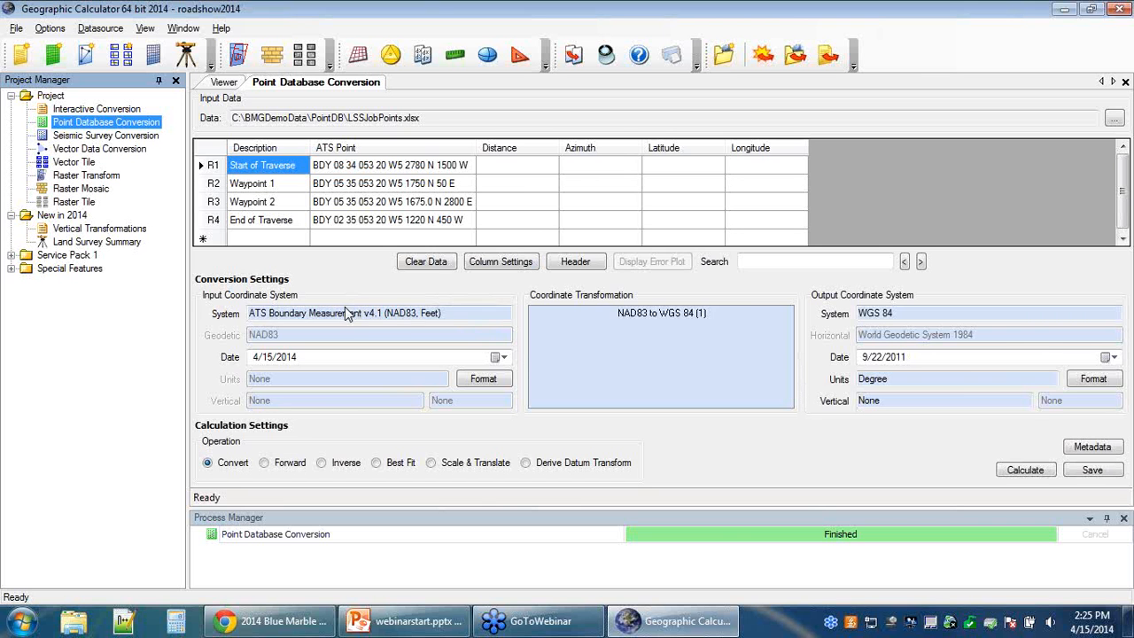
pyautogui.click(342, 313)
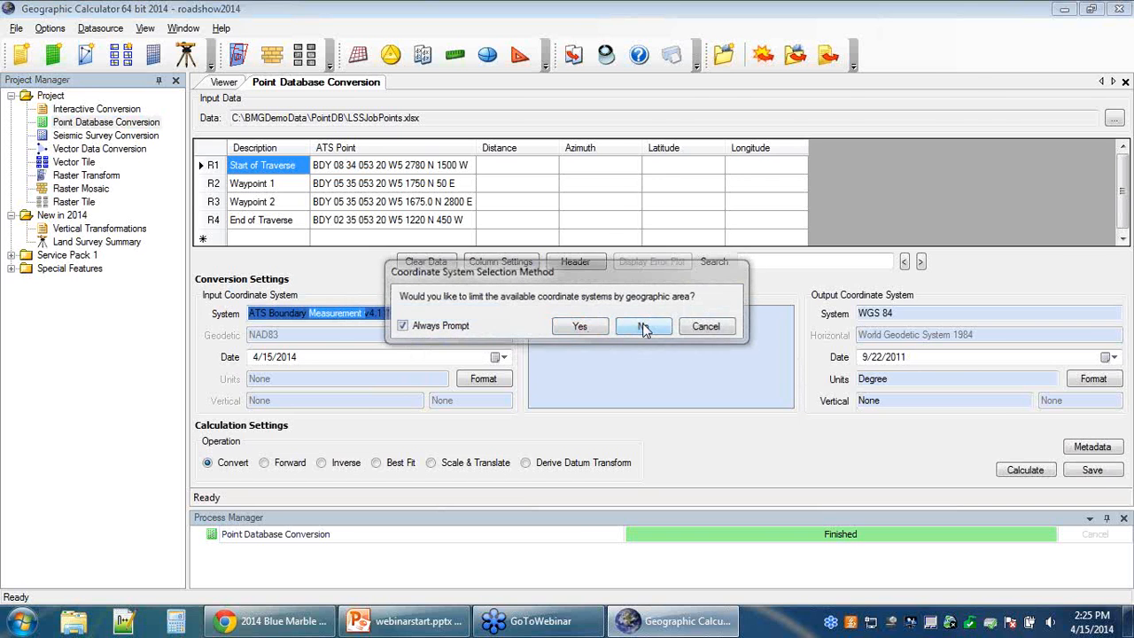
pyautogui.click(645, 327)
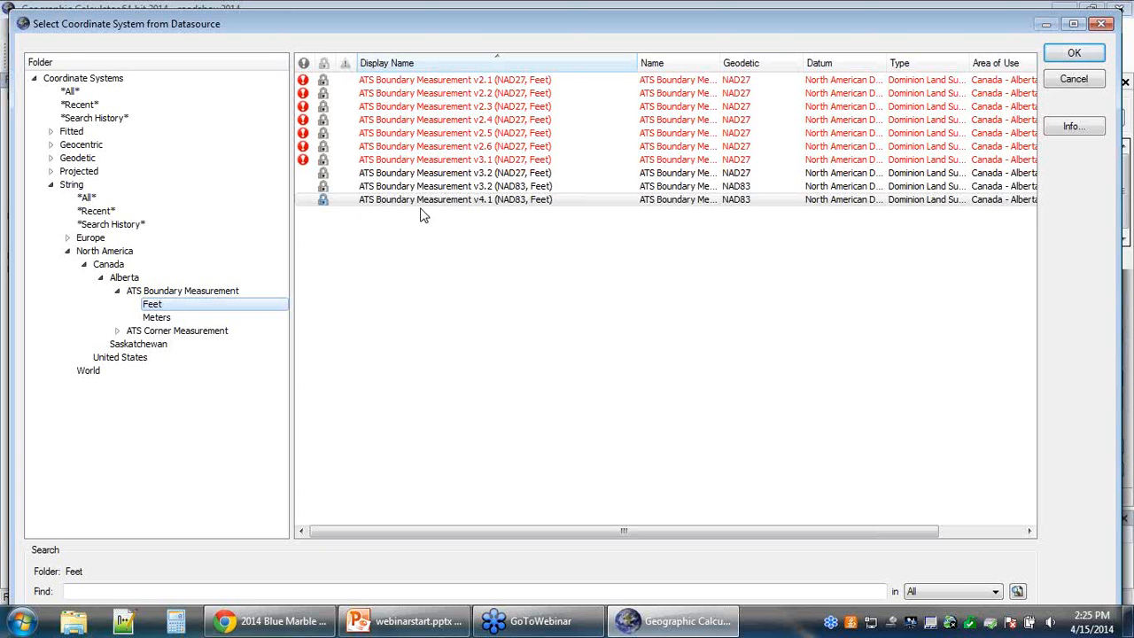
pyautogui.click(1056, 57)
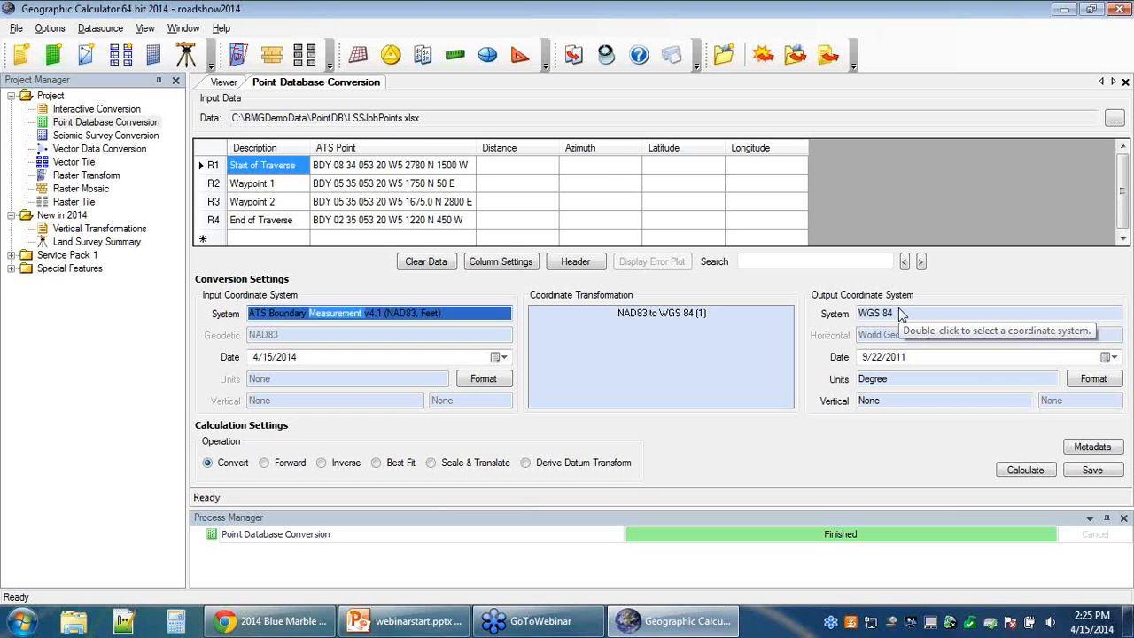
# Choose the North American datum transformation NAD83 to WGS 84 (1) for the point database and calculate the traverse points' coordinates
pyautogui.click(658, 345)
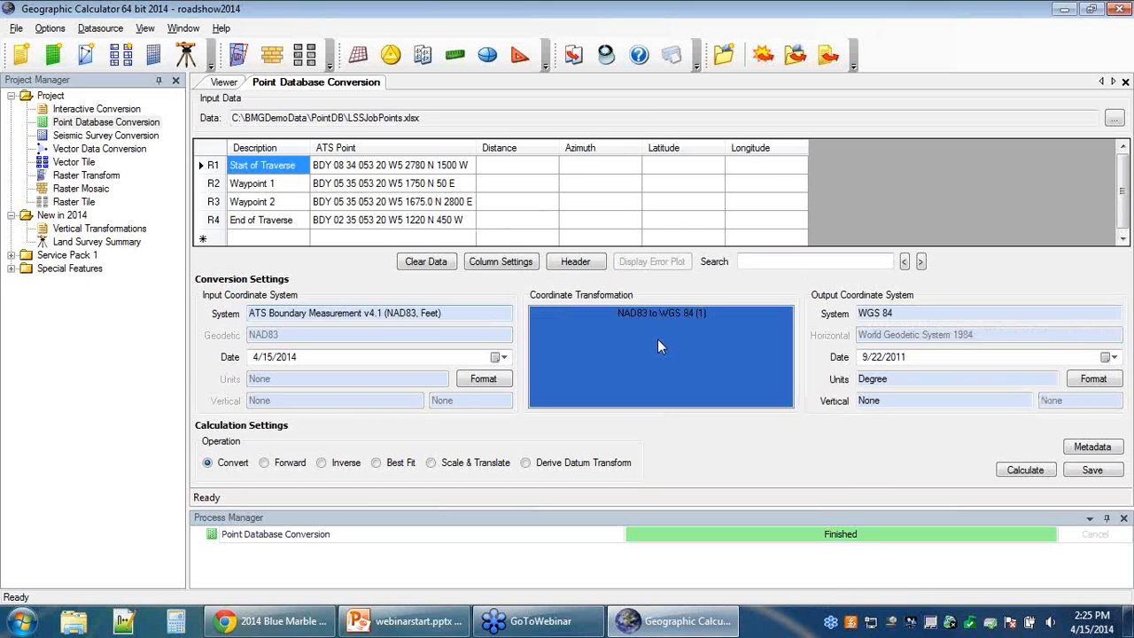
pyautogui.doubleClick(658, 346)
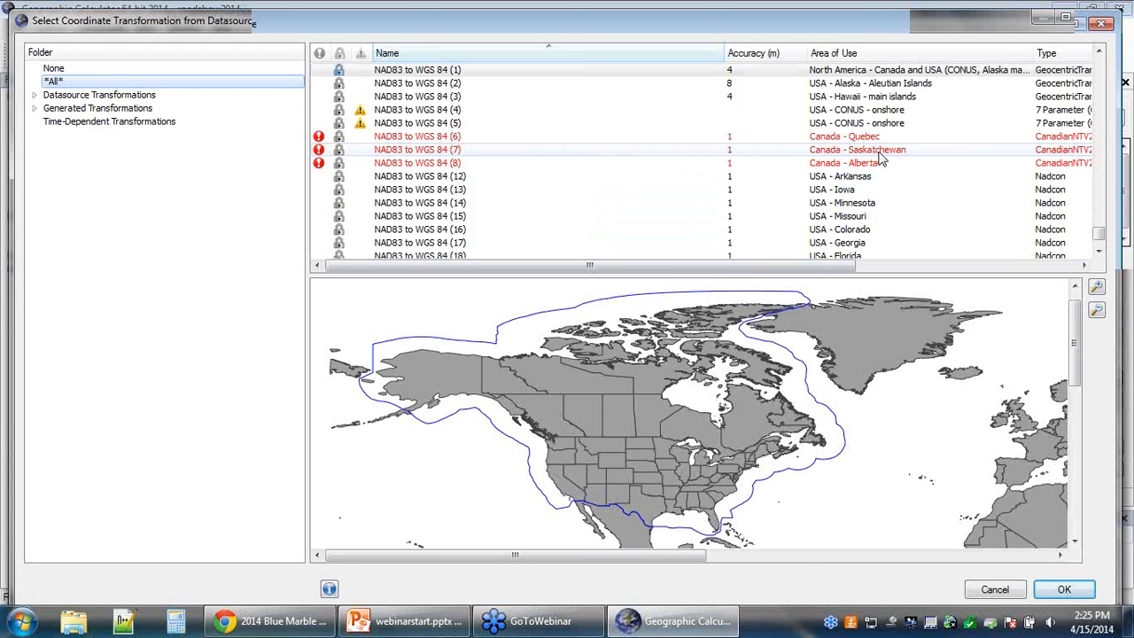
pyautogui.moveTo(1101, 234); pyautogui.dragTo(1103, 58)
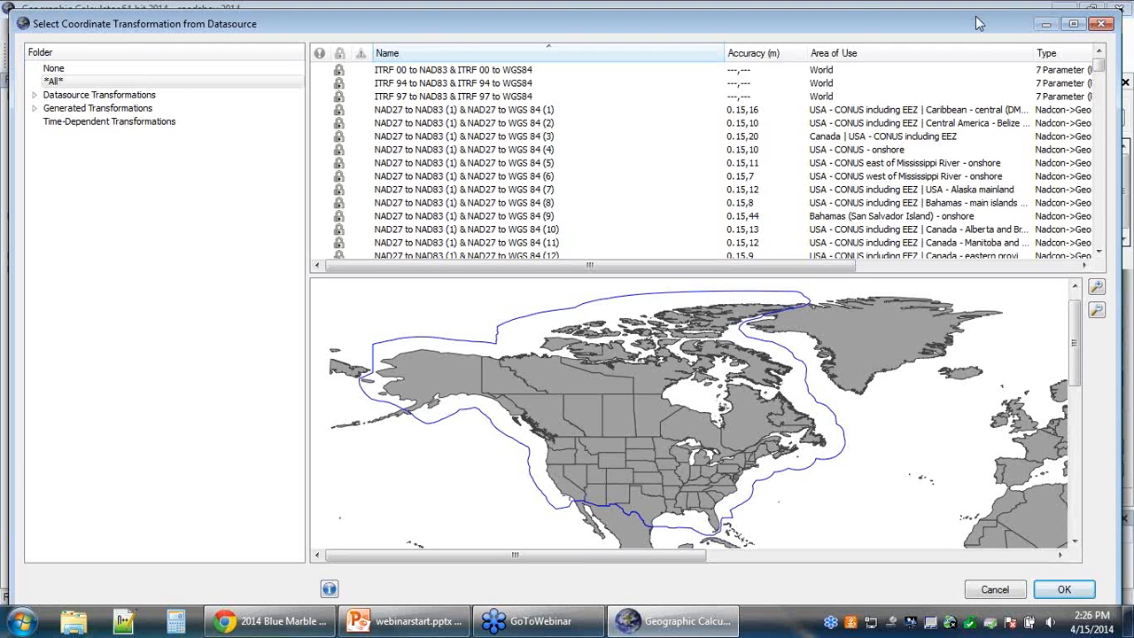
pyautogui.click(33, 95)
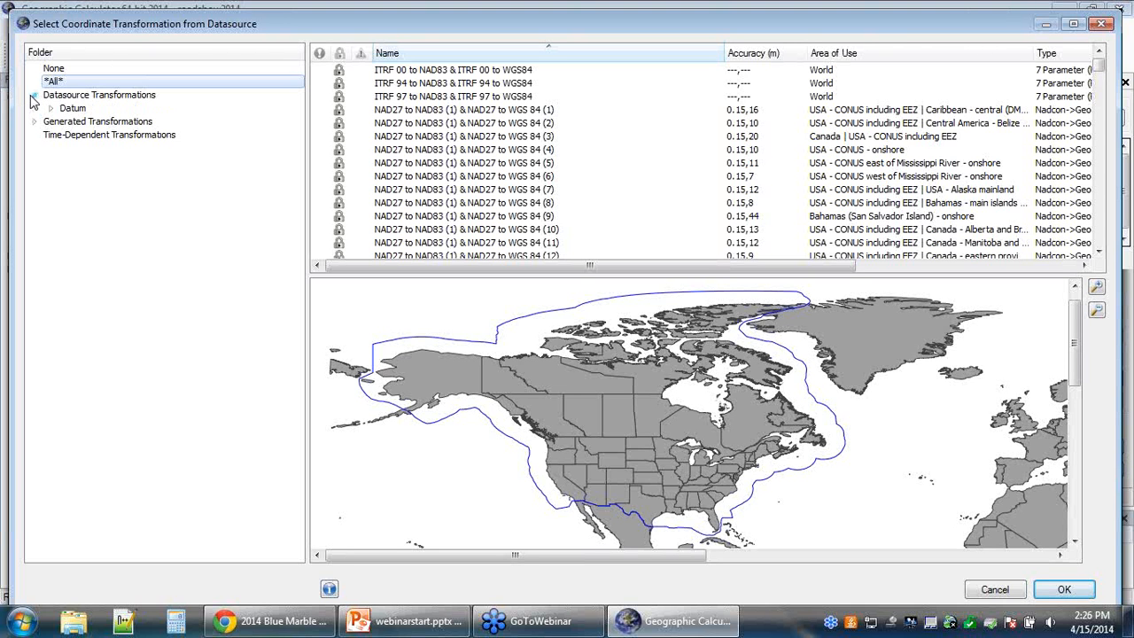
pyautogui.click(50, 109)
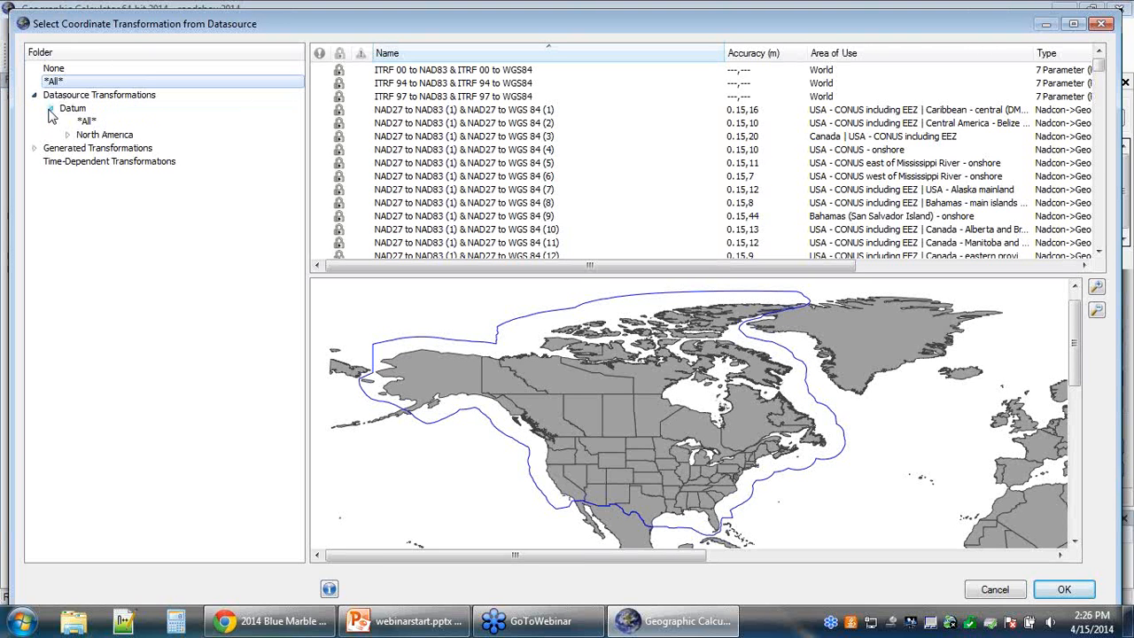
pyautogui.click(81, 136)
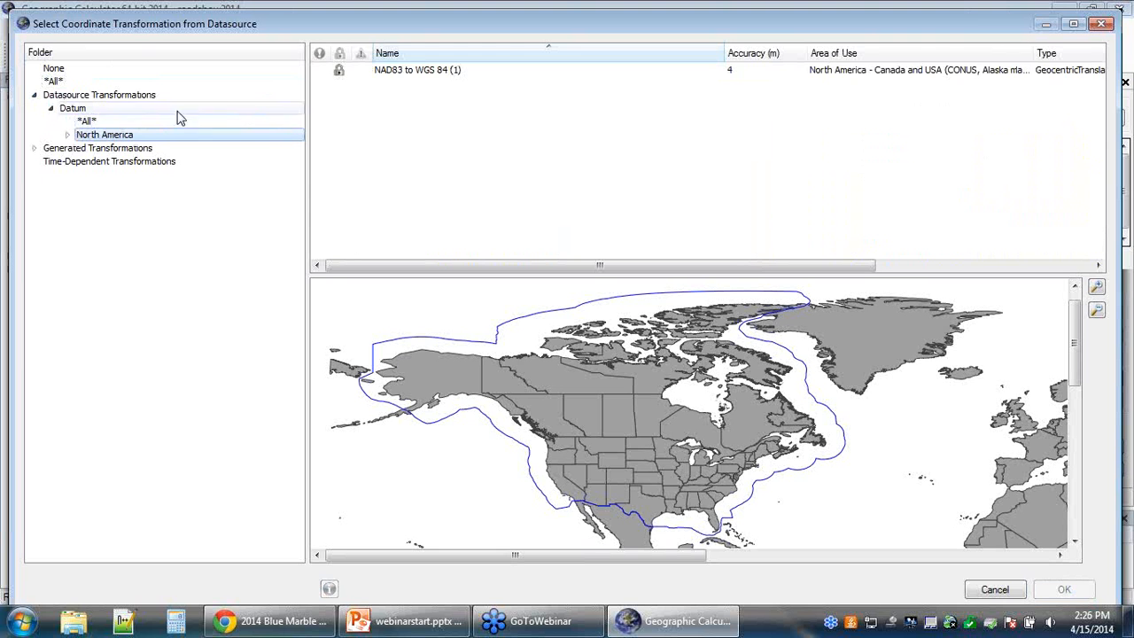
pyautogui.click(409, 71)
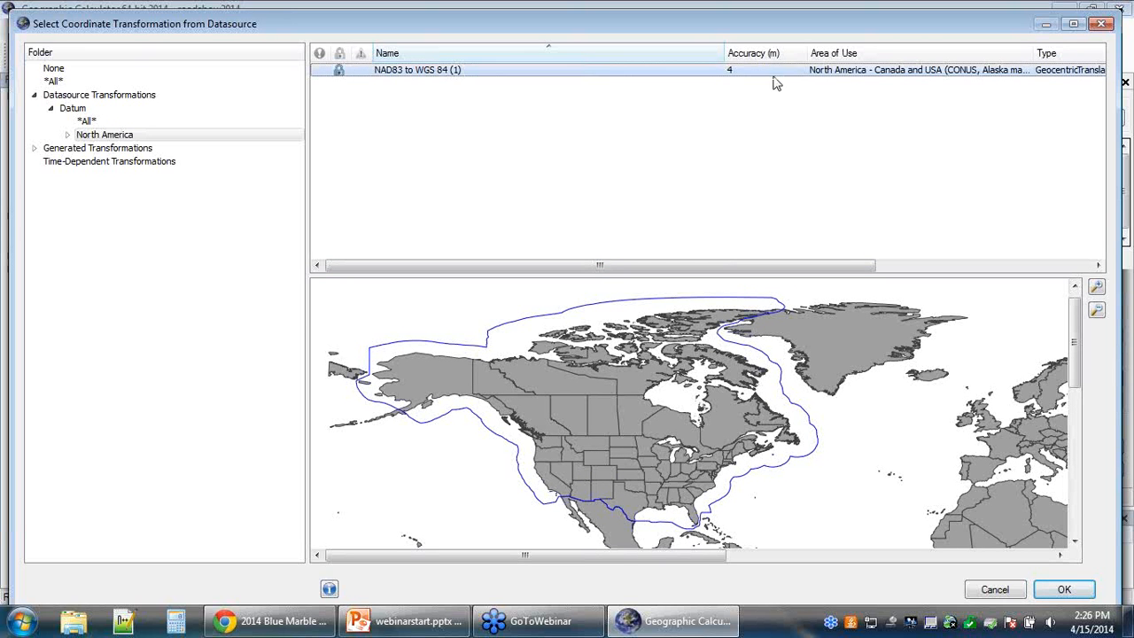
pyautogui.doubleClick(470, 76)
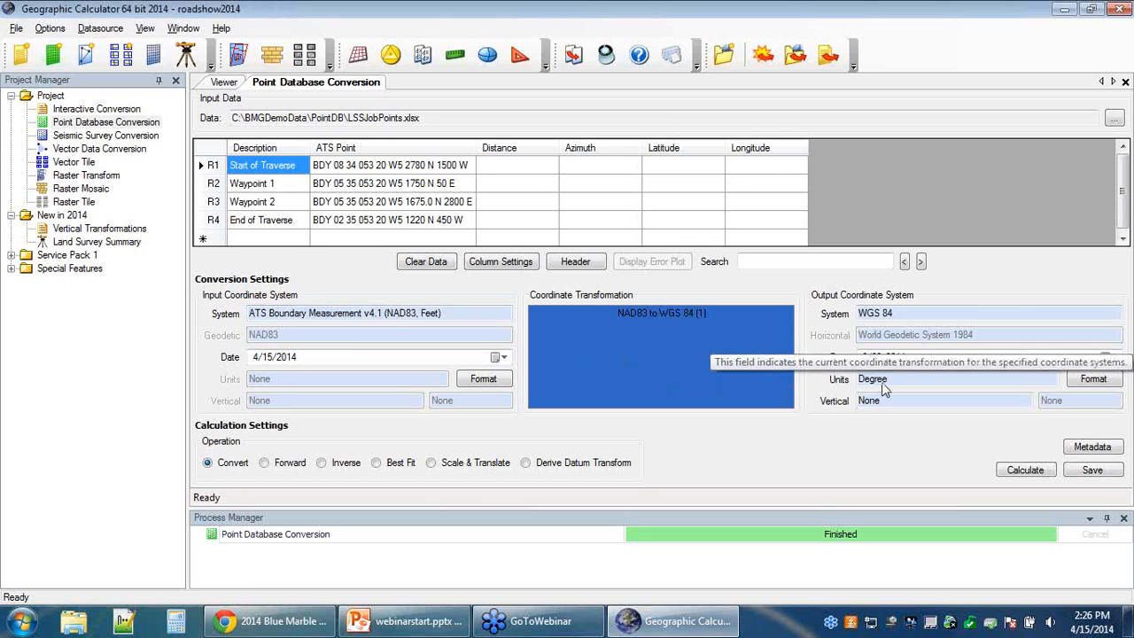
pyautogui.click(1010, 471)
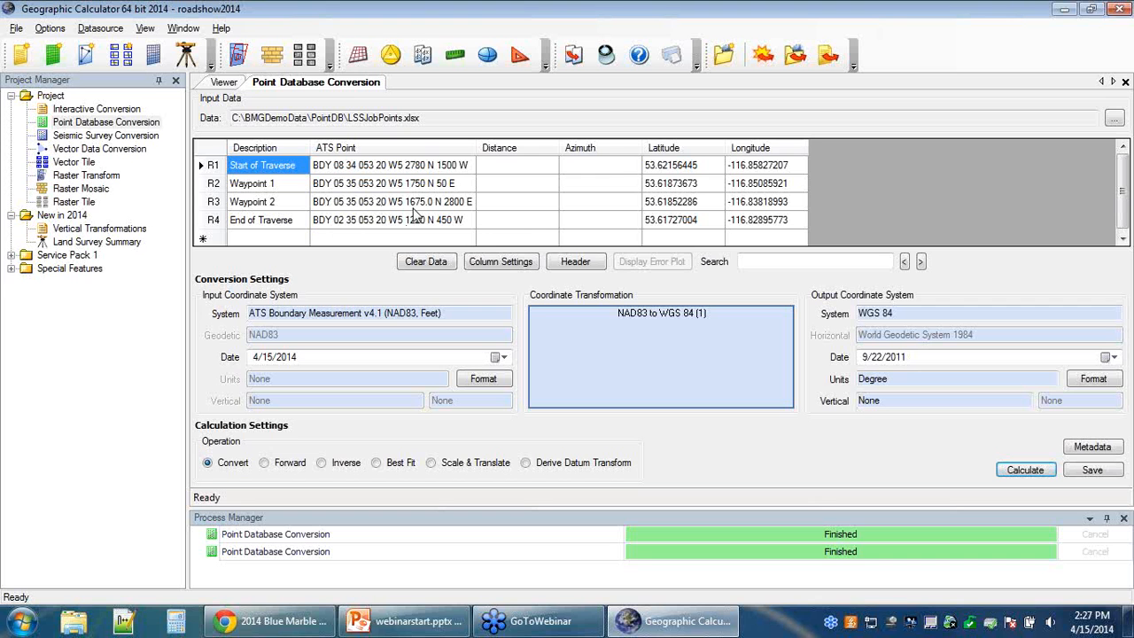
# Review which columns supply the ATS point input and receive the latitude and longitude output, leaving the assignments as they are
pyautogui.click(507, 264)
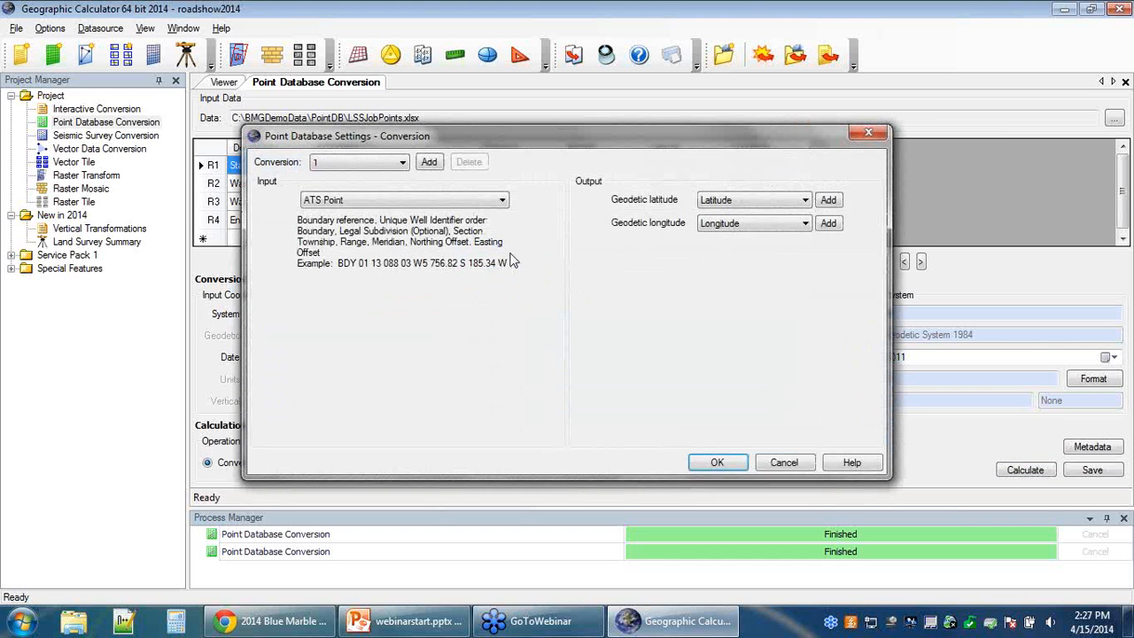
pyautogui.click(503, 201)
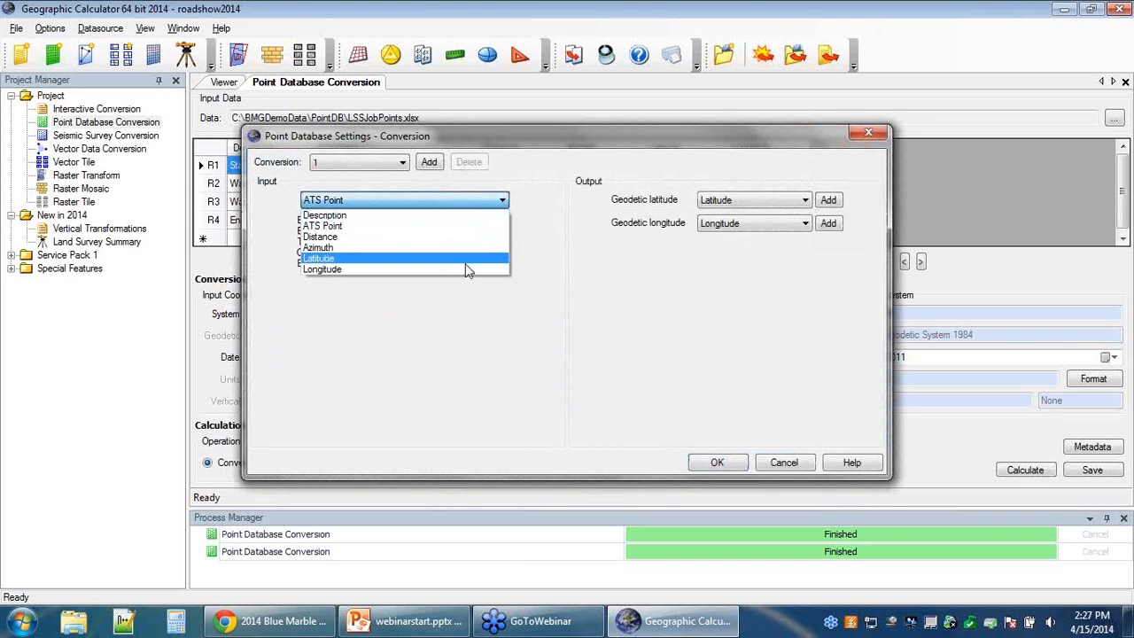
pyautogui.click(476, 227)
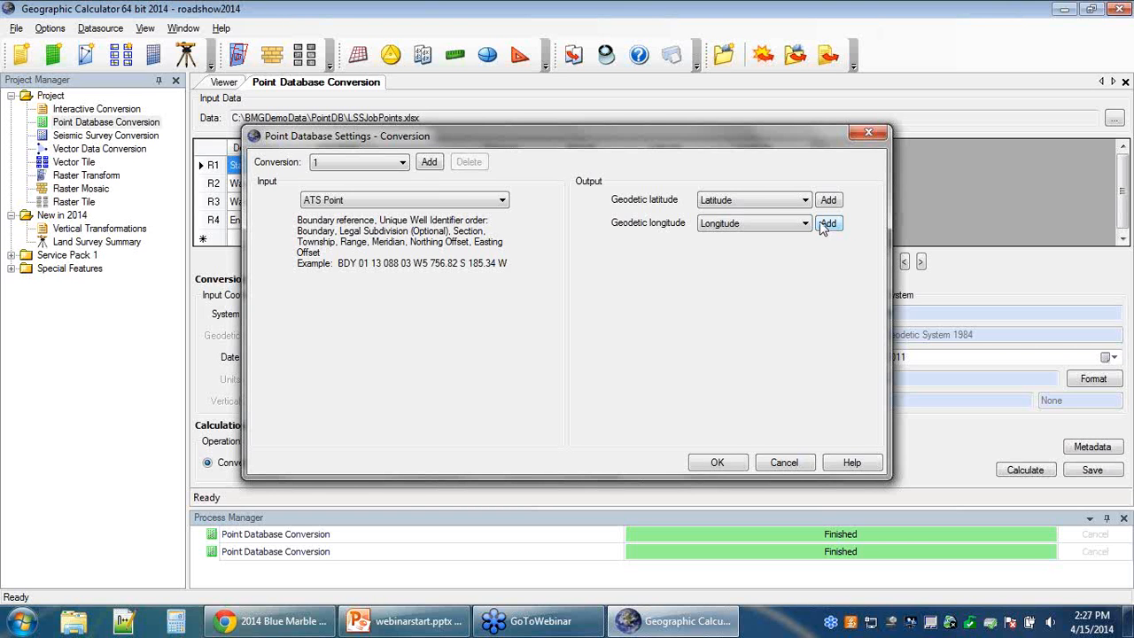
pyautogui.click(865, 132)
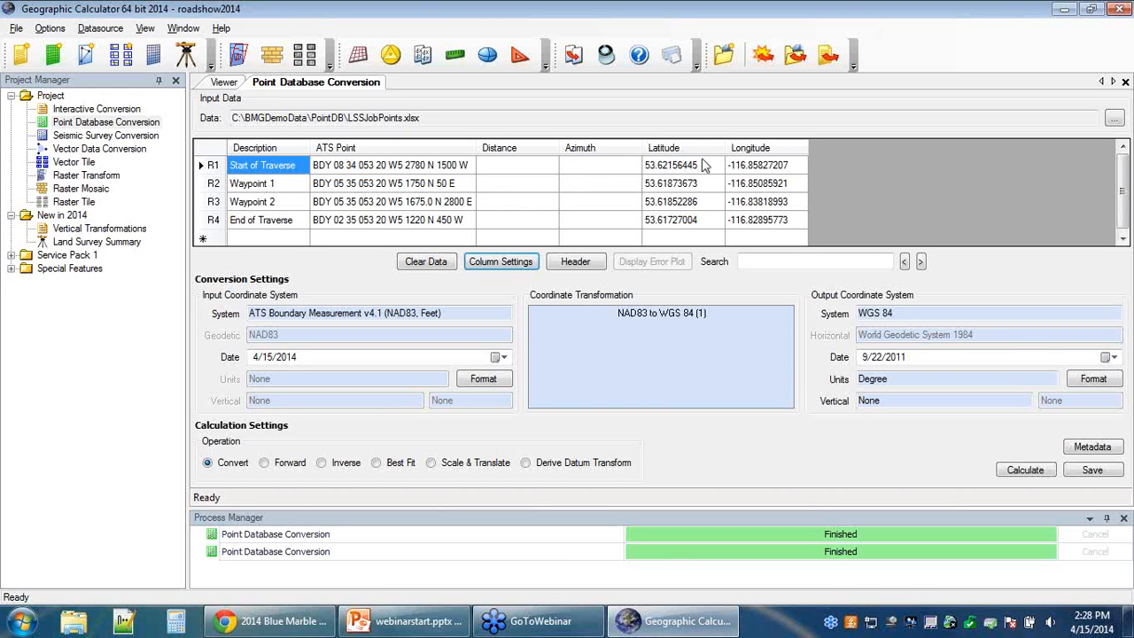
# Reorder the point table so the Latitude and Longitude columns come directly after ATS Point, before Distance and Azimuth
pyautogui.click(579, 154)
pyautogui.moveTo(578, 160); pyautogui.dragTo(502, 161)
pyautogui.moveTo(752, 147); pyautogui.dragTo(554, 150)
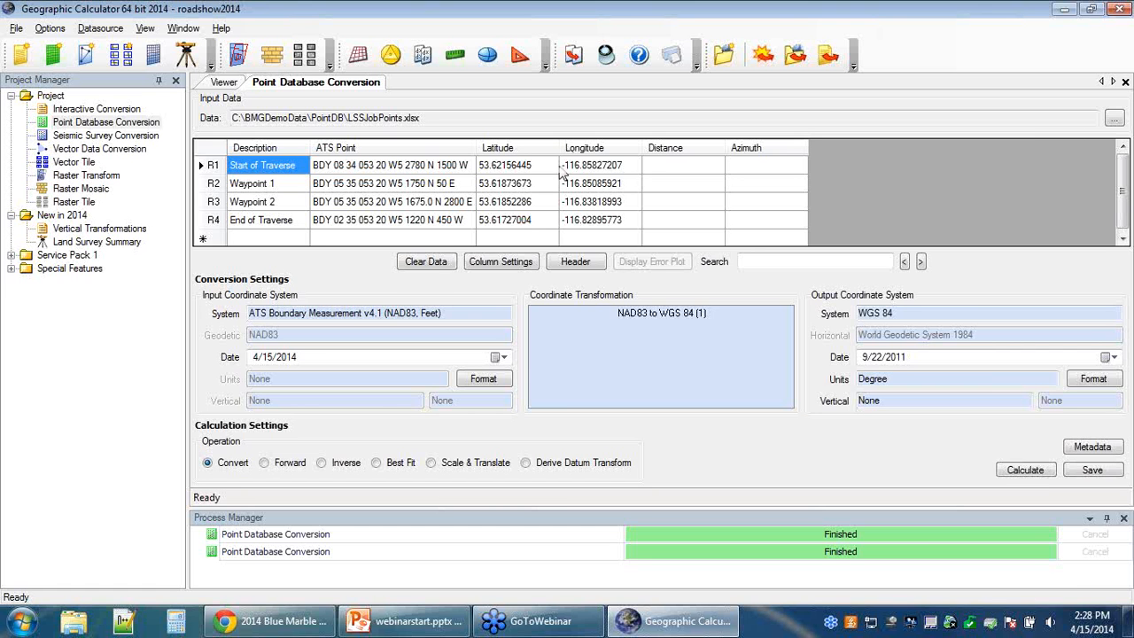
# View the file formats available for saving the converted points and leave without saving a file
pyautogui.click(1092, 473)
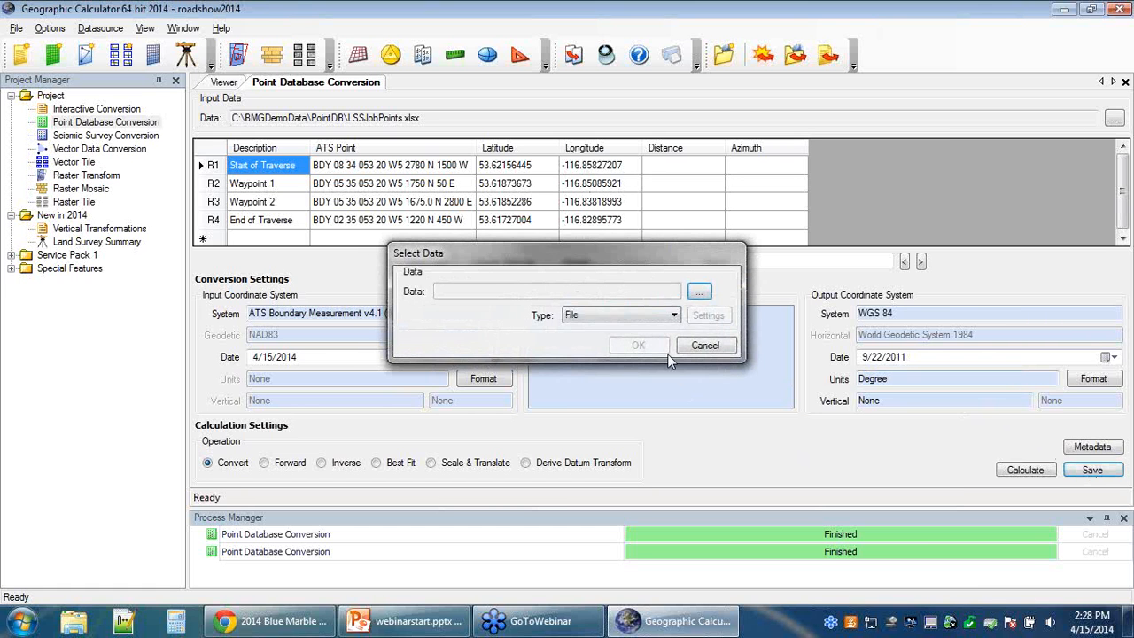
pyautogui.click(701, 293)
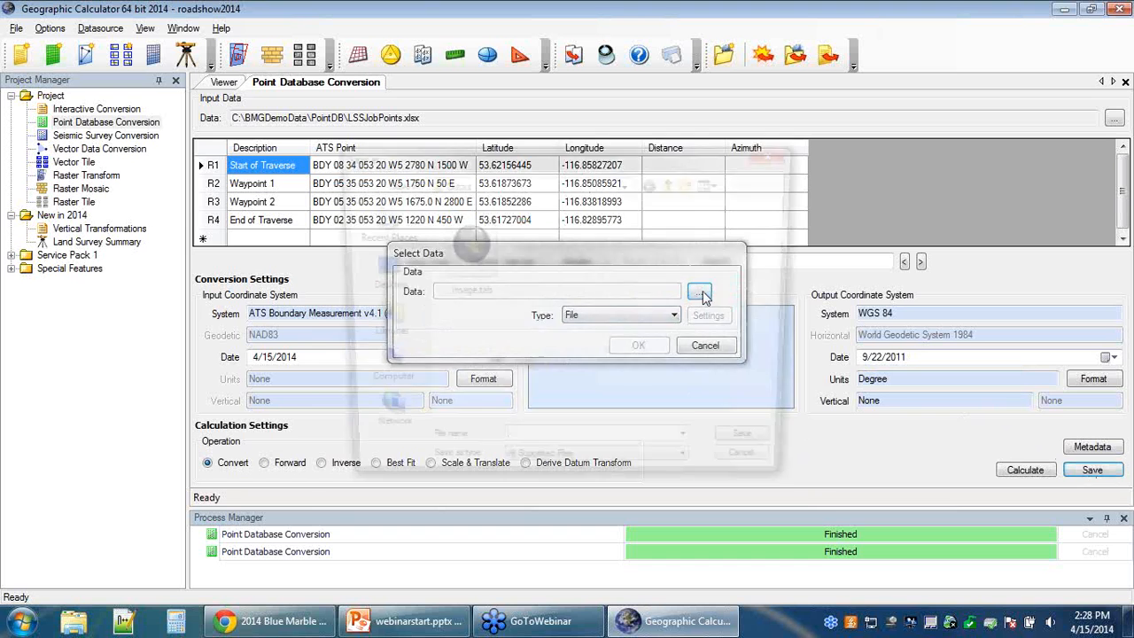
pyautogui.click(693, 472)
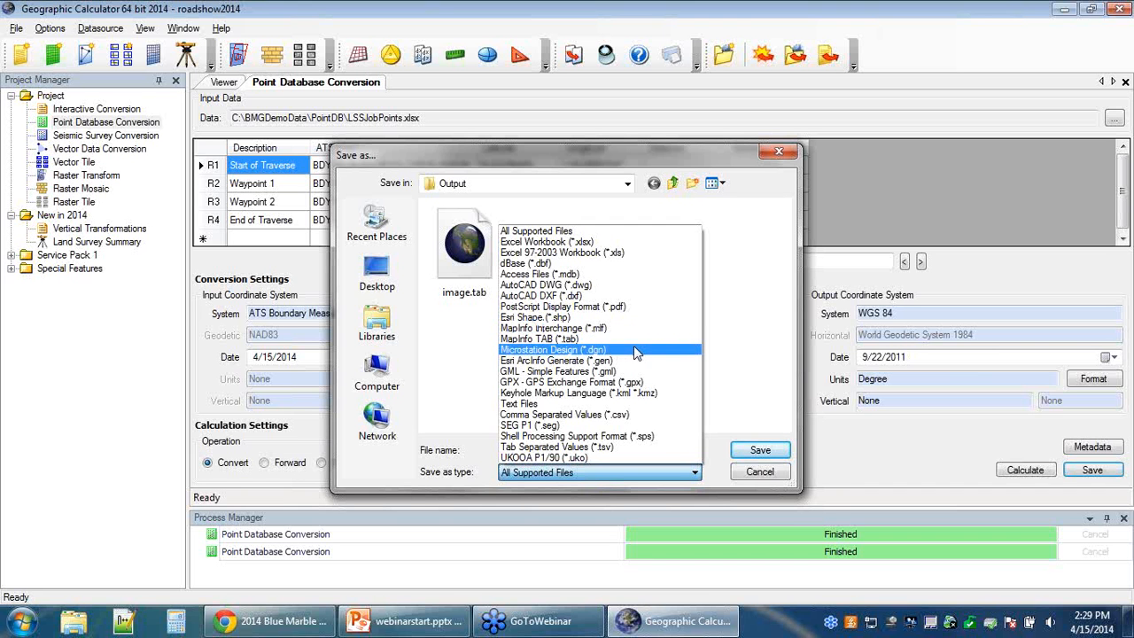
pyautogui.click(758, 255)
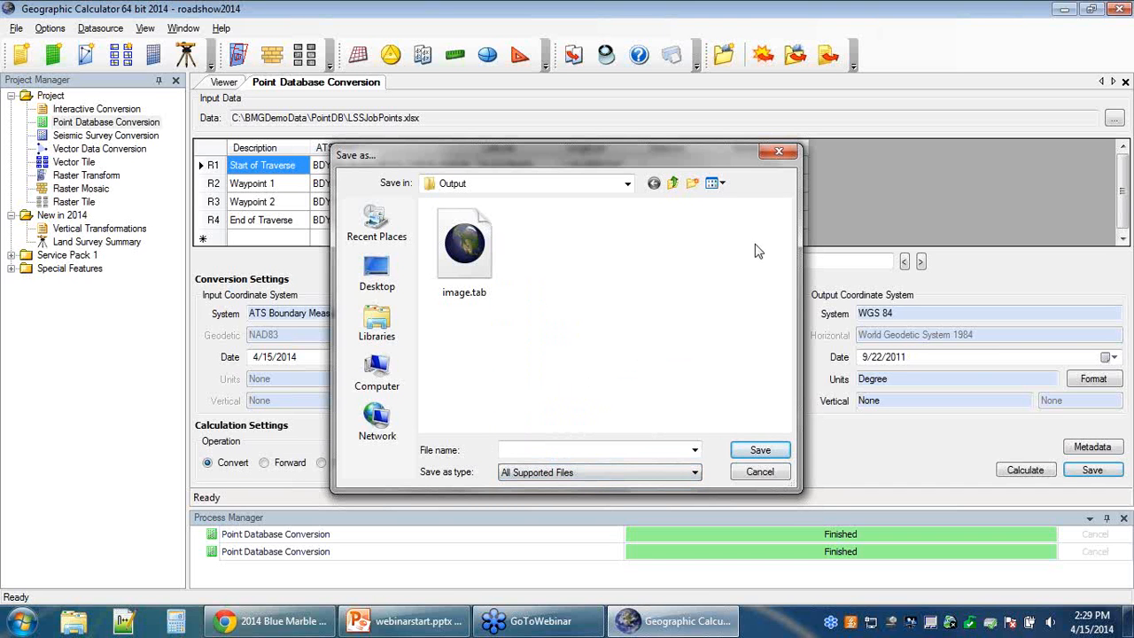
pyautogui.click(773, 154)
pyautogui.click(700, 346)
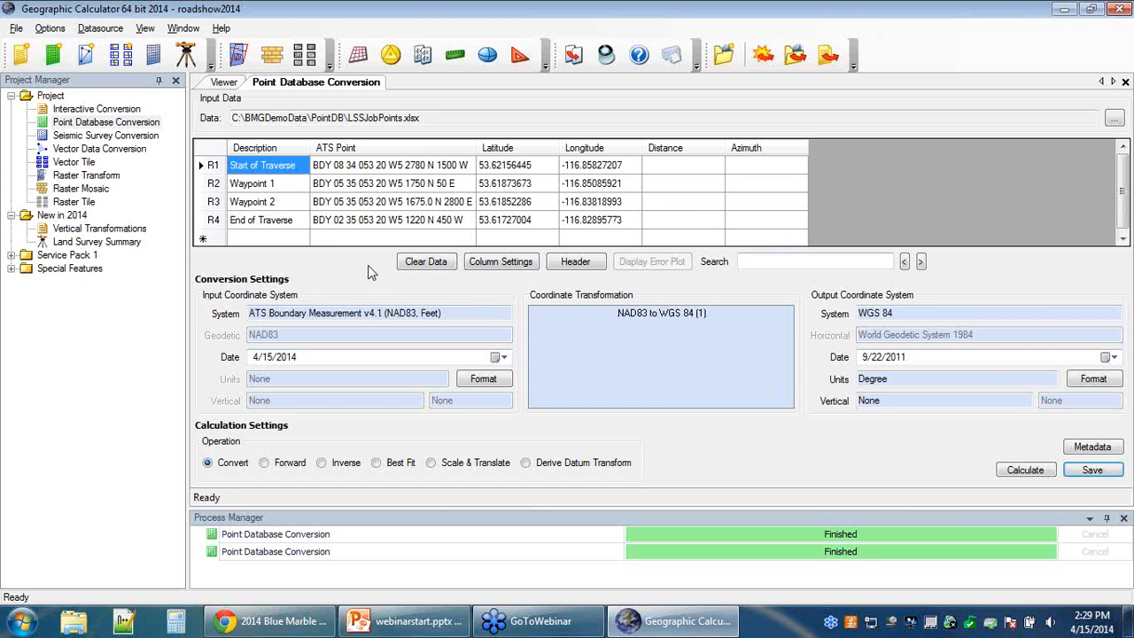
# View the commands available for the Point Database Conversion job, including Batch Add, without running any
pyautogui.rightClick(91, 129)
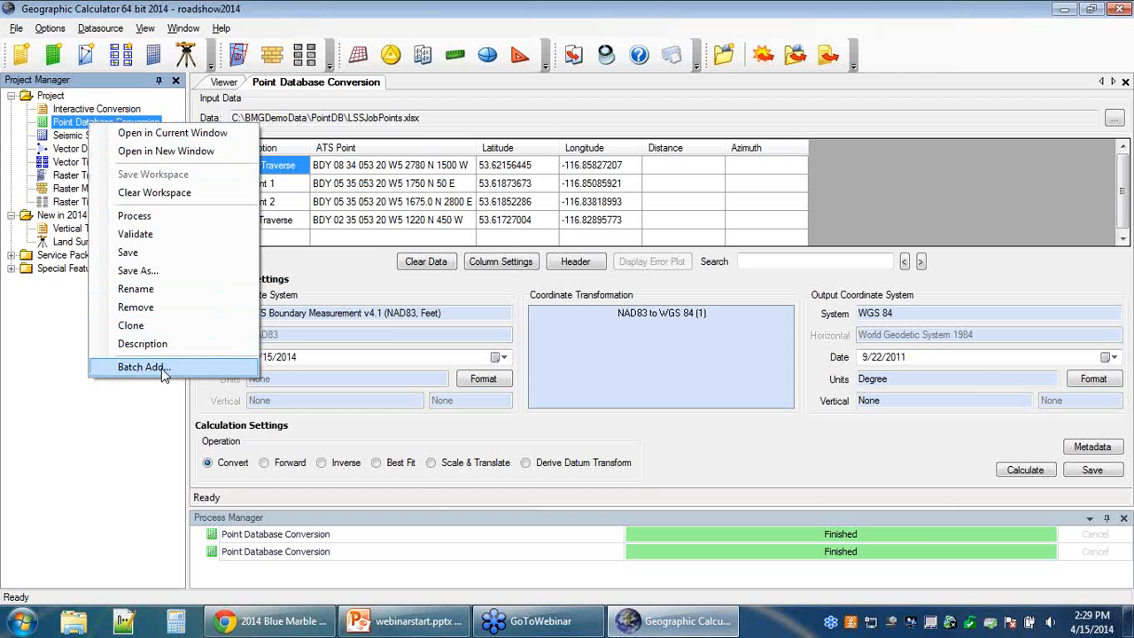
pyautogui.click(977, 264)
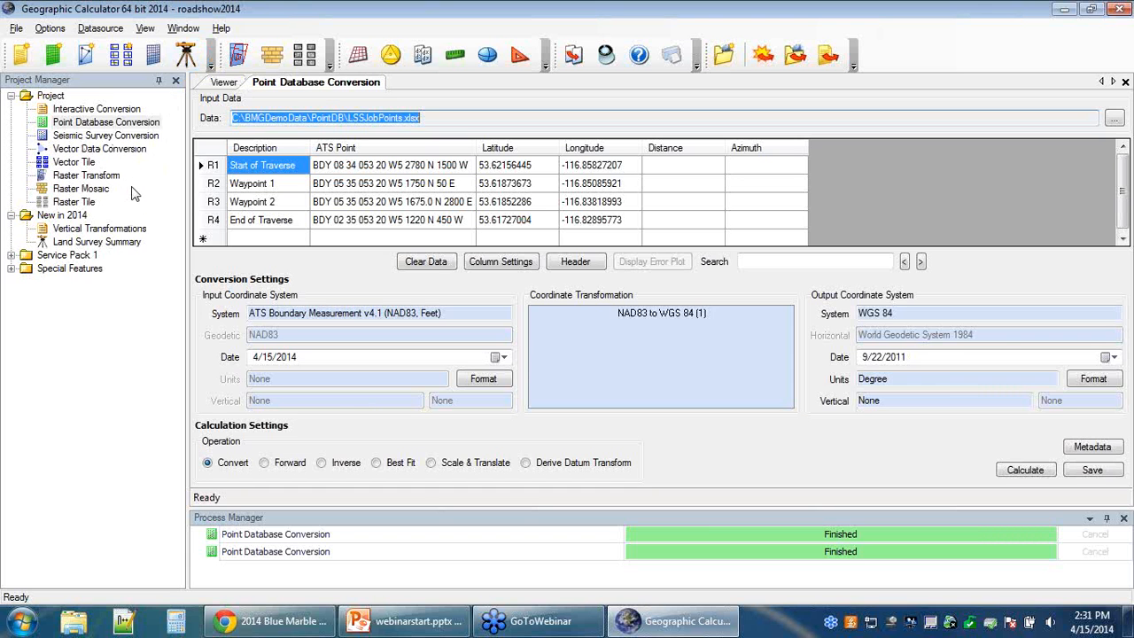
# Open the Land Survey Summary job and review its coordinate format and UTM zone choices, keeping the Unique Well Identifier order and zone 11 N
pyautogui.click(88, 243)
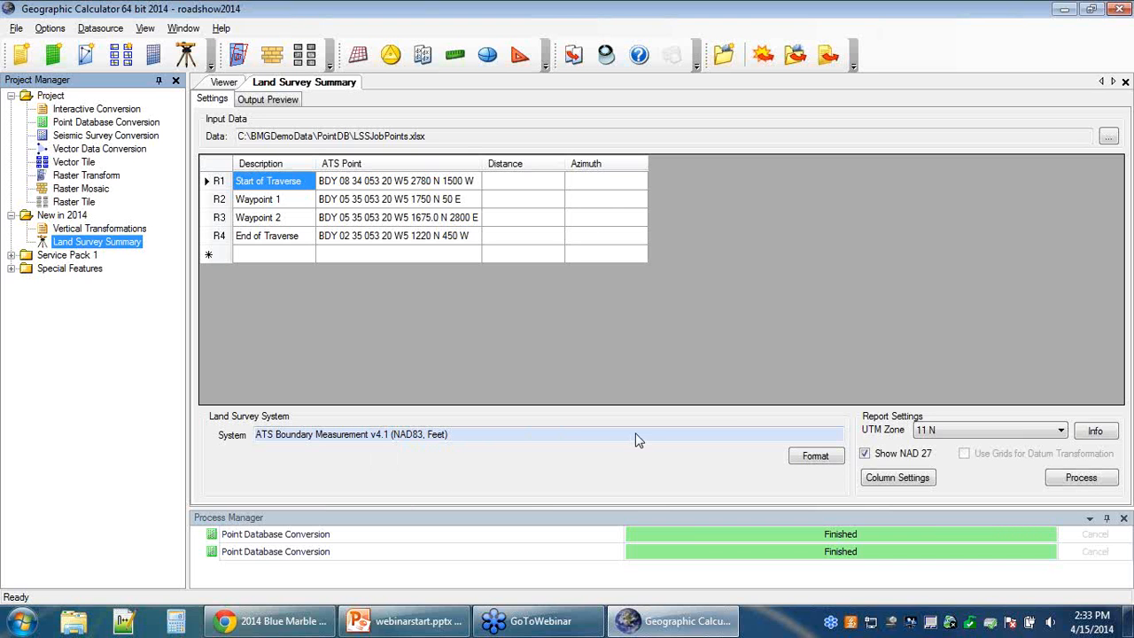
pyautogui.click(817, 458)
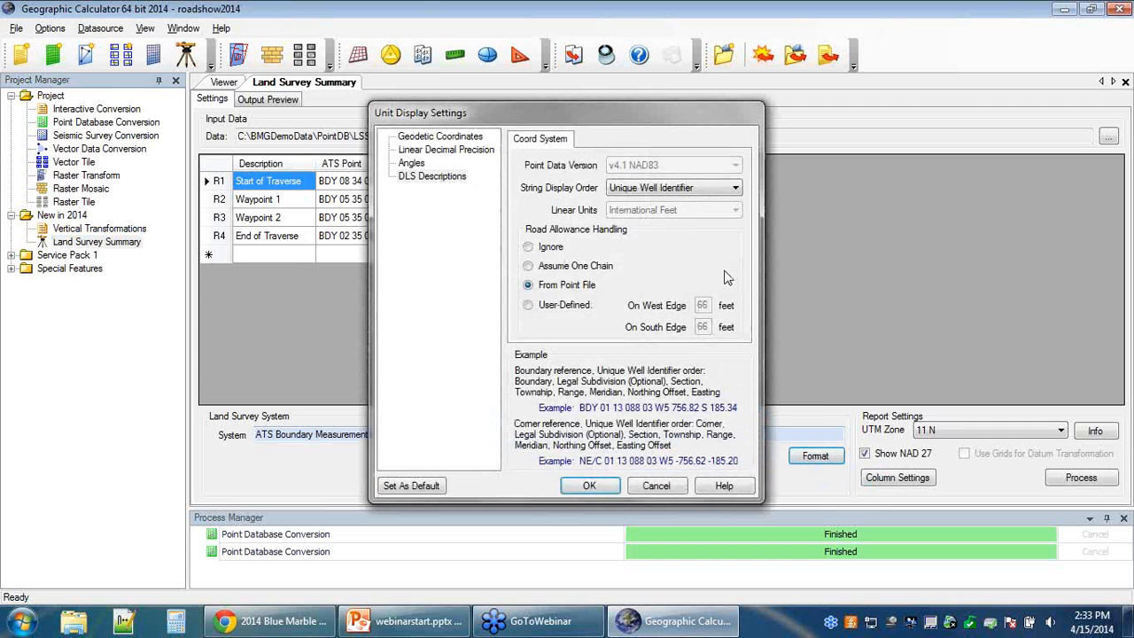
pyautogui.click(735, 188)
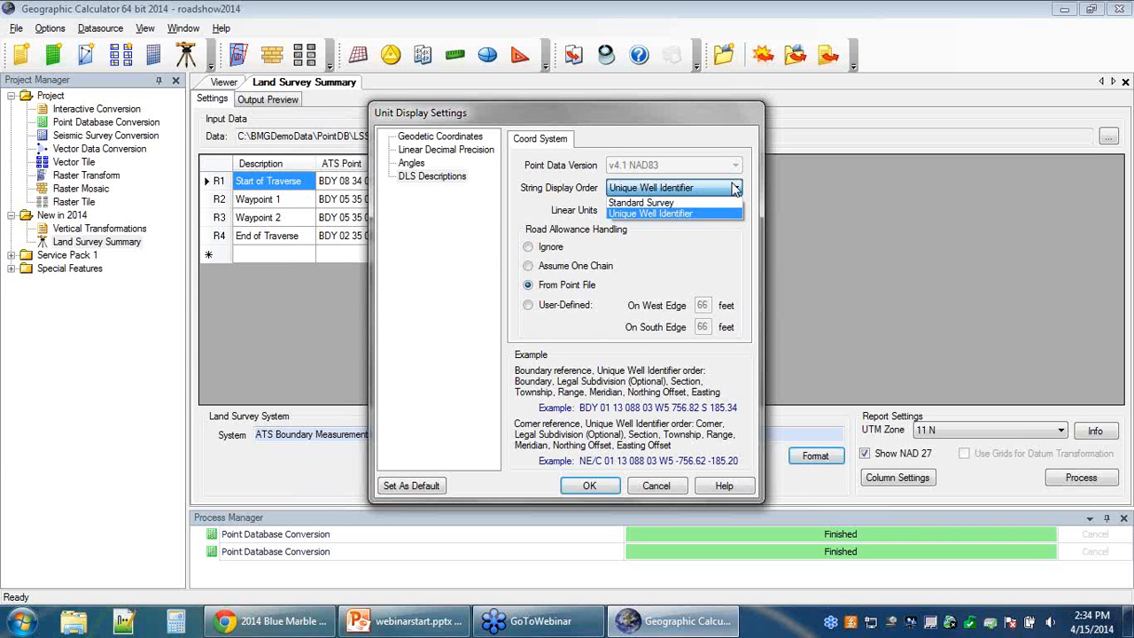
pyautogui.click(737, 214)
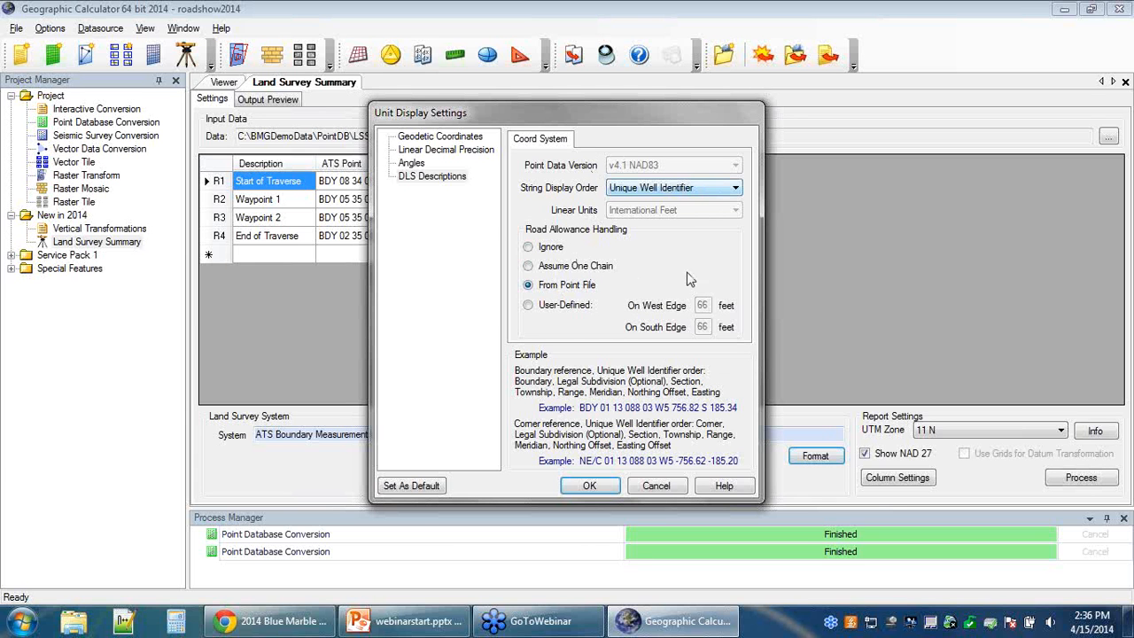
pyautogui.click(590, 486)
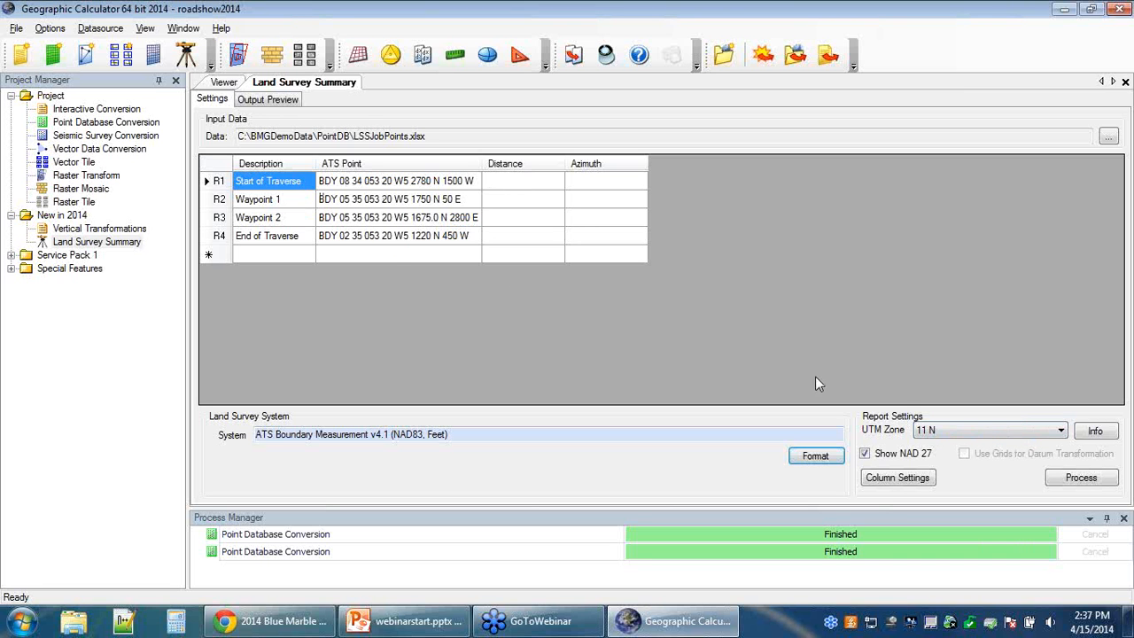
pyautogui.click(1061, 432)
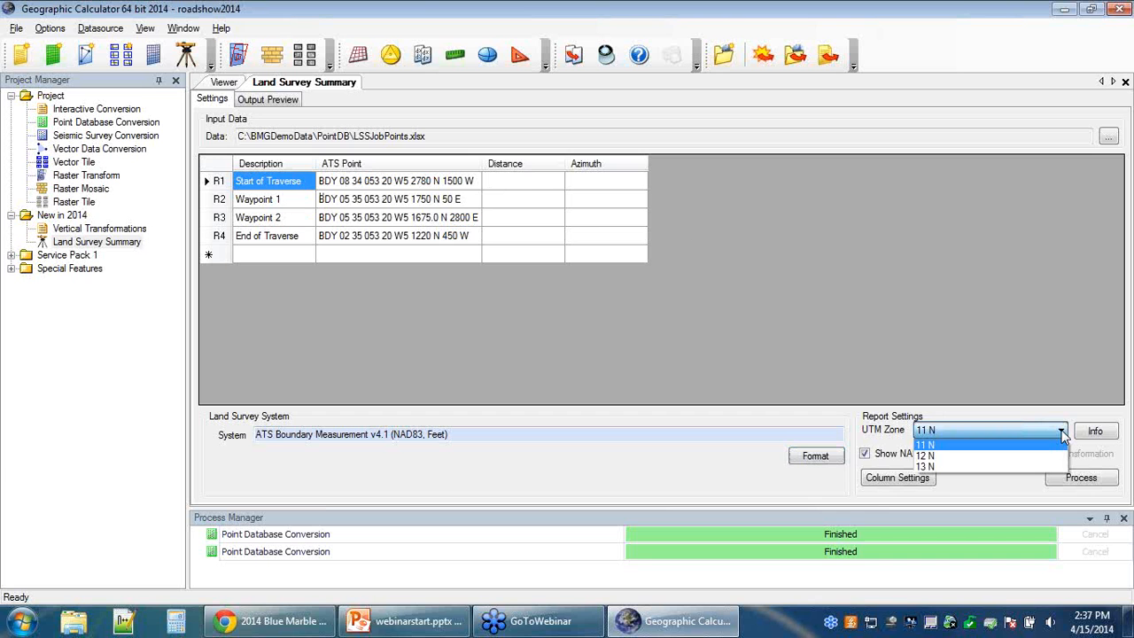
pyautogui.click(1064, 433)
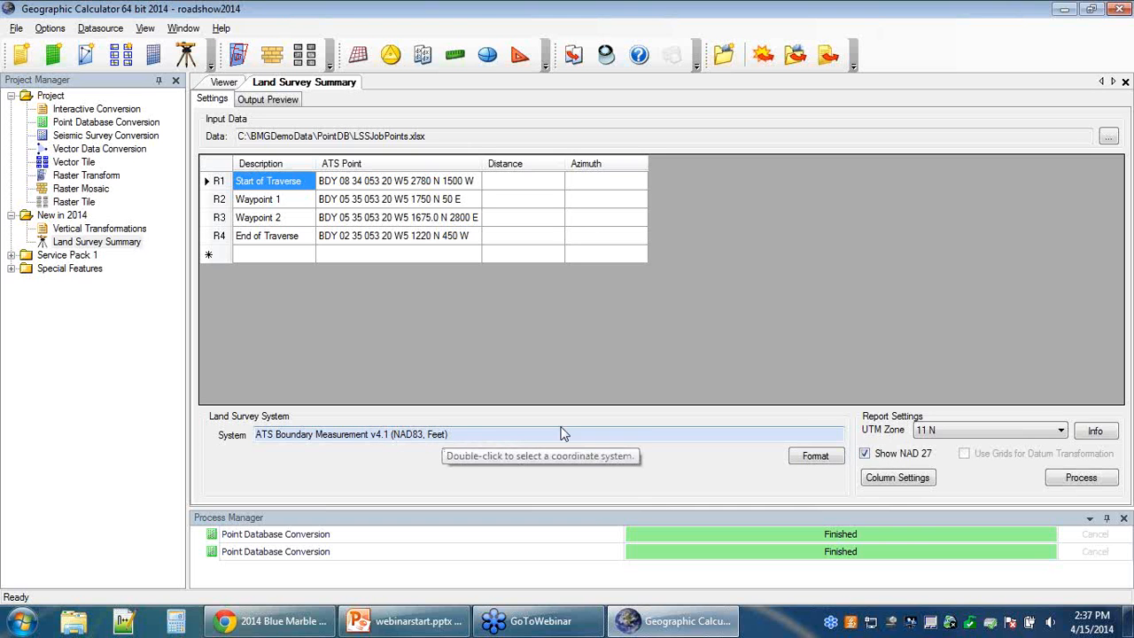
# Review the summary's input column settings, keeping ATS Point as the source and Description as the description column
pyautogui.click(913, 480)
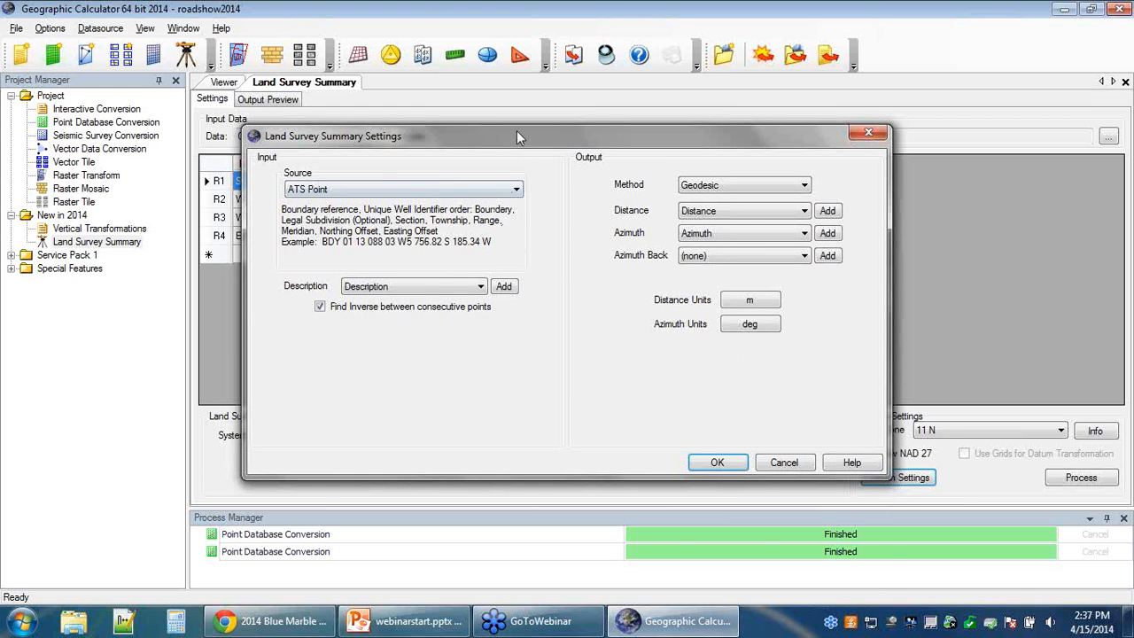
pyautogui.moveTo(517, 130); pyautogui.dragTo(500, 230)
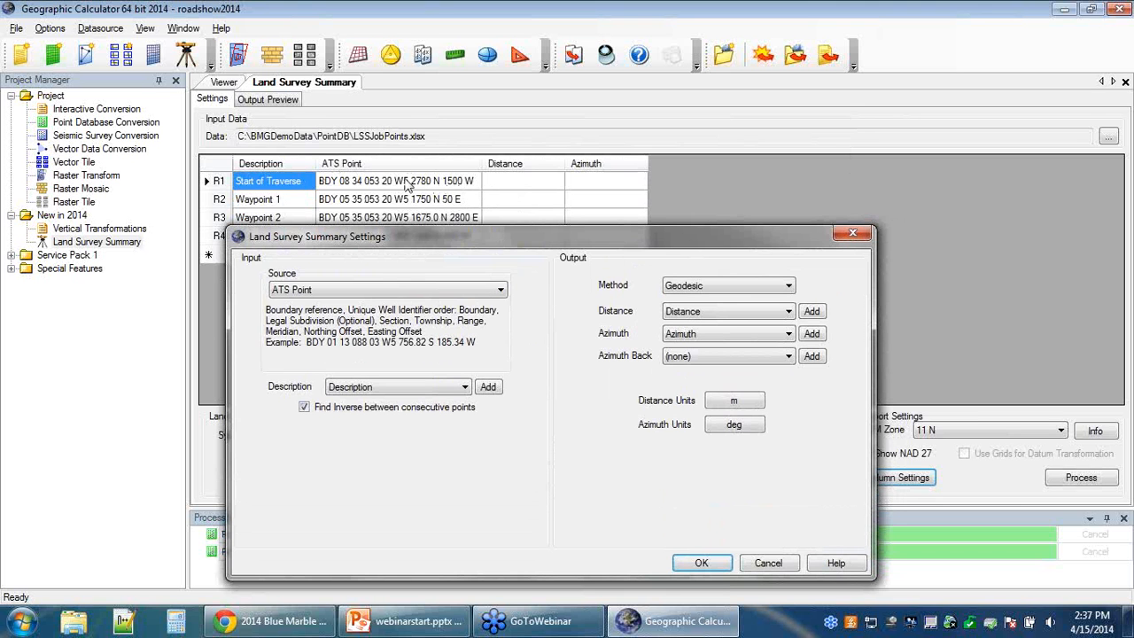
pyautogui.click(501, 289)
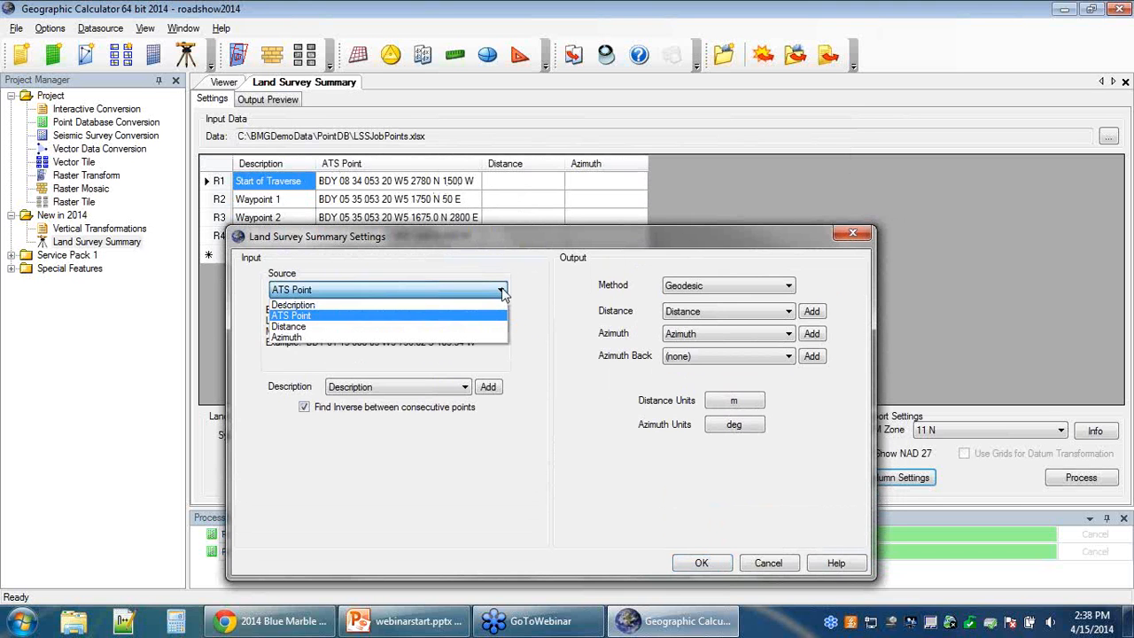
pyautogui.click(498, 316)
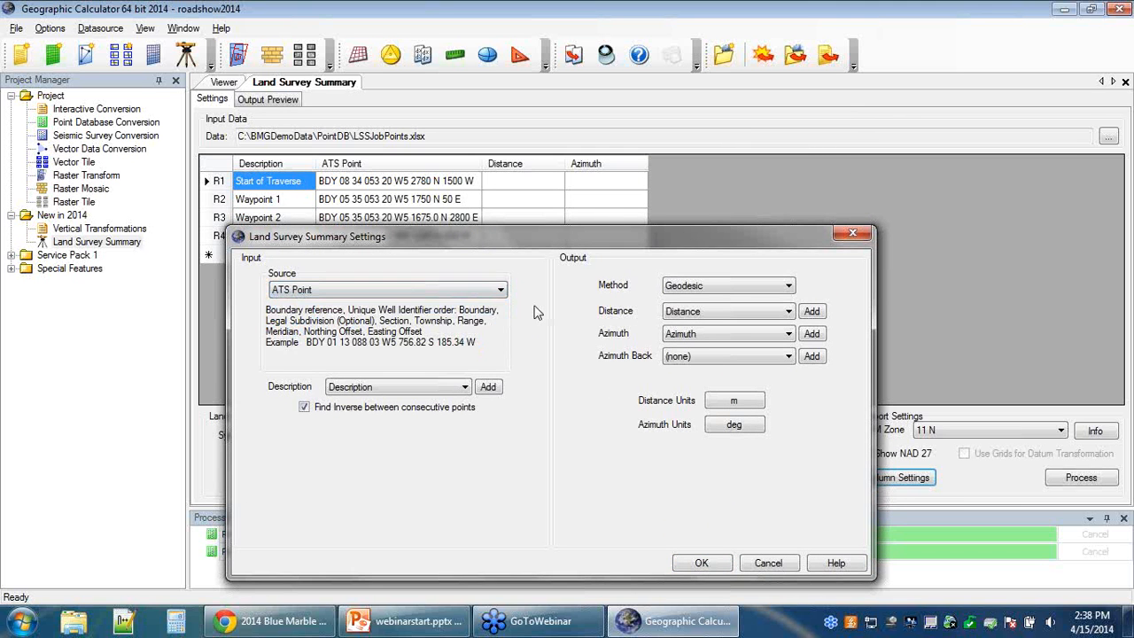
pyautogui.click(465, 389)
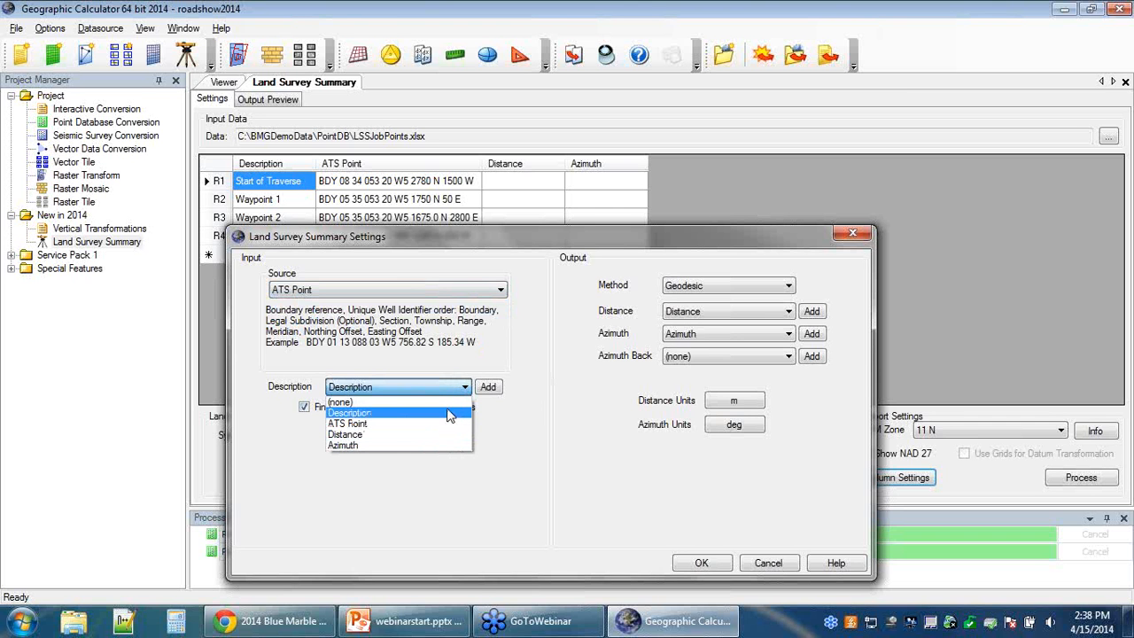
pyautogui.click(450, 414)
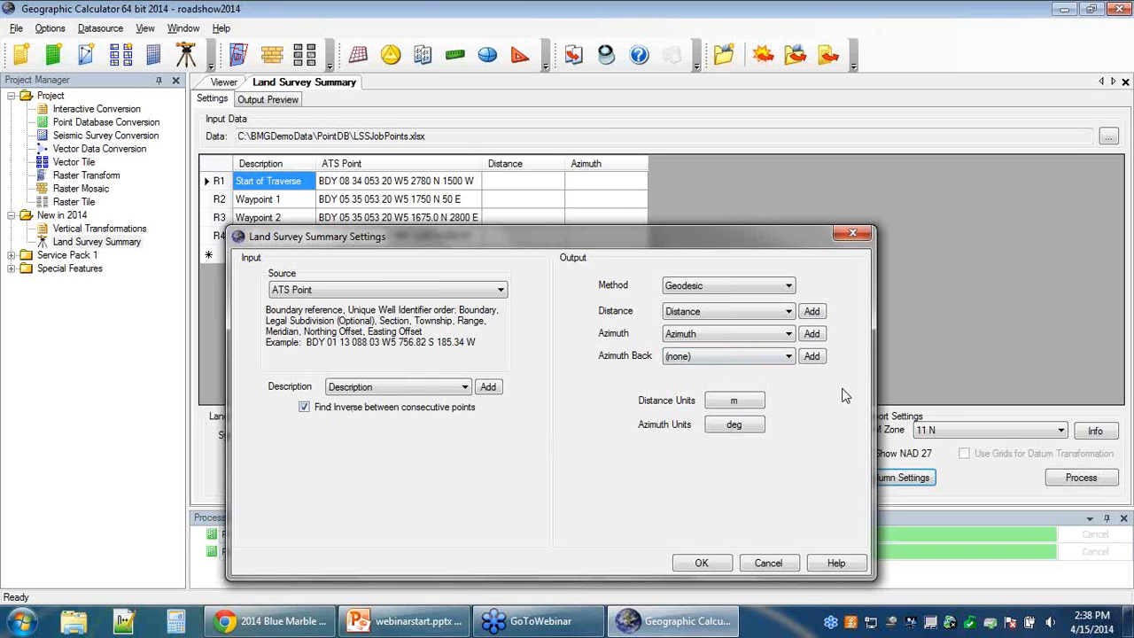
# Review the output method and distance column choices, keeping Geodesic and Distance, and accept the column settings
pyautogui.click(788, 286)
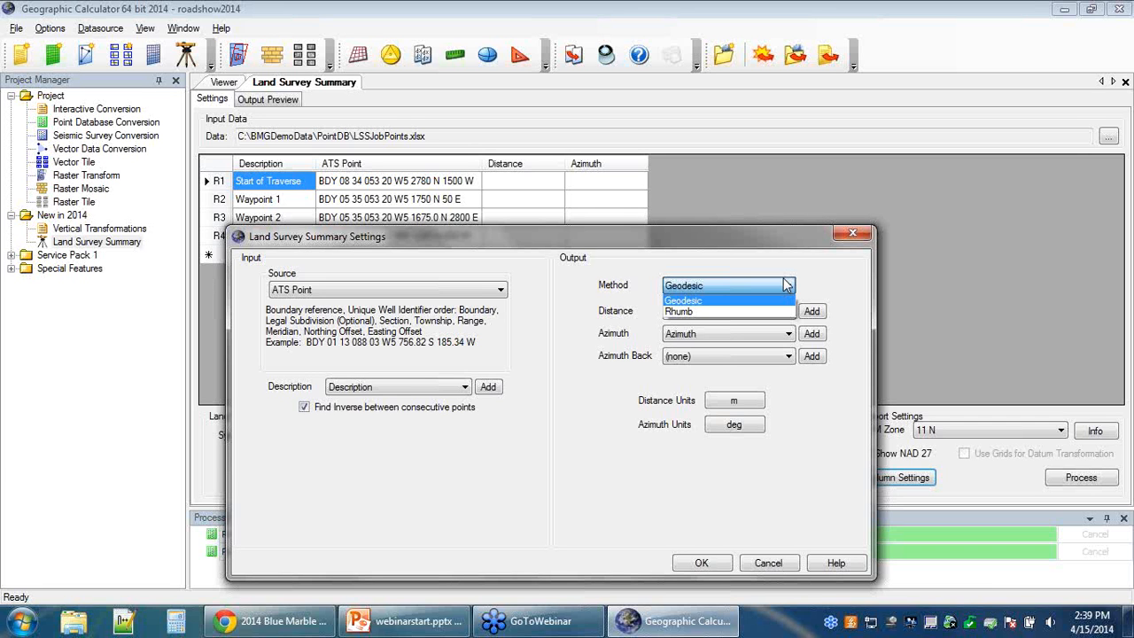
pyautogui.click(829, 273)
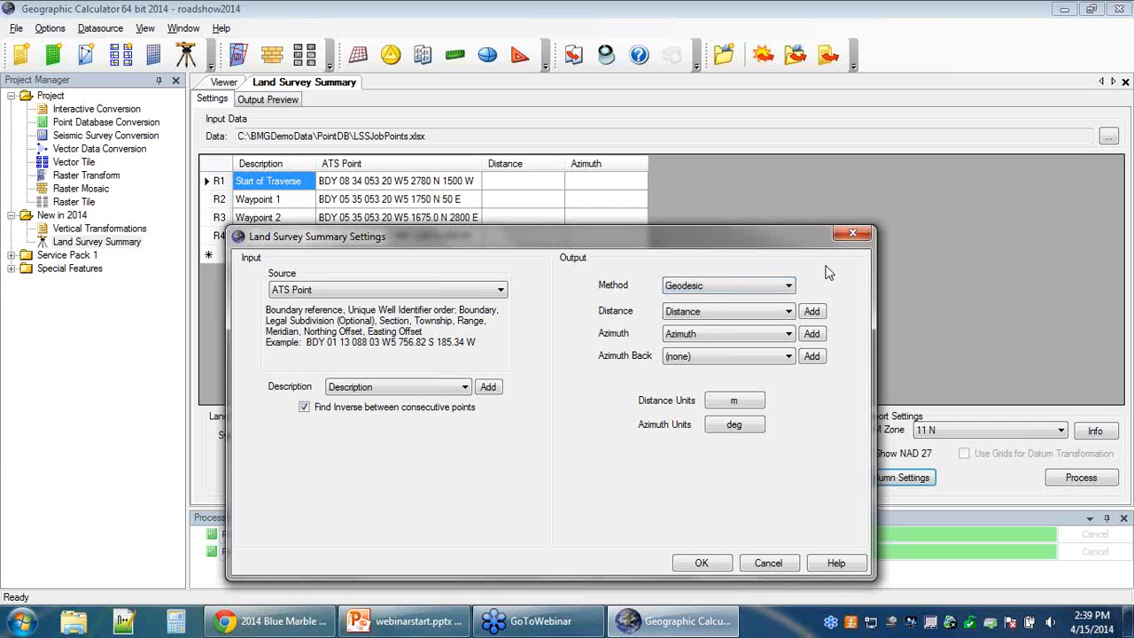
pyautogui.click(788, 314)
pyautogui.click(748, 359)
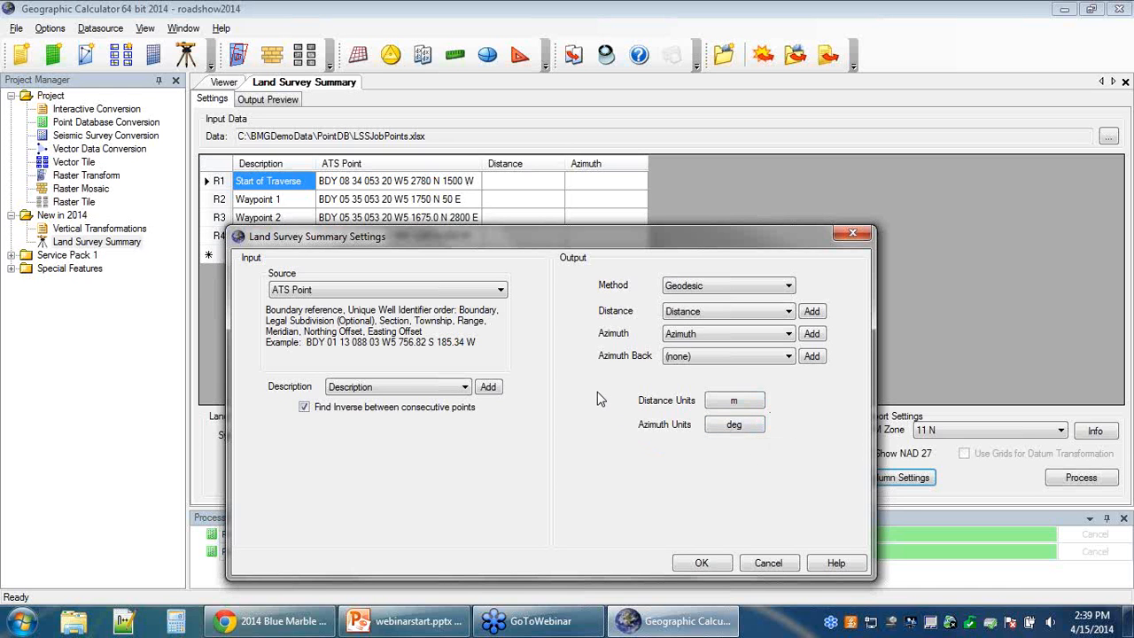
pyautogui.click(716, 563)
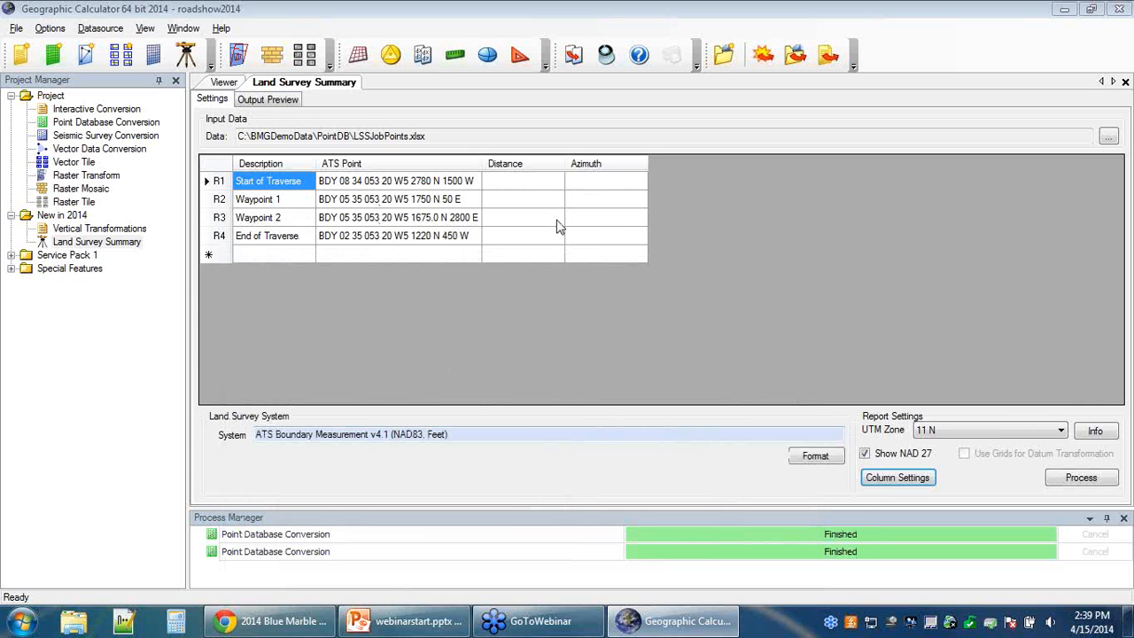
# Process the land survey summary for the traverse points and open its output preview
pyautogui.click(1070, 476)
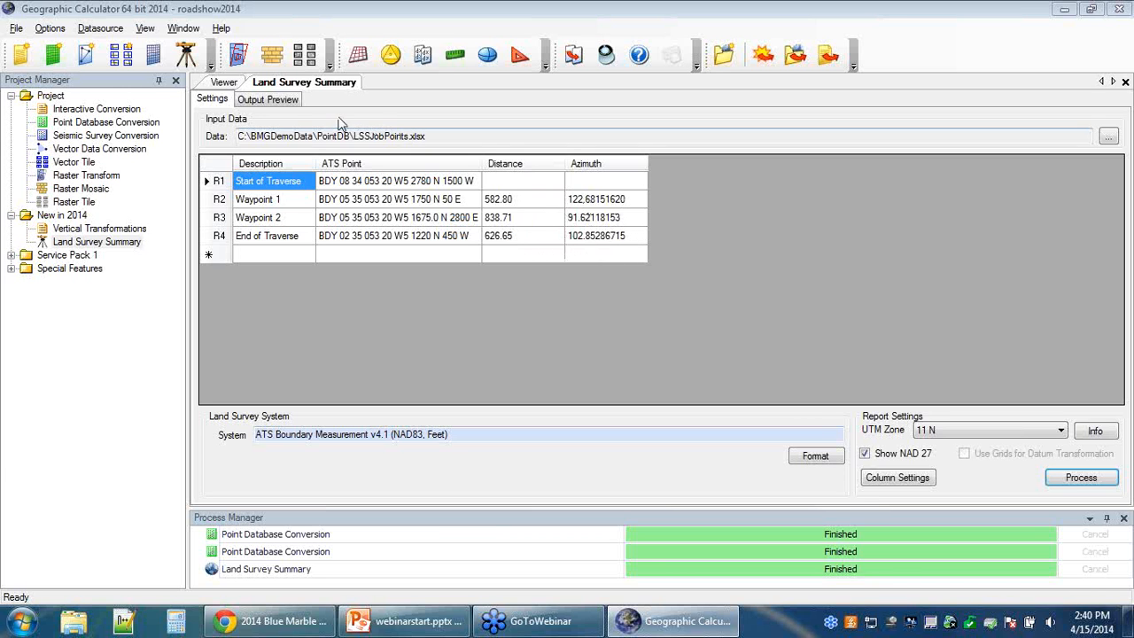
pyautogui.click(262, 101)
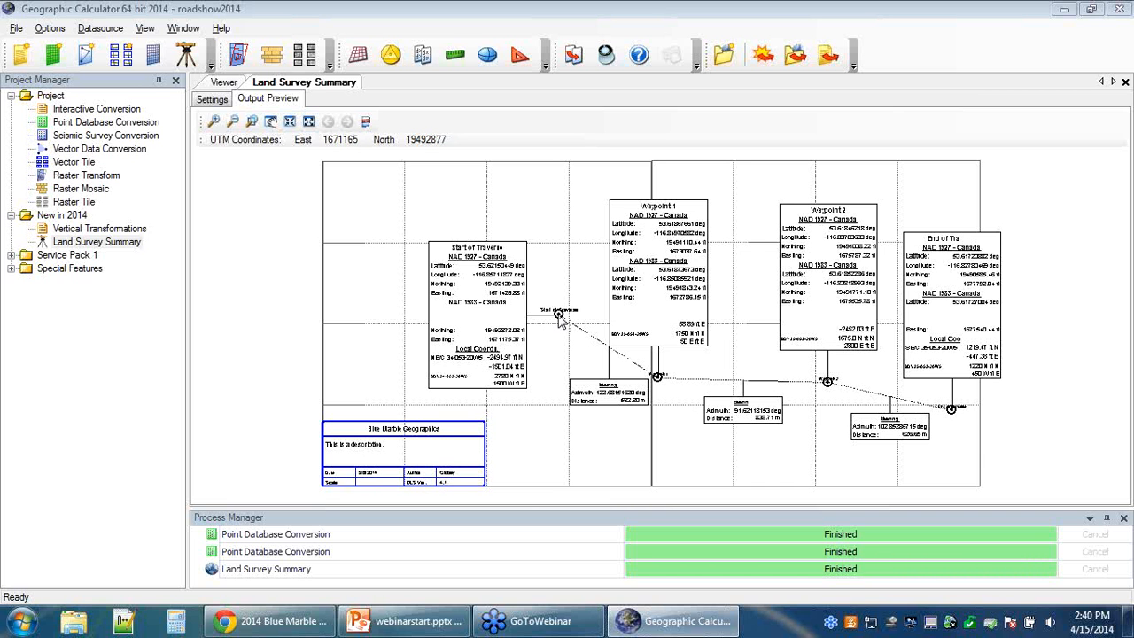
# Examine the Start of Traverse box in the plotted summary, including its NAD 1927, NAD 1983 and local coordinates
pyautogui.click(215, 123)
pyautogui.click(536, 310)
pyautogui.click(653, 295)
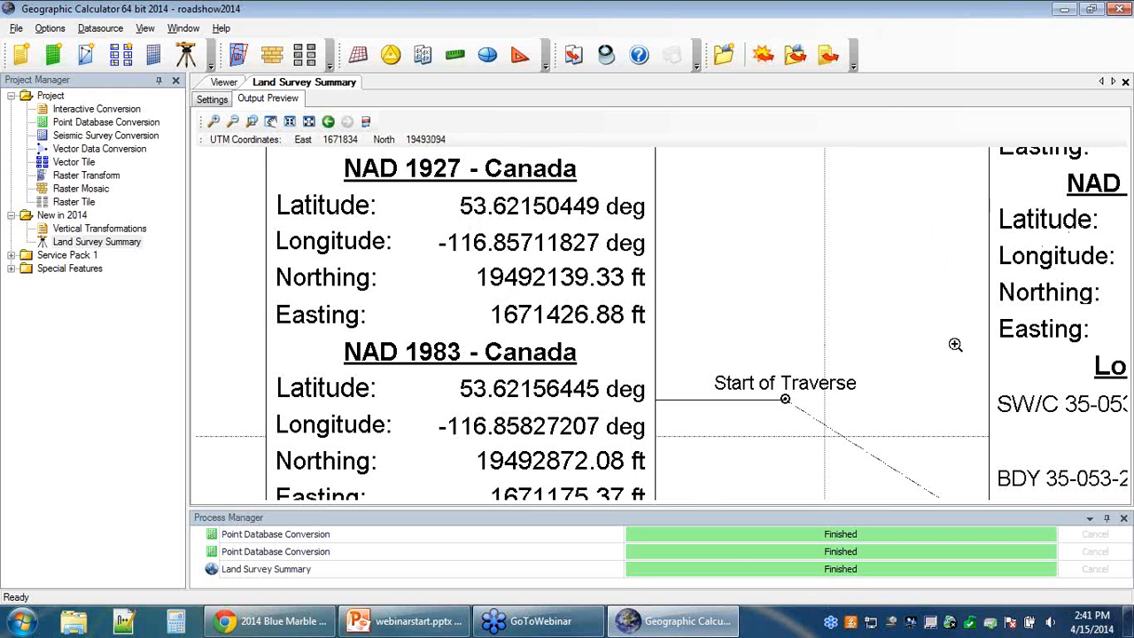
pyautogui.scroll(-3, 862, 323)
pyautogui.scroll(3, 811, 346)
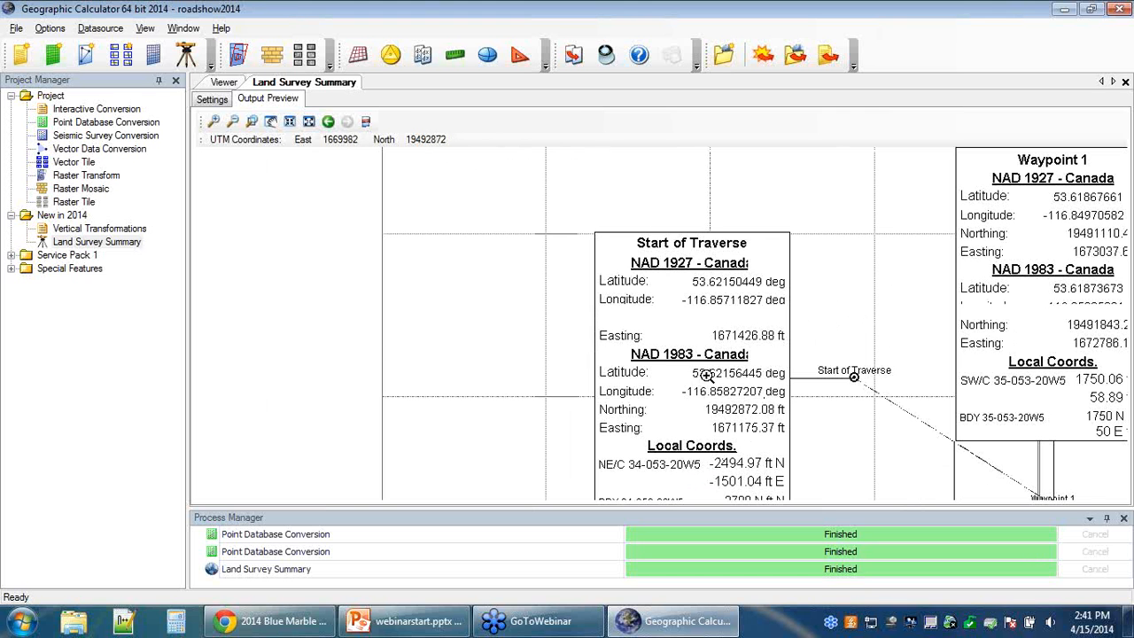
pyautogui.scroll(-1, 700, 460)
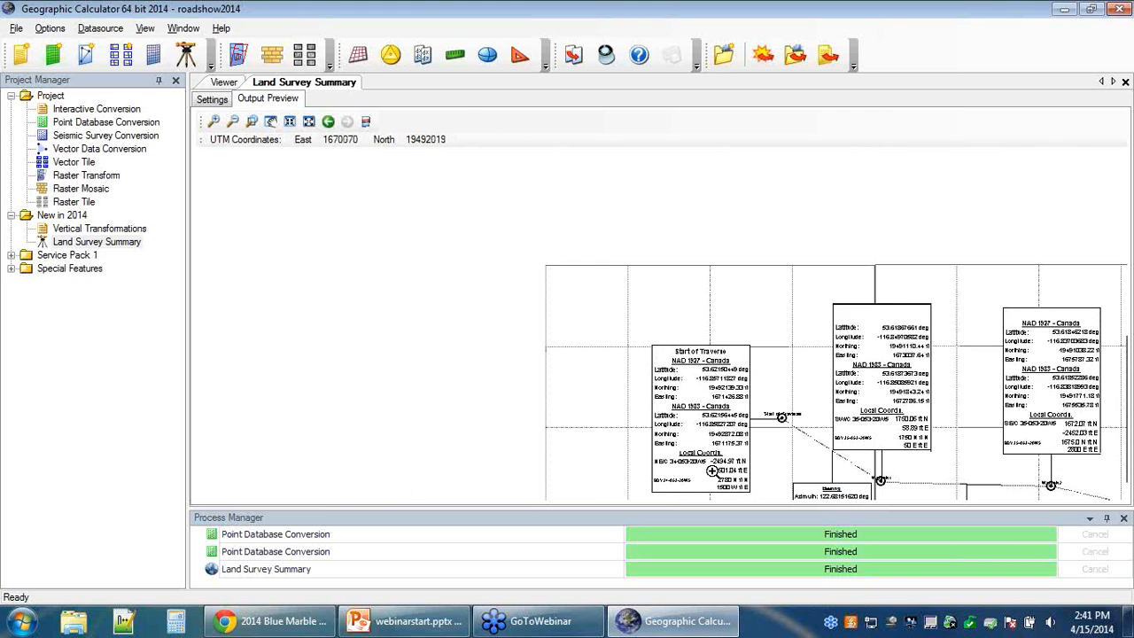
pyautogui.scroll(1, 714, 456)
pyautogui.scroll(1, 719, 459)
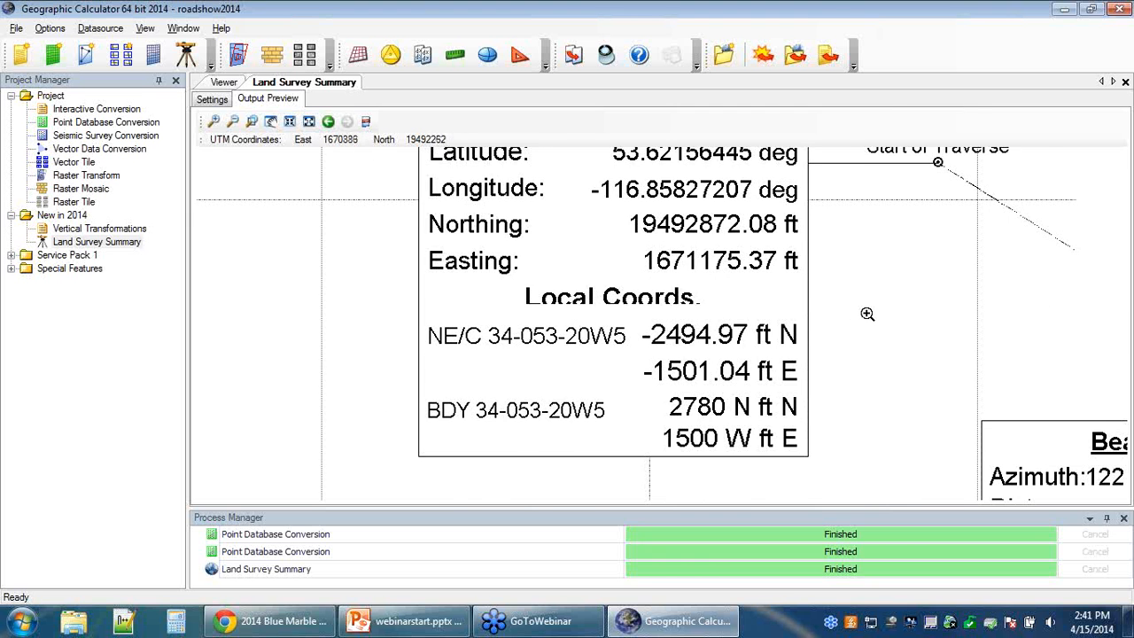
pyautogui.scroll(-2, 868, 314)
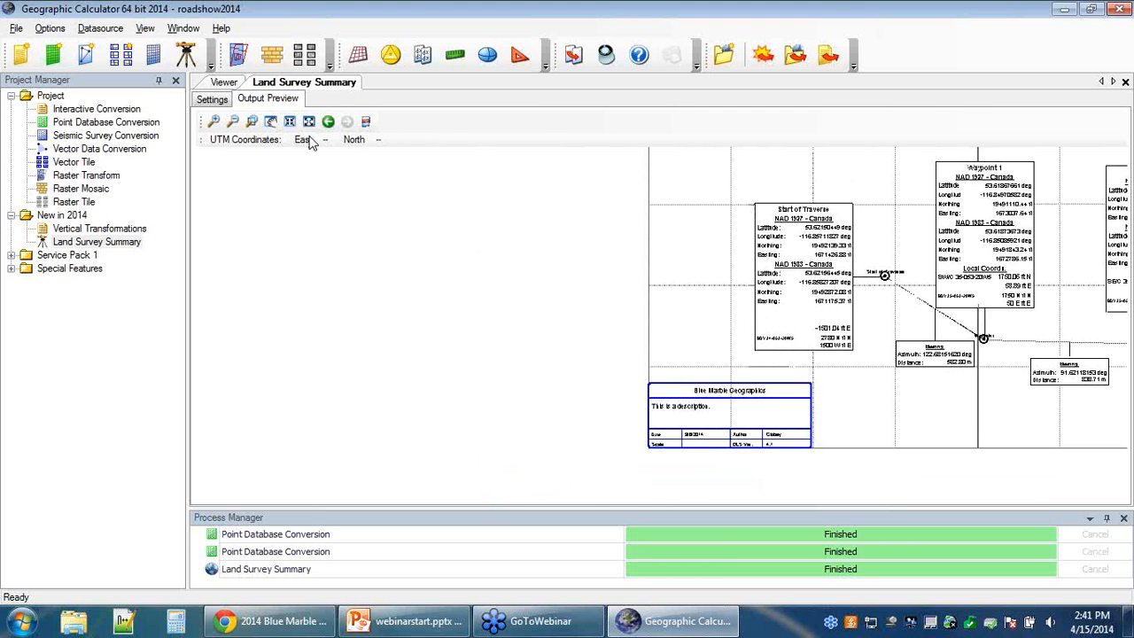
# Examine the bearing box between Start of Traverse and Waypoint 1 for its azimuth and distance
pyautogui.click(270, 121)
pyautogui.moveTo(924, 273); pyautogui.dragTo(510, 303)
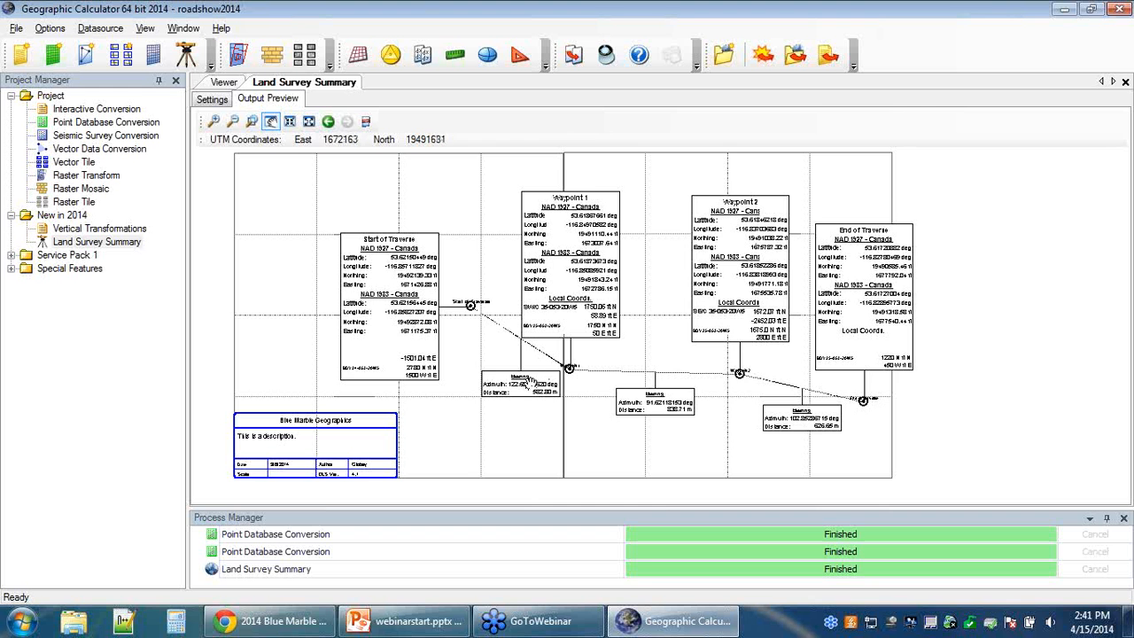
pyautogui.moveTo(523, 387); pyautogui.dragTo(505, 356)
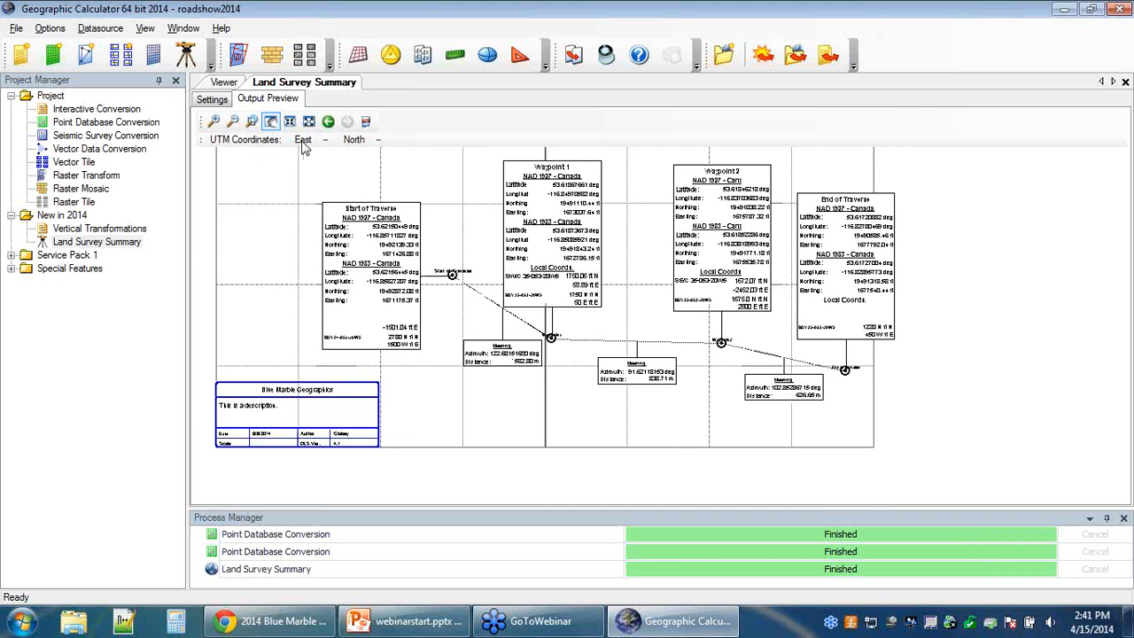
pyautogui.click(213, 121)
pyautogui.click(513, 360)
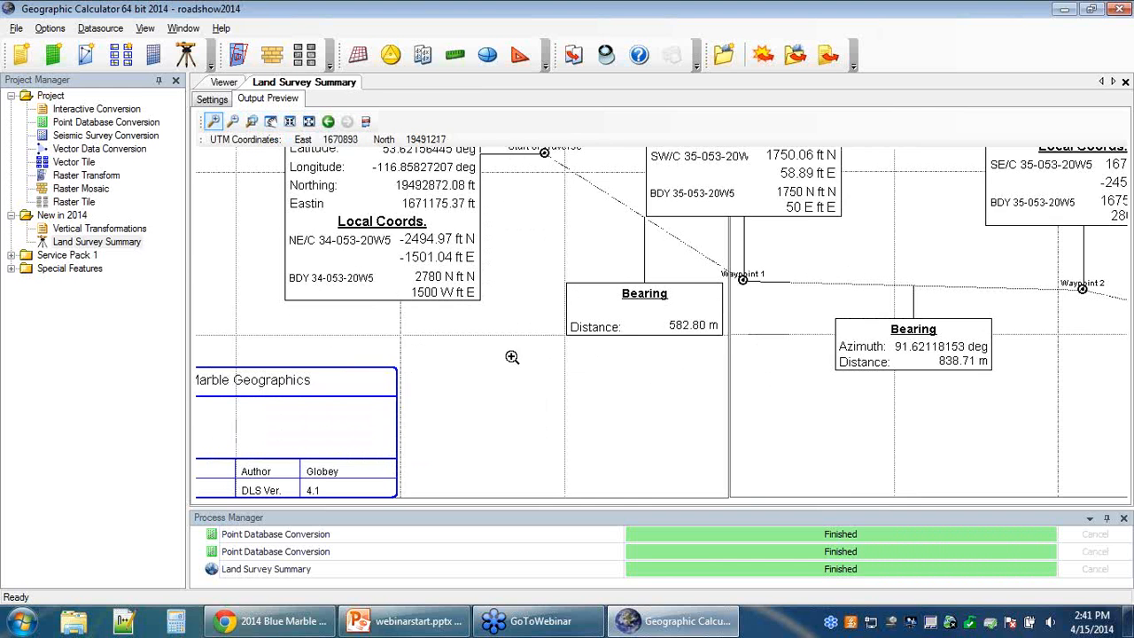
pyautogui.click(649, 319)
pyautogui.click(666, 302)
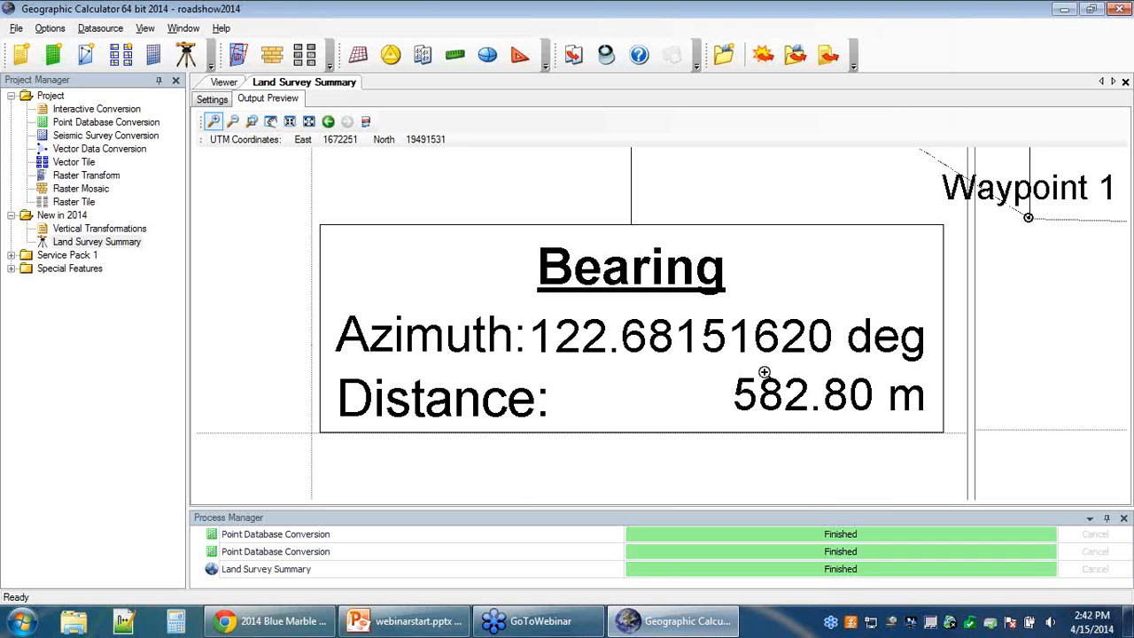
pyautogui.click(232, 121)
pyautogui.click(691, 256)
pyautogui.click(689, 262)
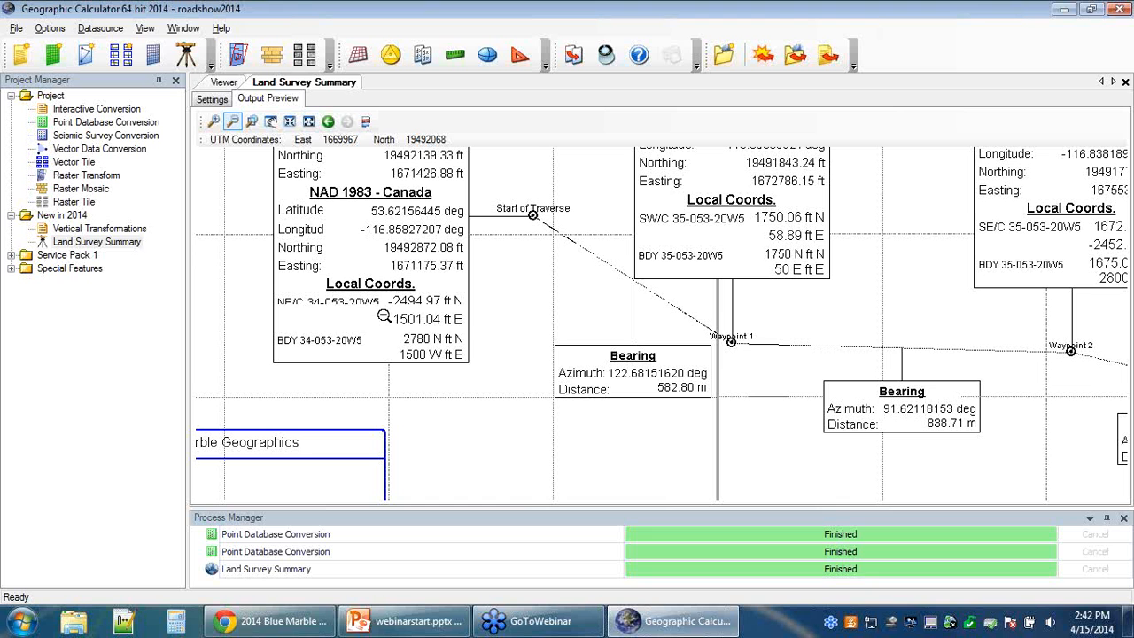
# Review the report's company, author, description and date information, and examine the matching title block in the output preview
pyautogui.click(212, 100)
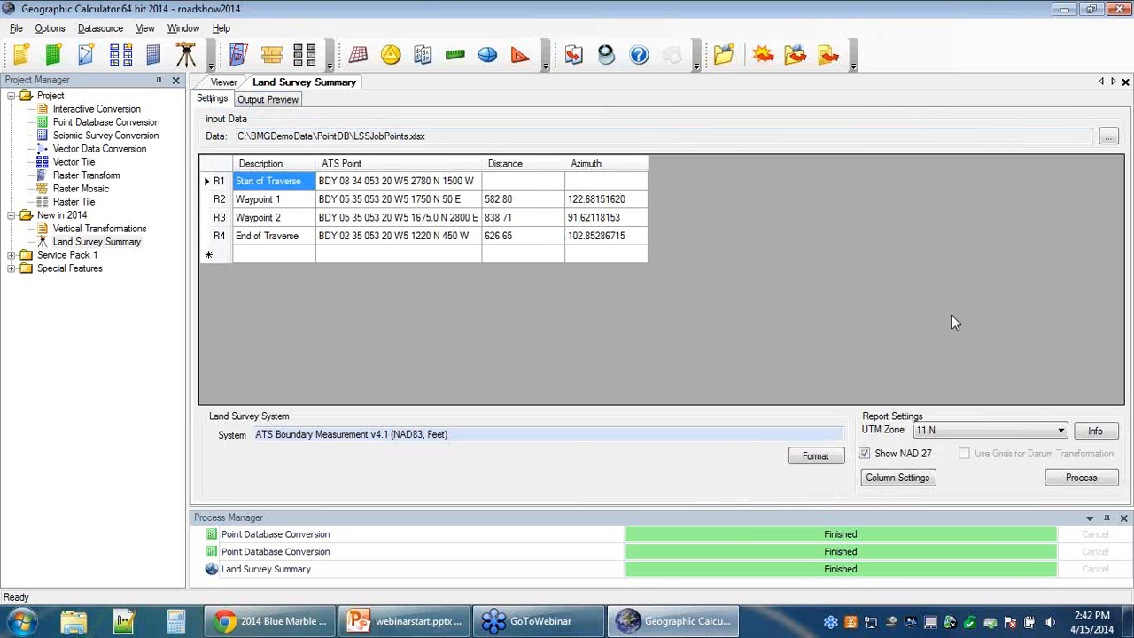
pyautogui.click(1097, 435)
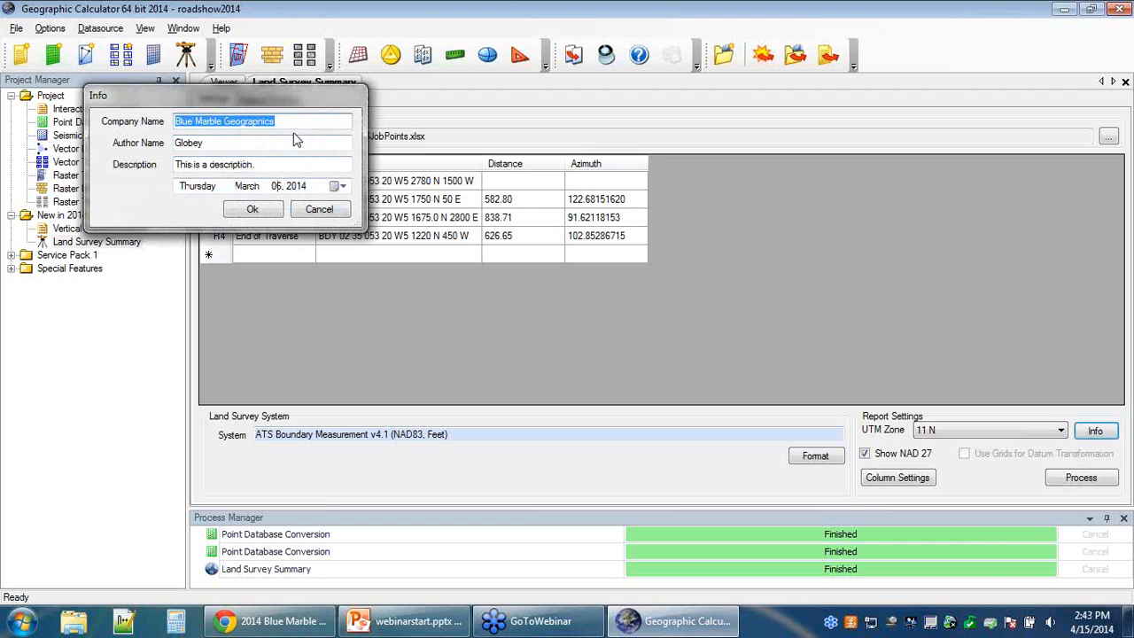
pyautogui.click(274, 213)
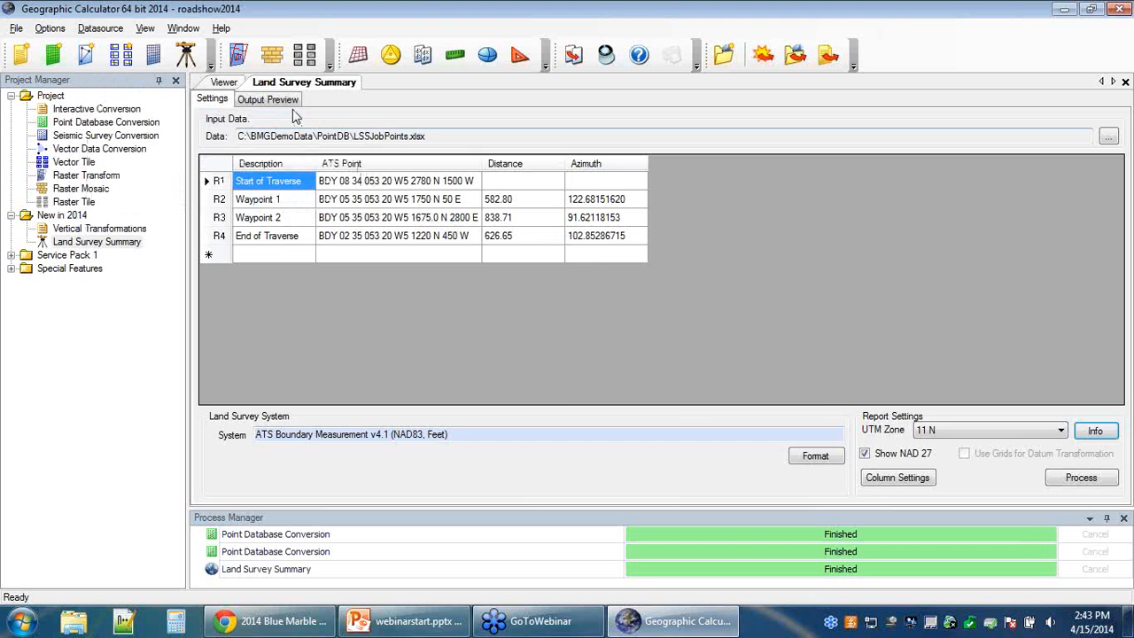
pyautogui.click(285, 100)
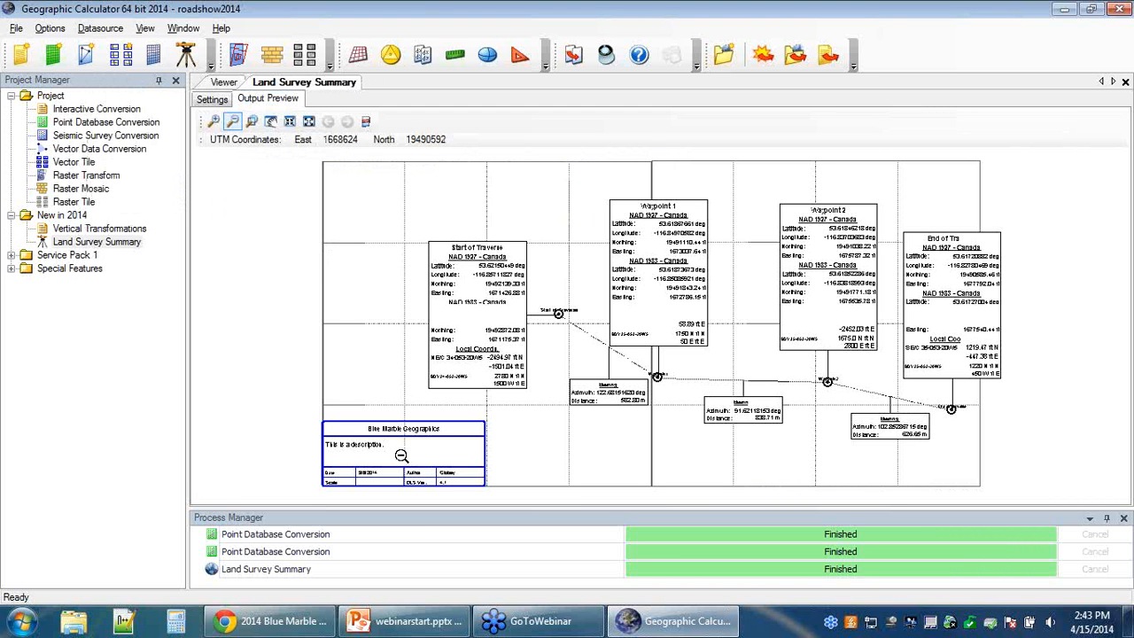
pyautogui.click(212, 121)
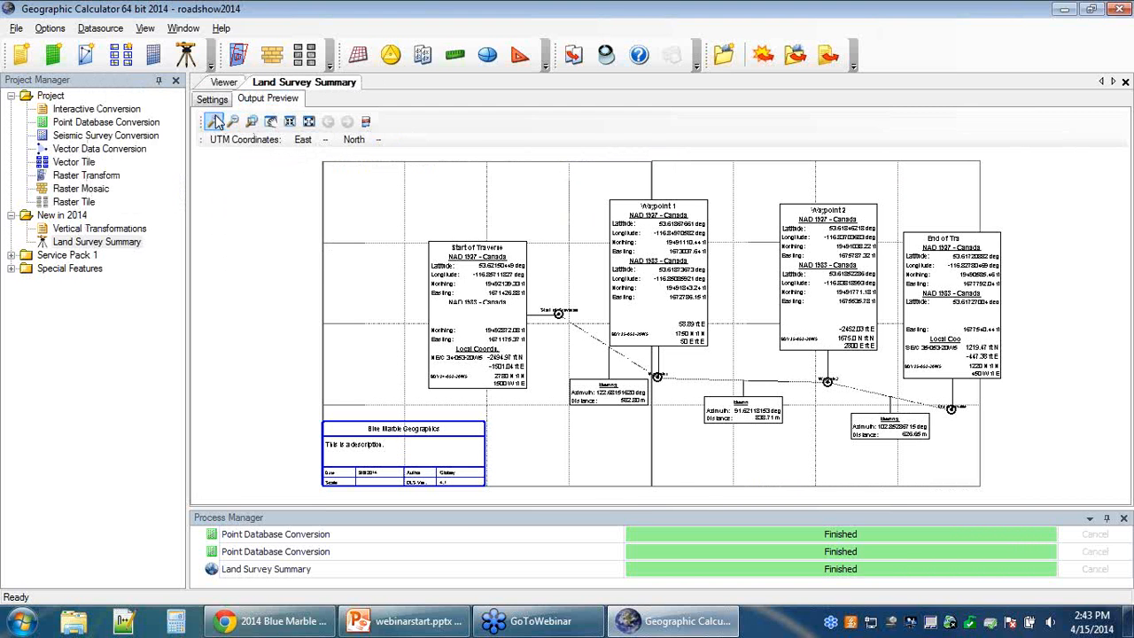
pyautogui.click(415, 460)
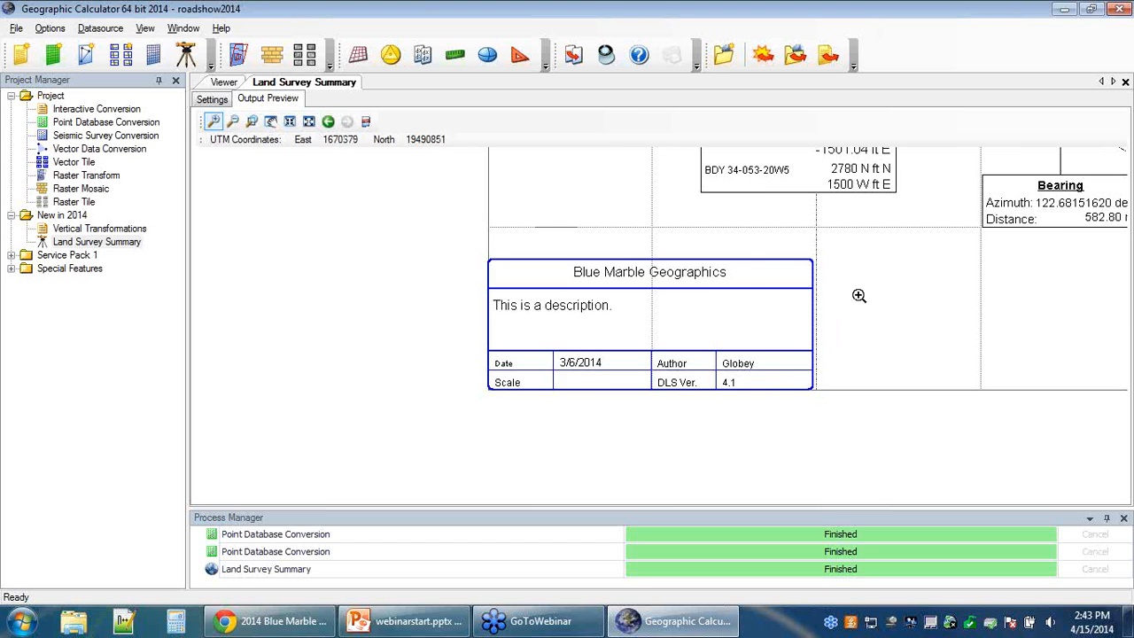
# Open the geospatial PDF export for the whole traverse plot, keeping Letter paper and setting the orientation to Landscape
pyautogui.scroll(-1, 795, 261)
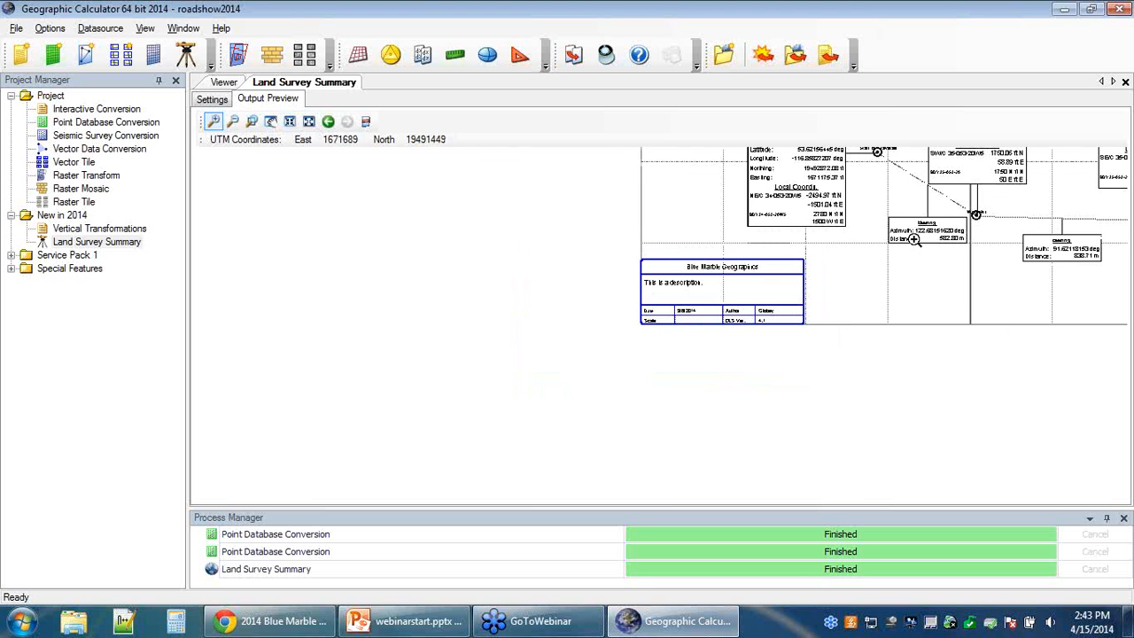
pyautogui.click(270, 121)
pyautogui.moveTo(962, 251); pyautogui.dragTo(693, 400)
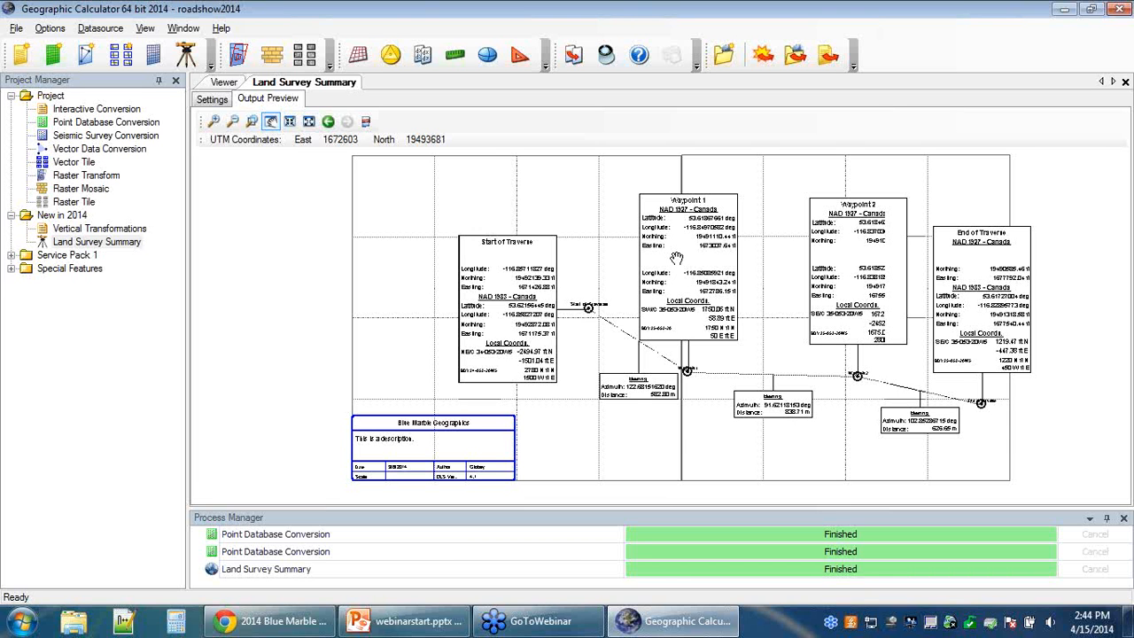
pyautogui.click(367, 124)
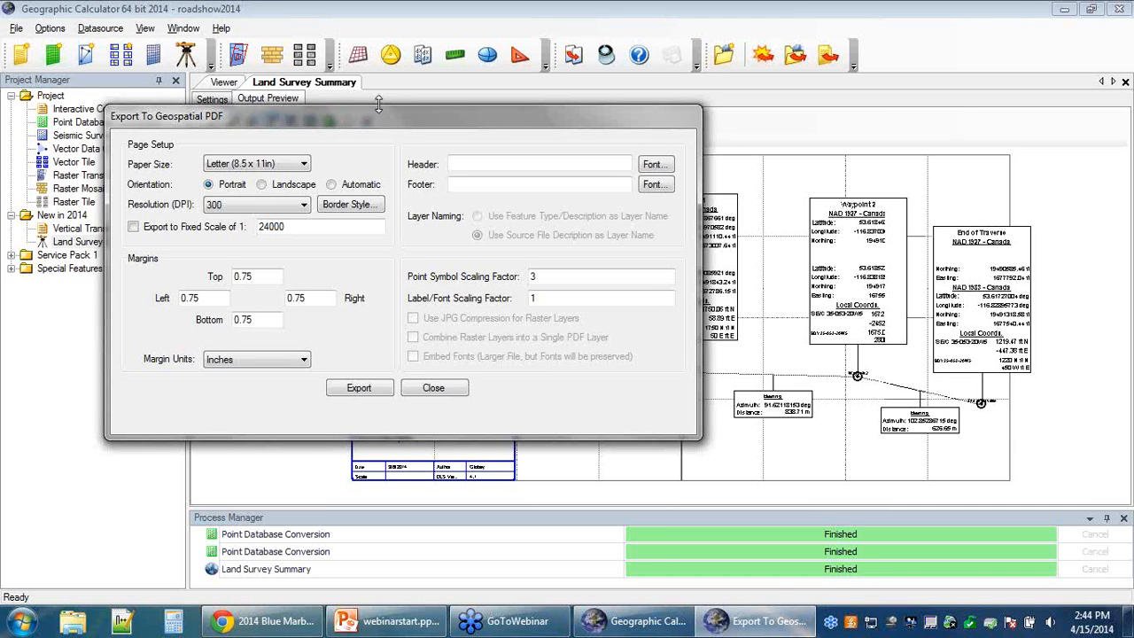
pyautogui.click(305, 166)
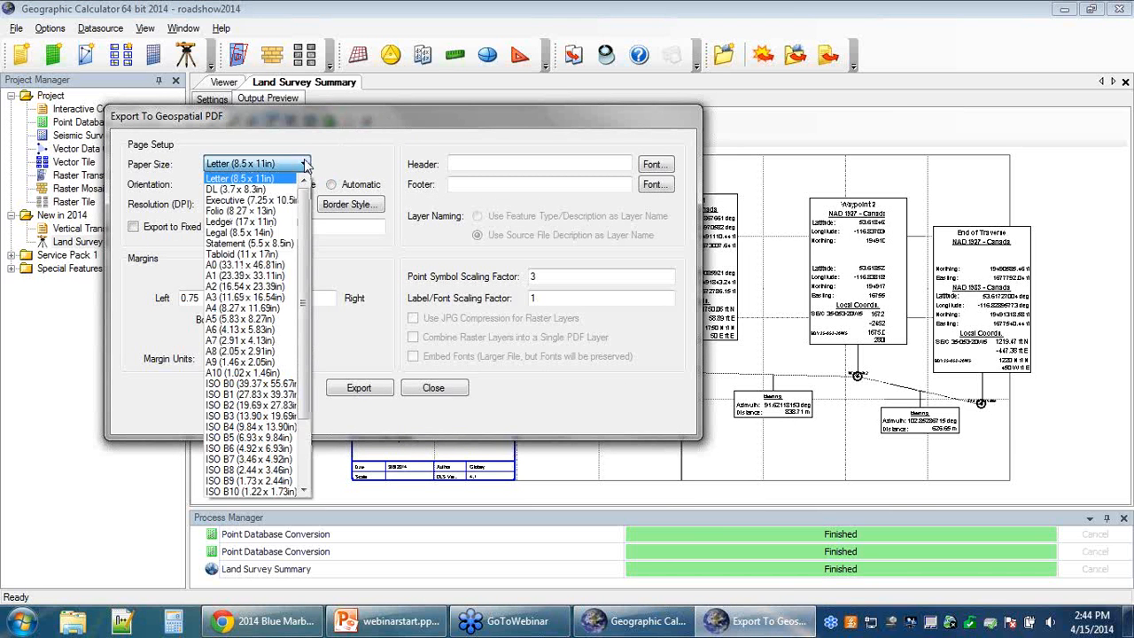
pyautogui.click(306, 164)
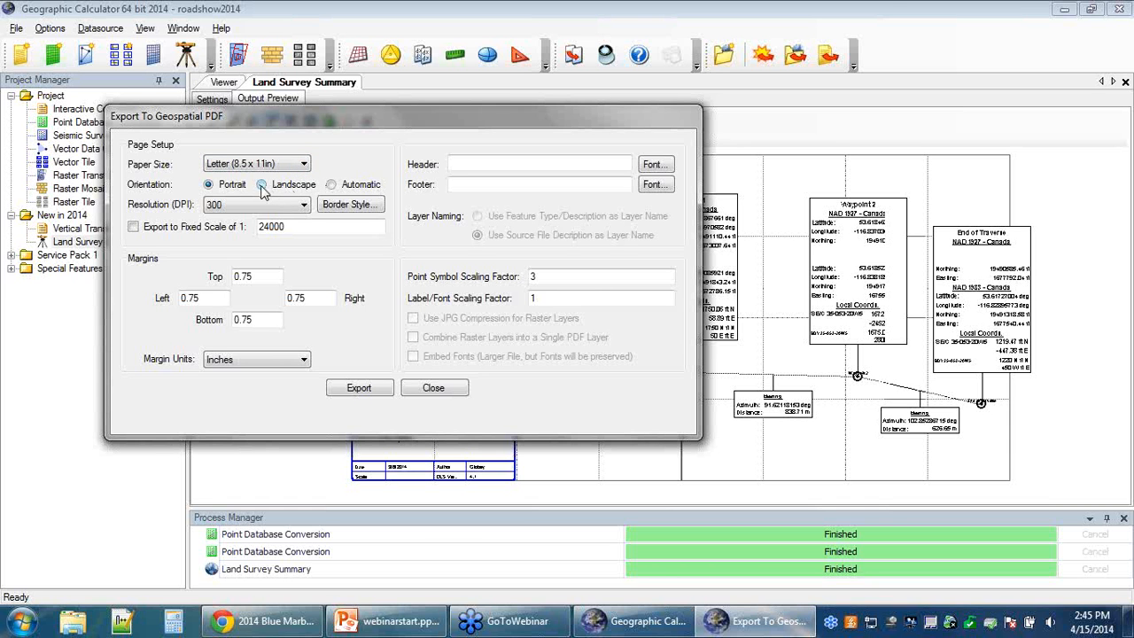
pyautogui.click(266, 188)
# Export the survey plot as a PDF on the Desktop, using the presenter's first name as file name, and close the export settings
pyautogui.click(359, 388)
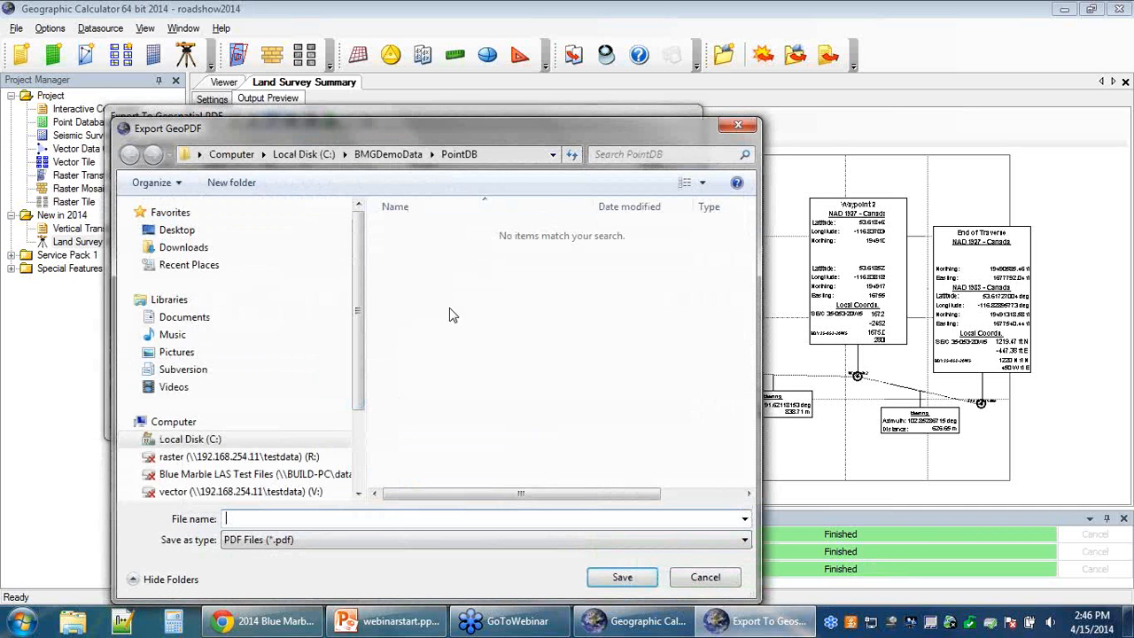
pyautogui.click(177, 231)
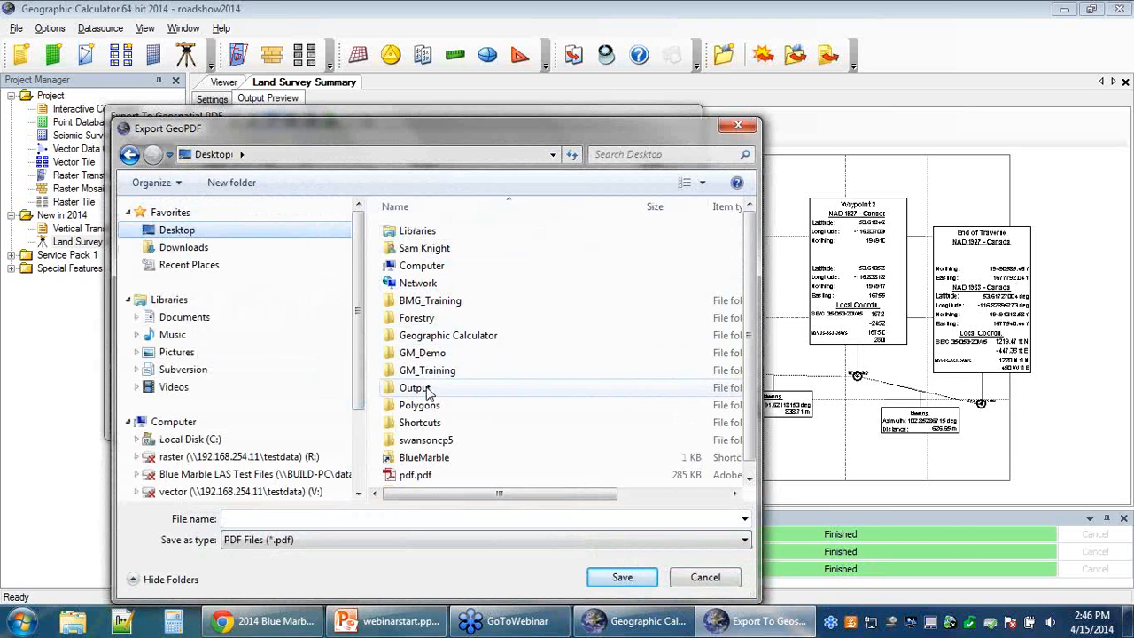
pyautogui.click(296, 520)
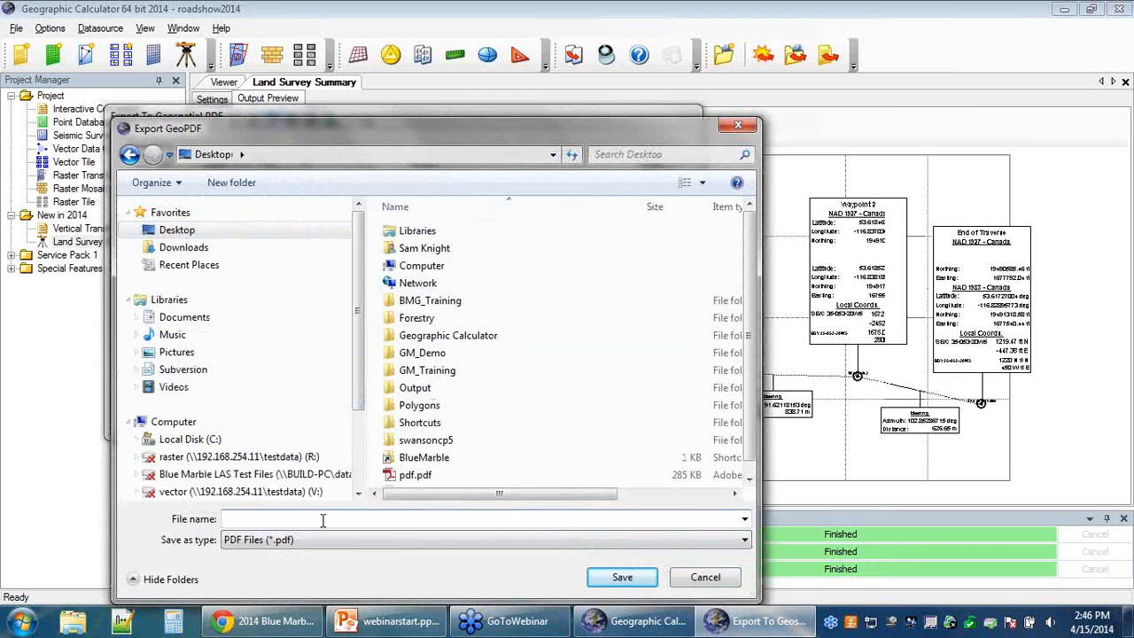
pyautogui.write('sam')
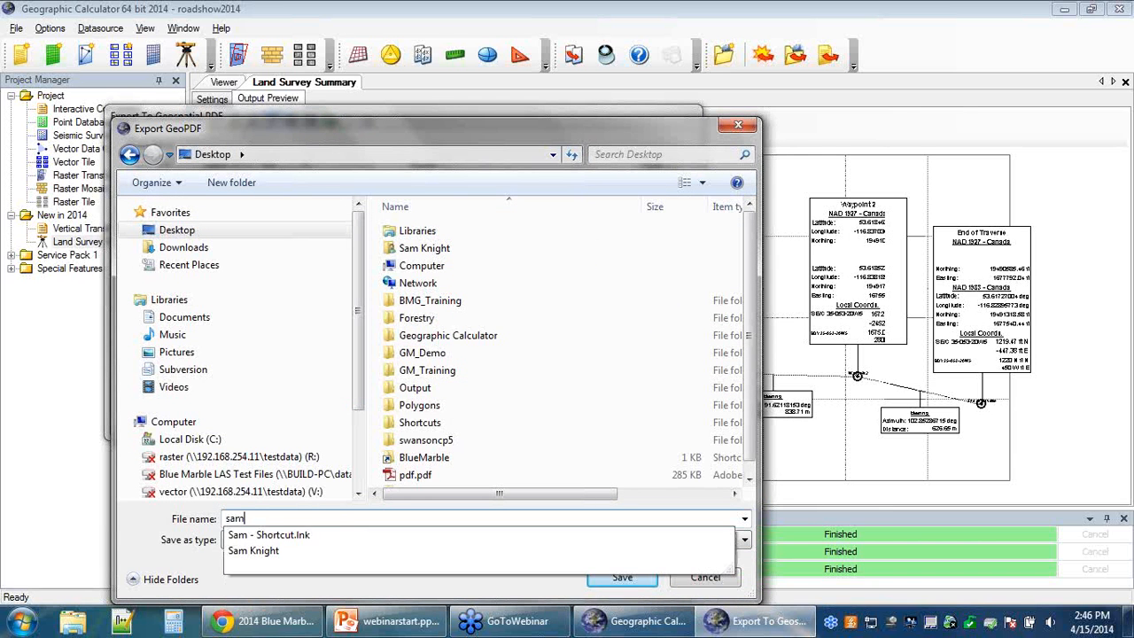
pyautogui.click(759, 527)
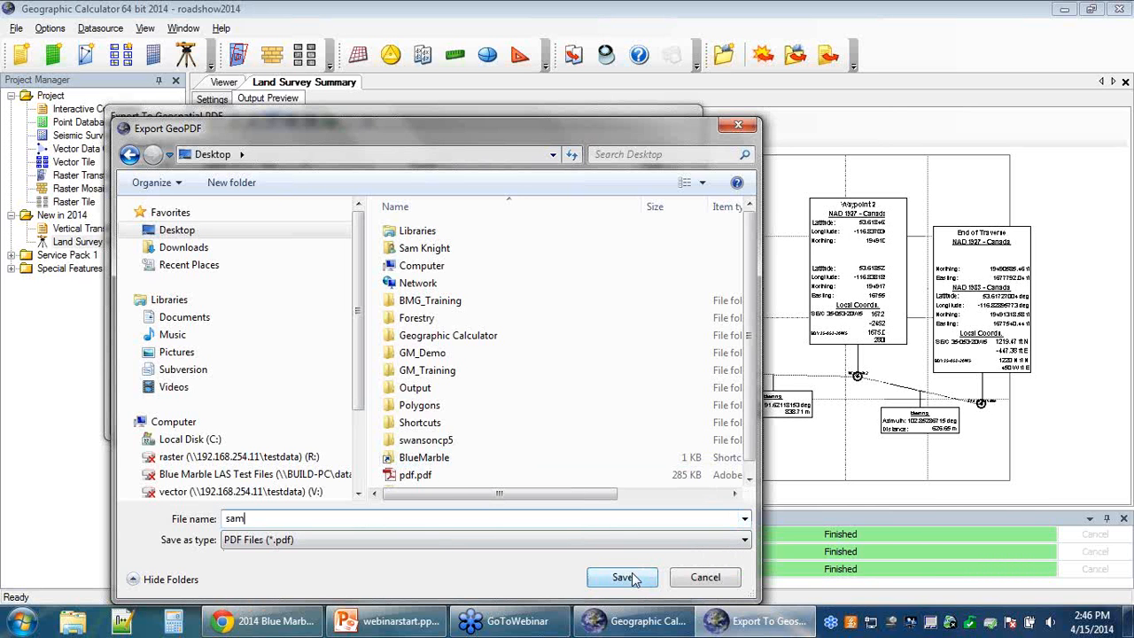
pyautogui.click(624, 577)
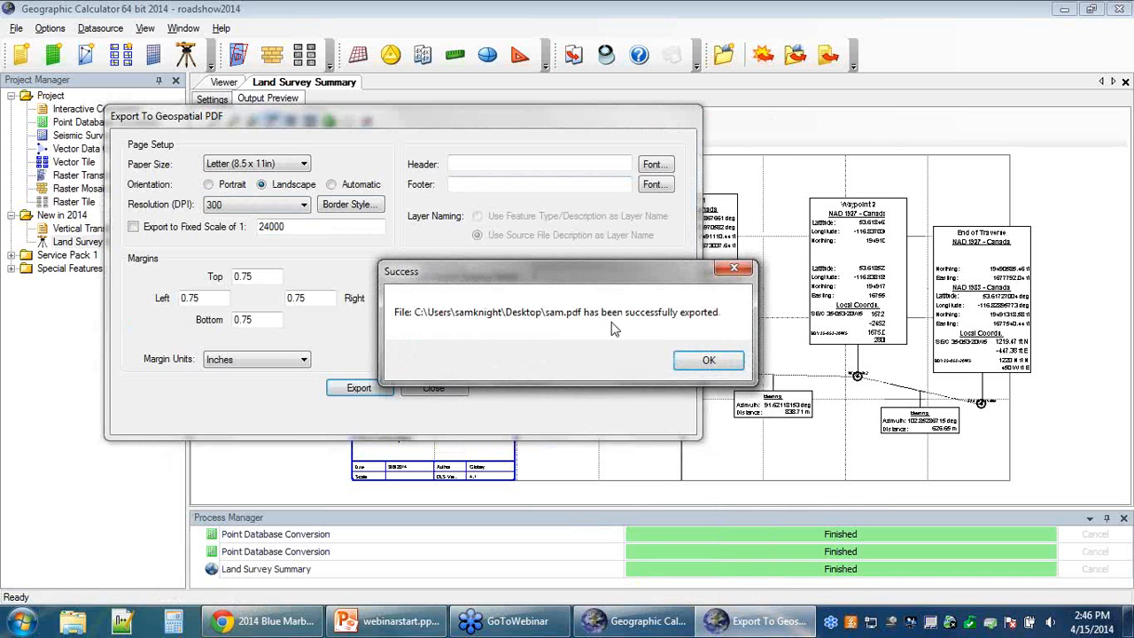
pyautogui.click(725, 360)
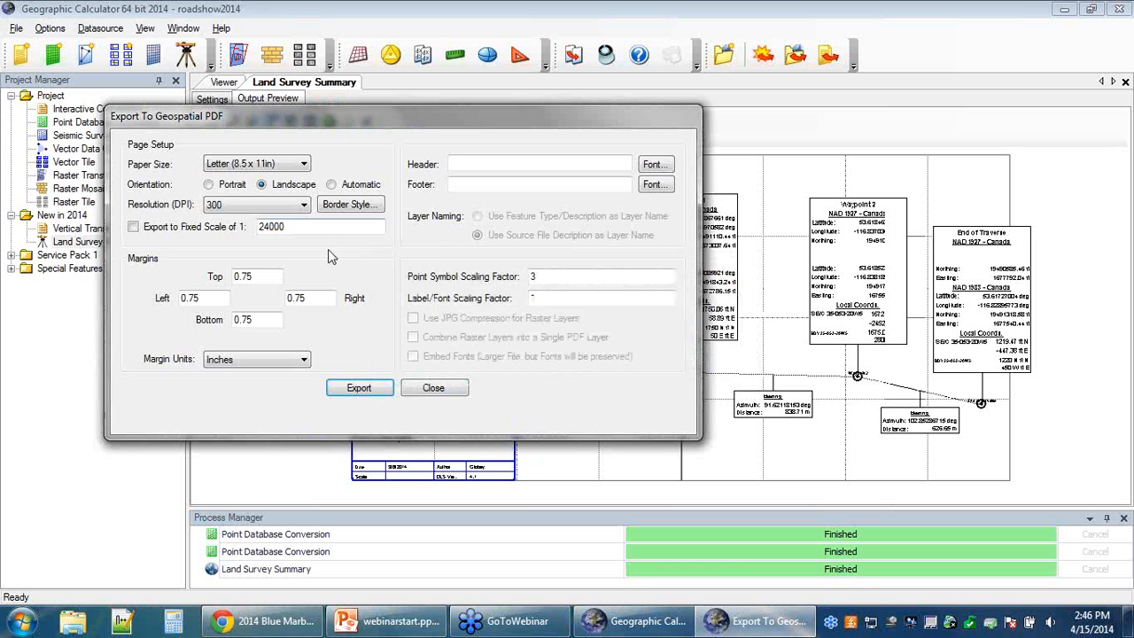
pyautogui.click(433, 387)
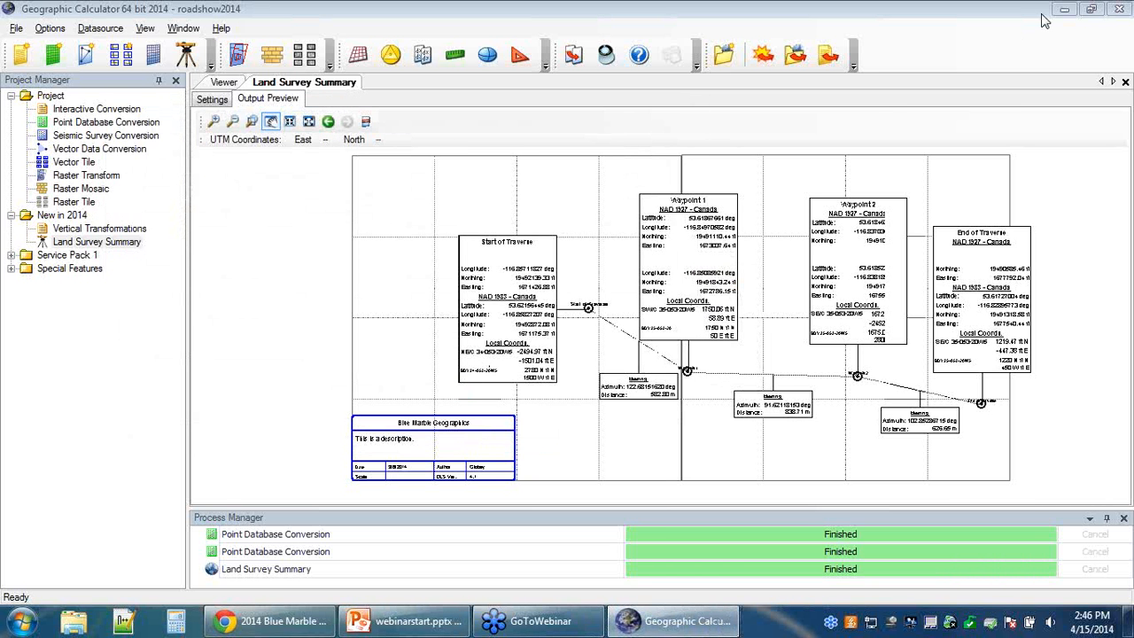
# Clear the open windows off the desktop and open the newly exported PDF in Adobe Reader
pyautogui.click(1060, 11)
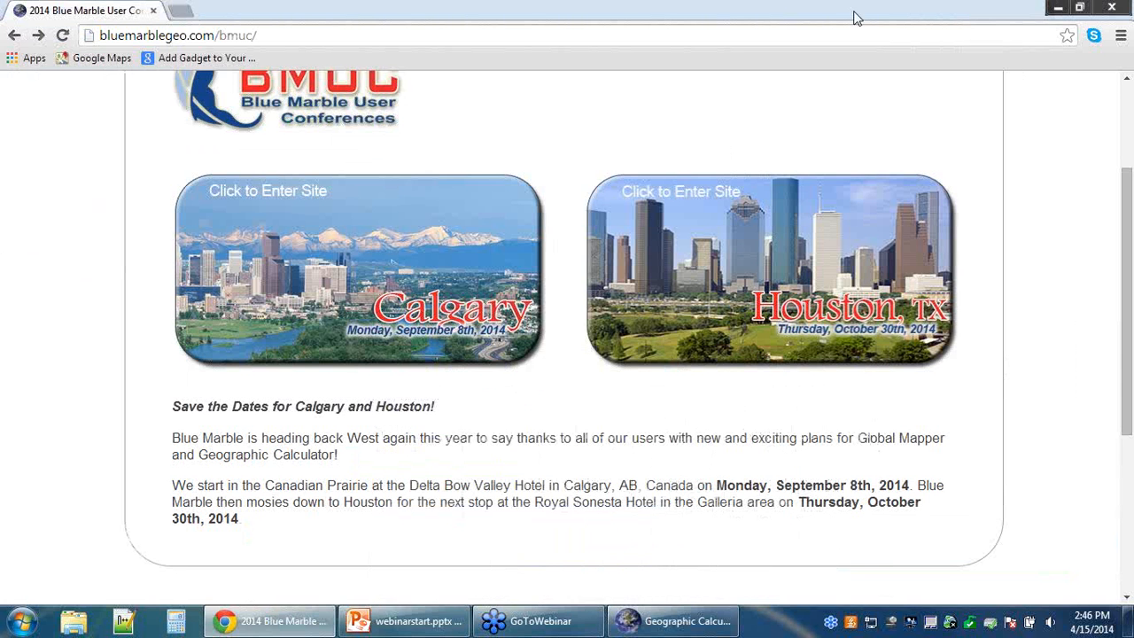
pyautogui.click(1067, 11)
pyautogui.click(1060, 8)
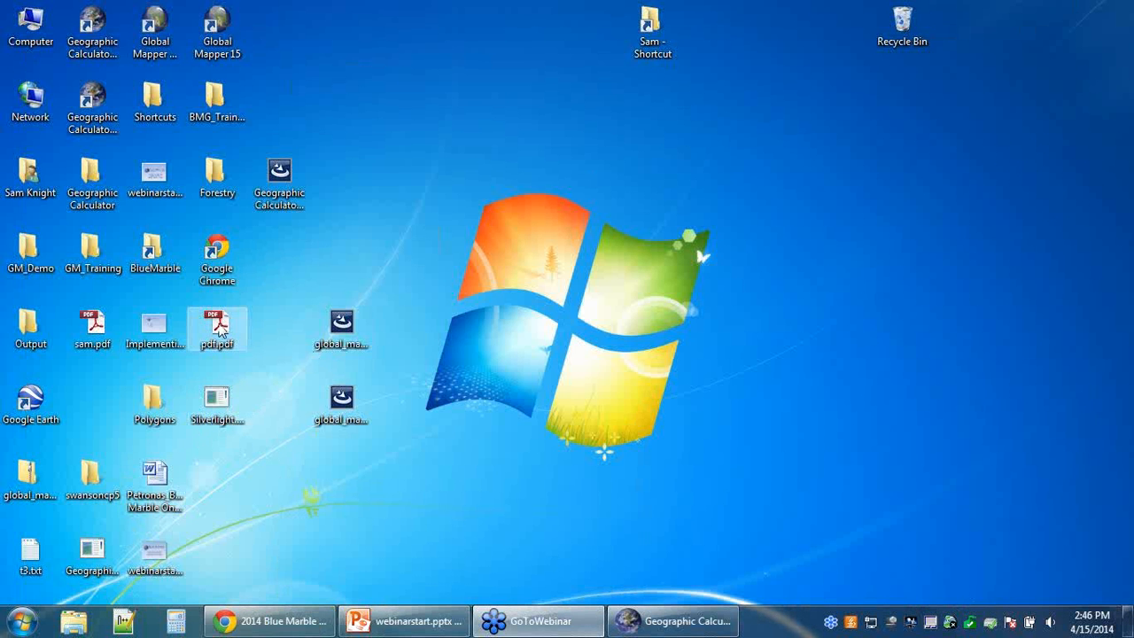
pyautogui.doubleClick(99, 320)
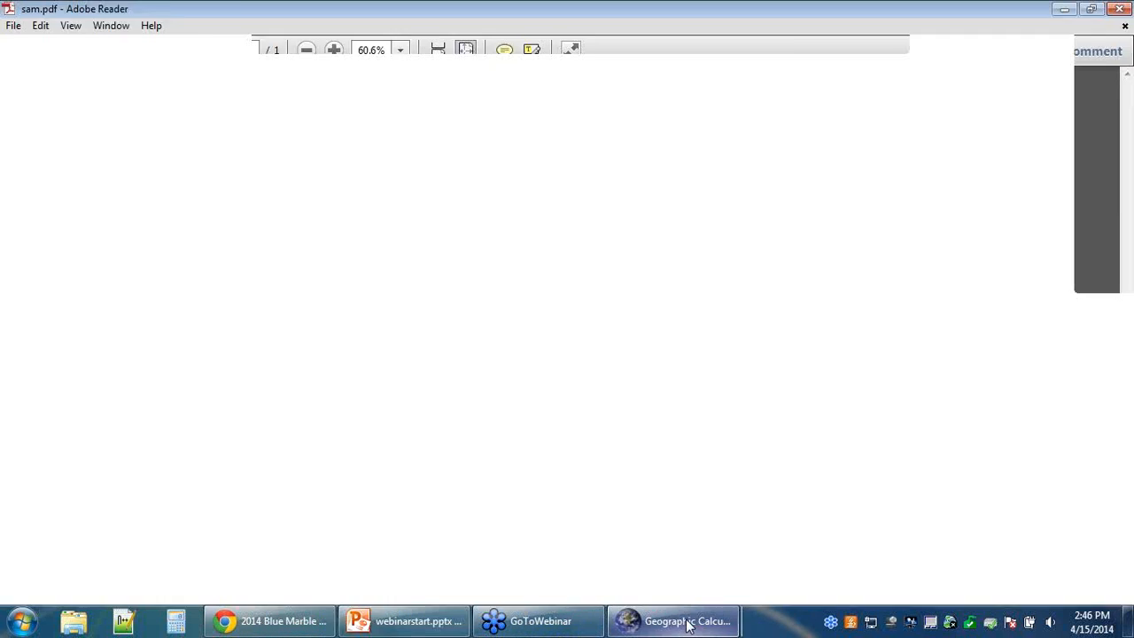
pyautogui.click(689, 625)
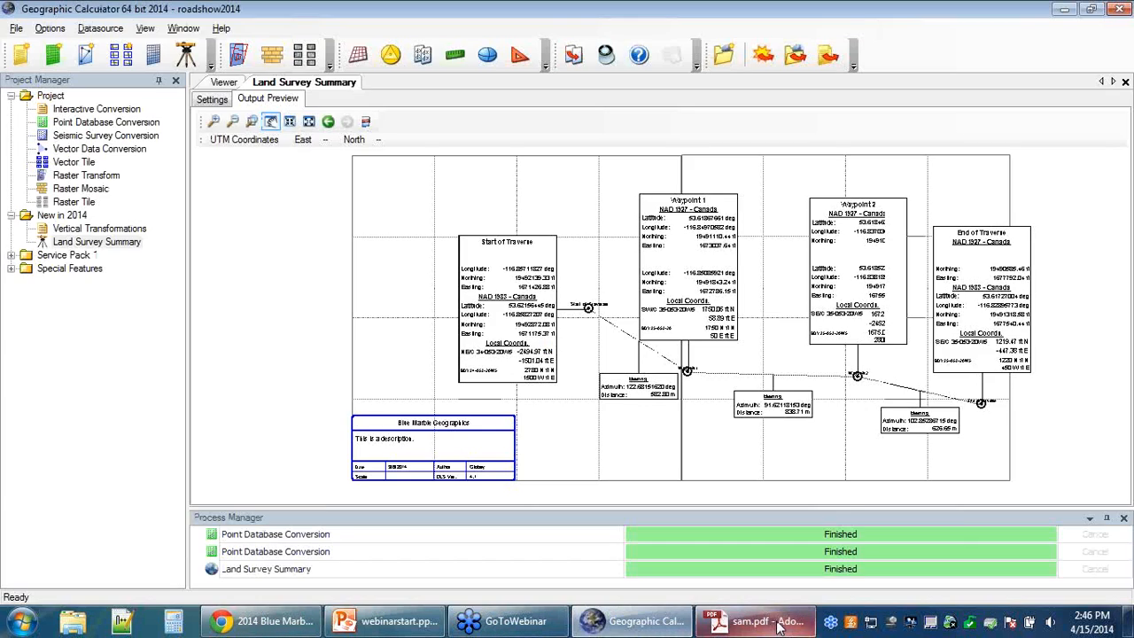
pyautogui.click(779, 624)
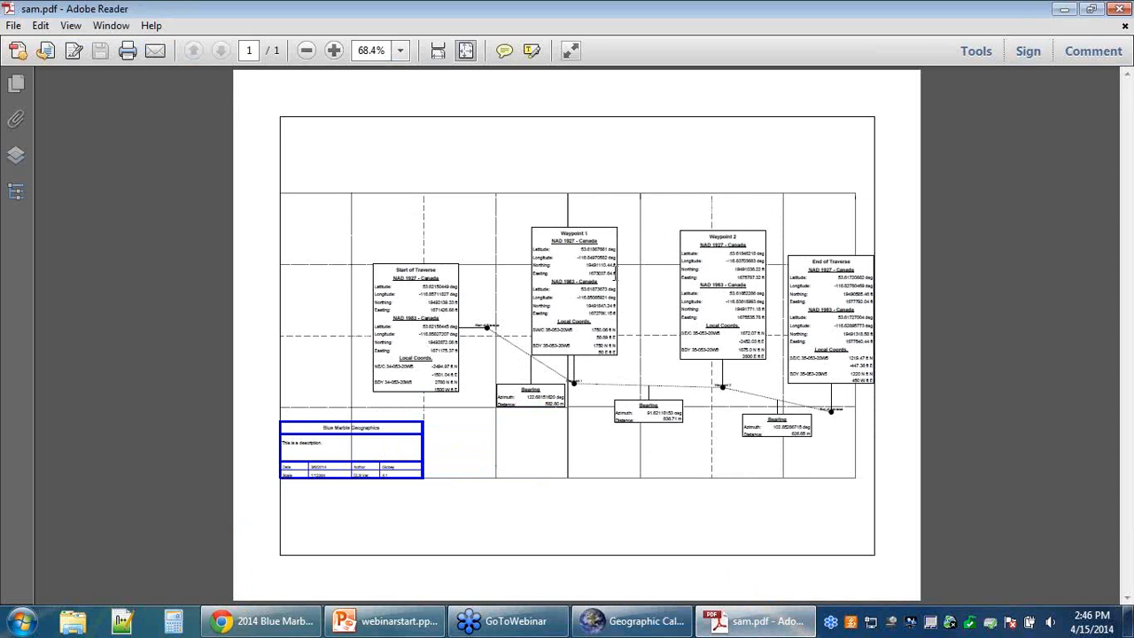
# View the PDF at actual size and examine its traverse point boxes, bearing boxes and title block
pyautogui.click(399, 51)
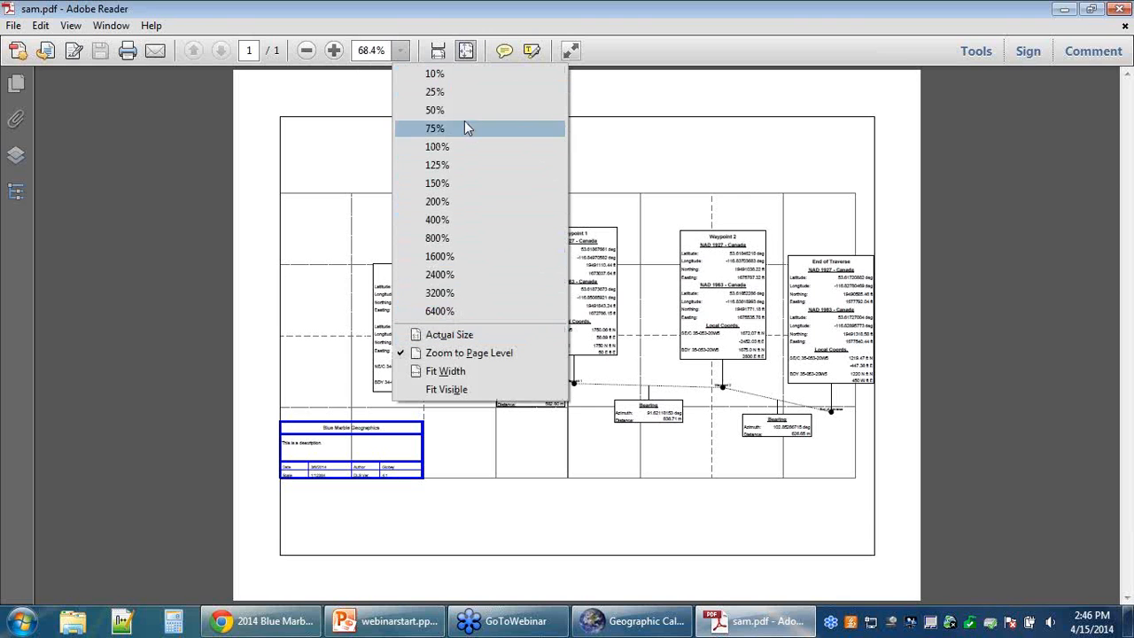
pyautogui.click(430, 342)
pyautogui.scroll(-3, 722, 292)
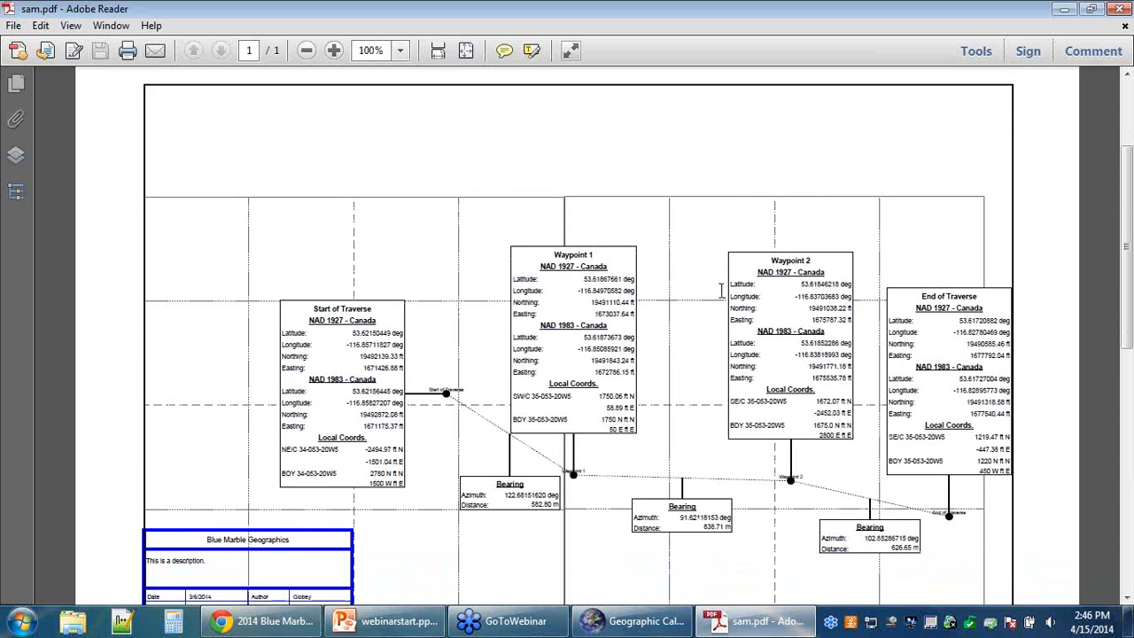
pyautogui.scroll(-2, 722, 293)
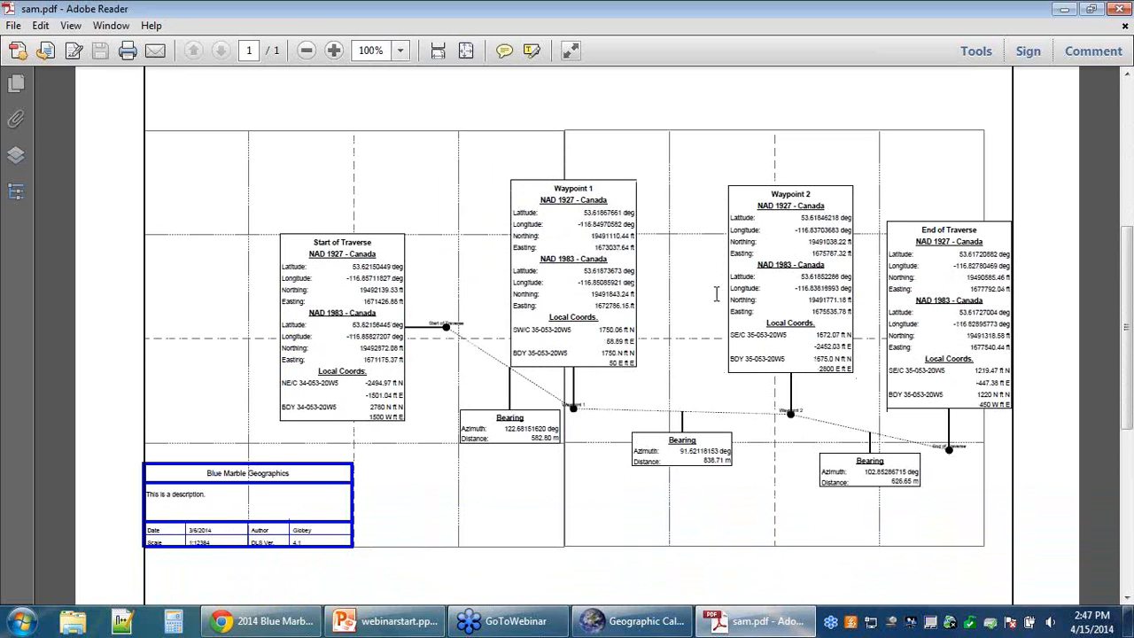
pyautogui.scroll(-1, 716, 294)
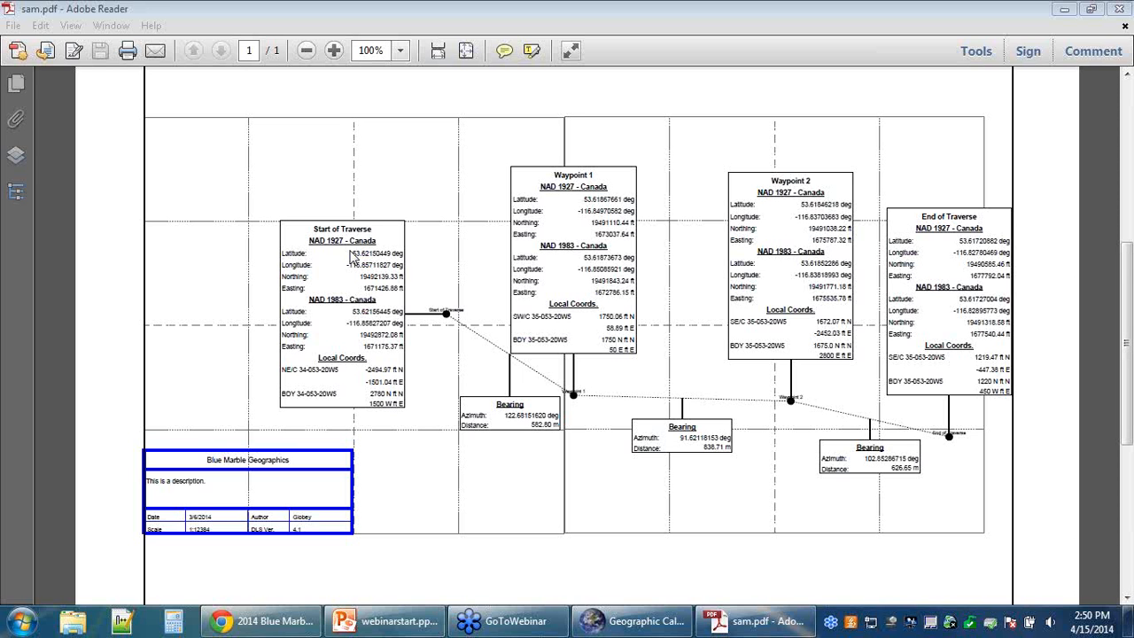
# Switch to Geographic Calculator and browse the coordinate system datasource to the projected systems for Alberta, Canada
pyautogui.click(620, 620)
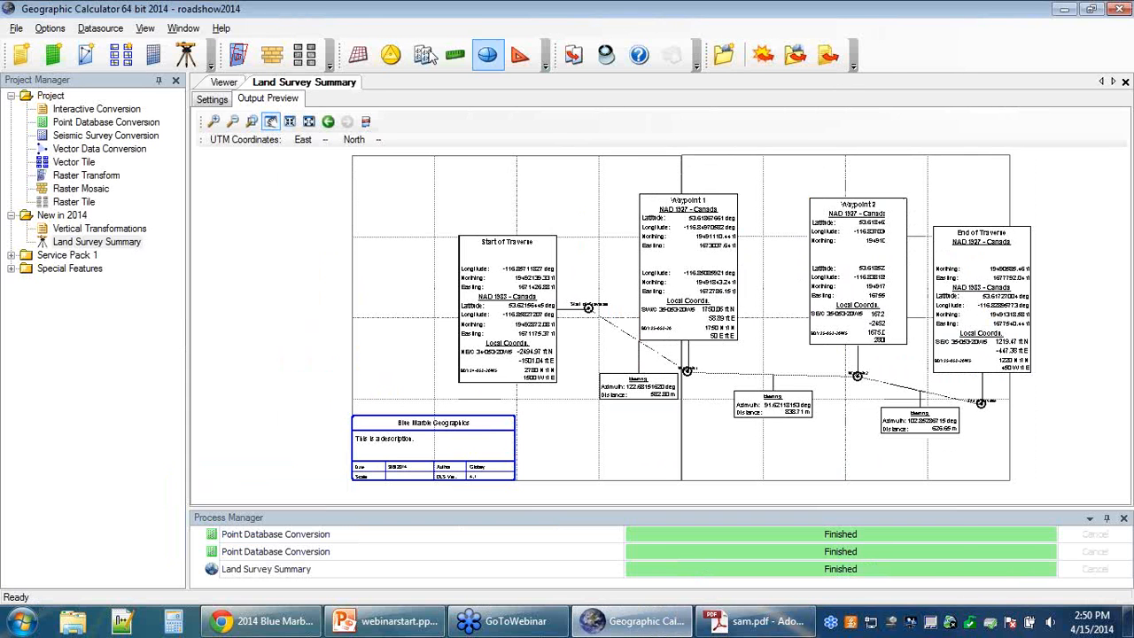
pyautogui.click(358, 55)
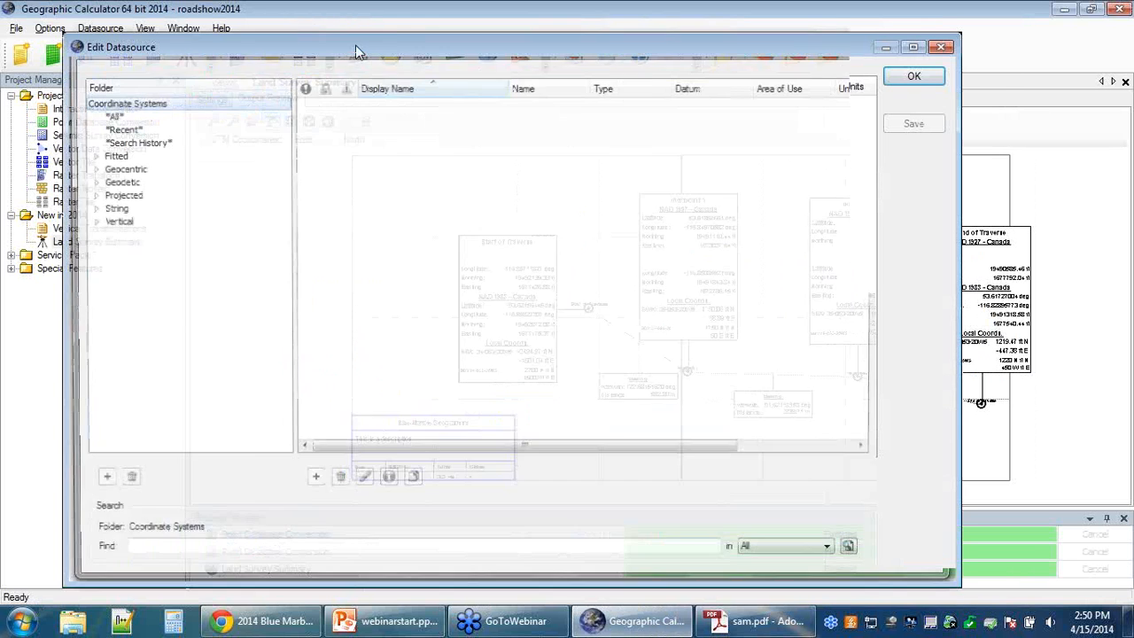
pyautogui.click(87, 194)
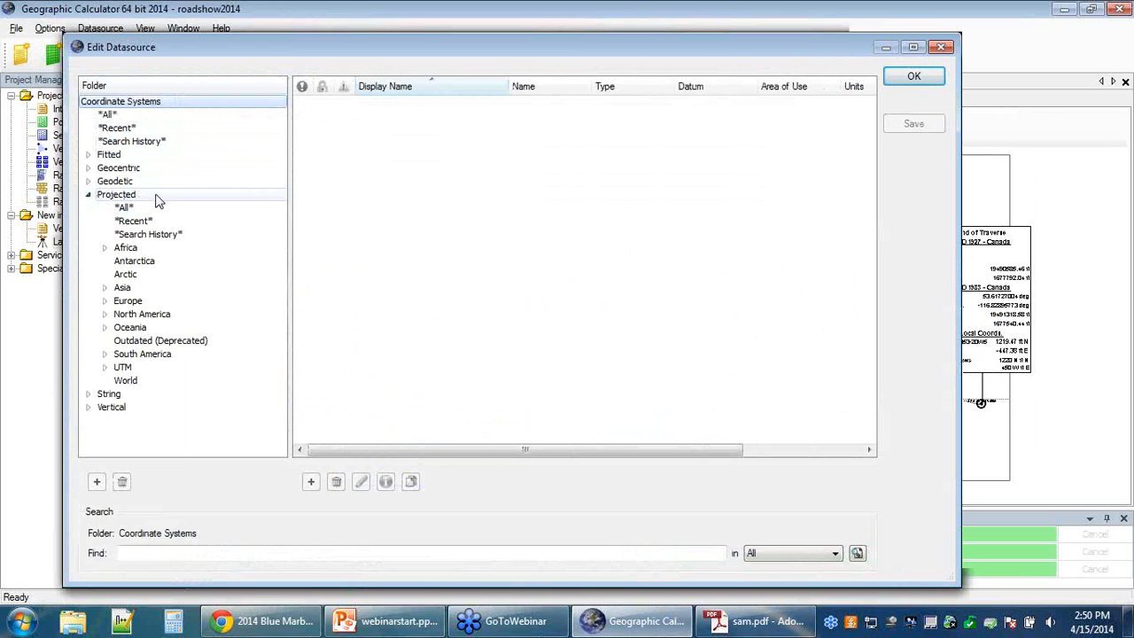
pyautogui.click(105, 313)
pyautogui.click(144, 344)
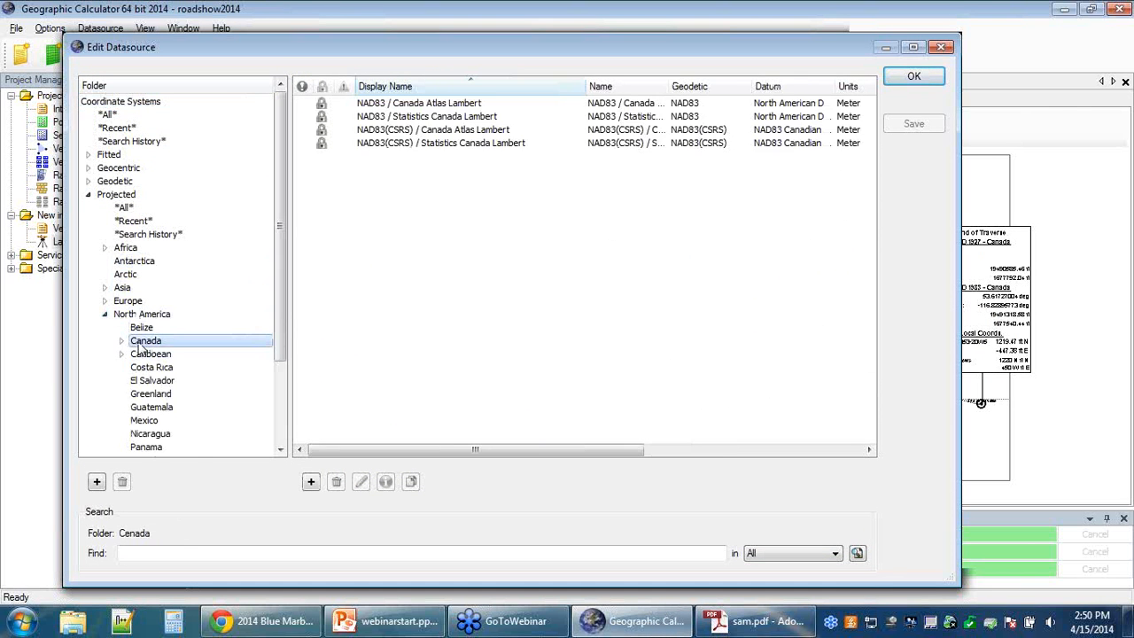
pyautogui.click(123, 343)
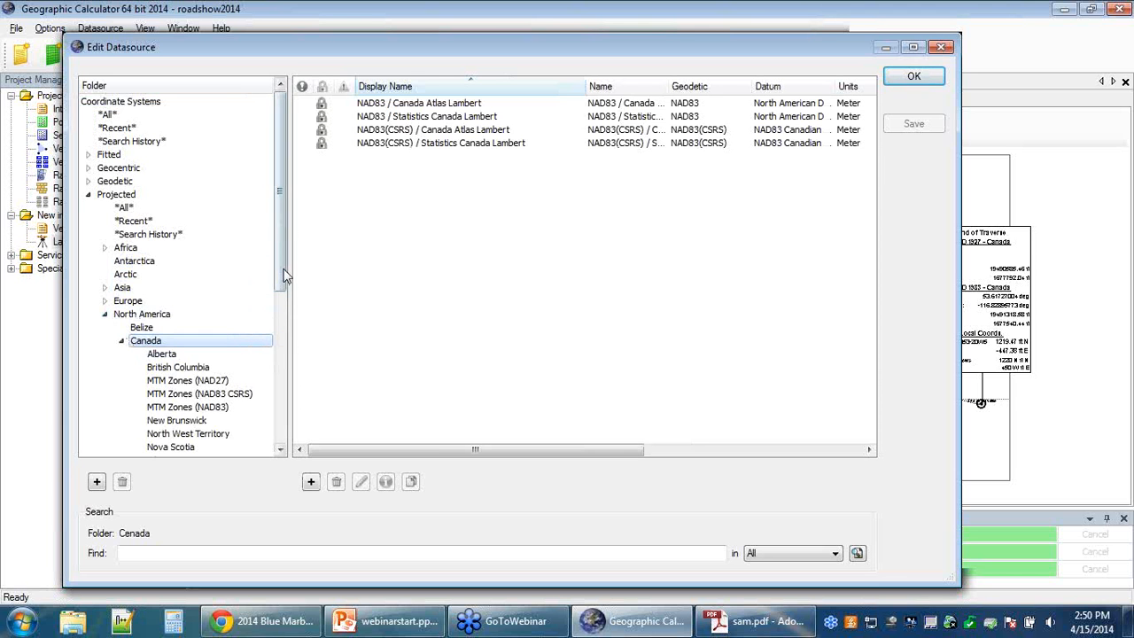
pyautogui.moveTo(280, 264); pyautogui.dragTo(273, 337)
pyautogui.click(168, 235)
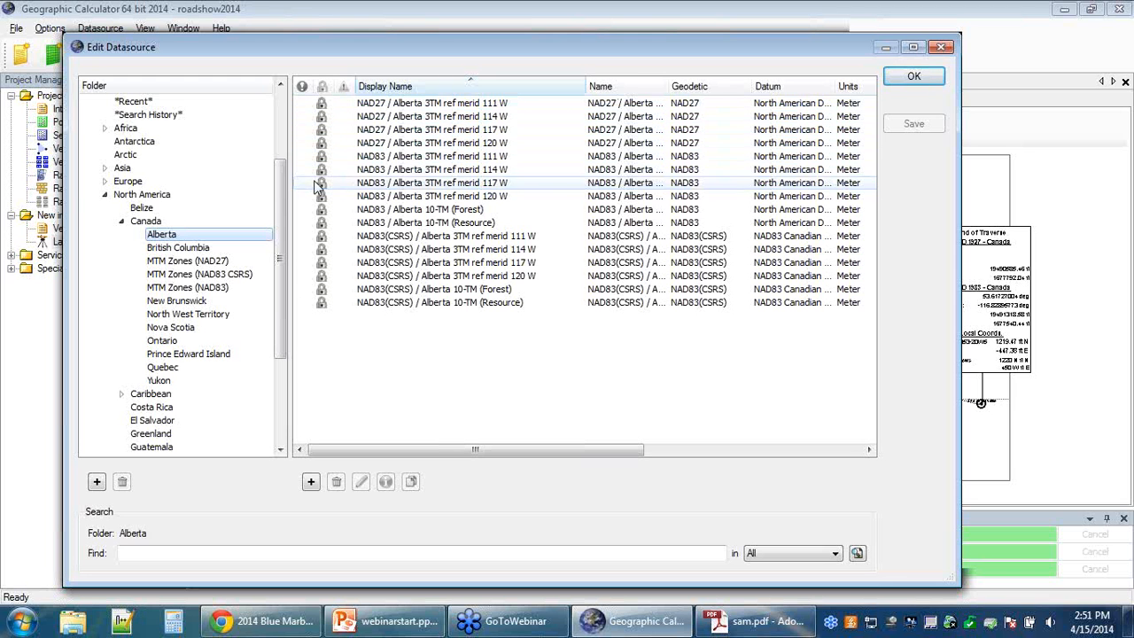
# Review Canada's MTM zone systems for NAD27, NAD83 CSRS and NAD83, and close the datasource editor
pyautogui.click(147, 222)
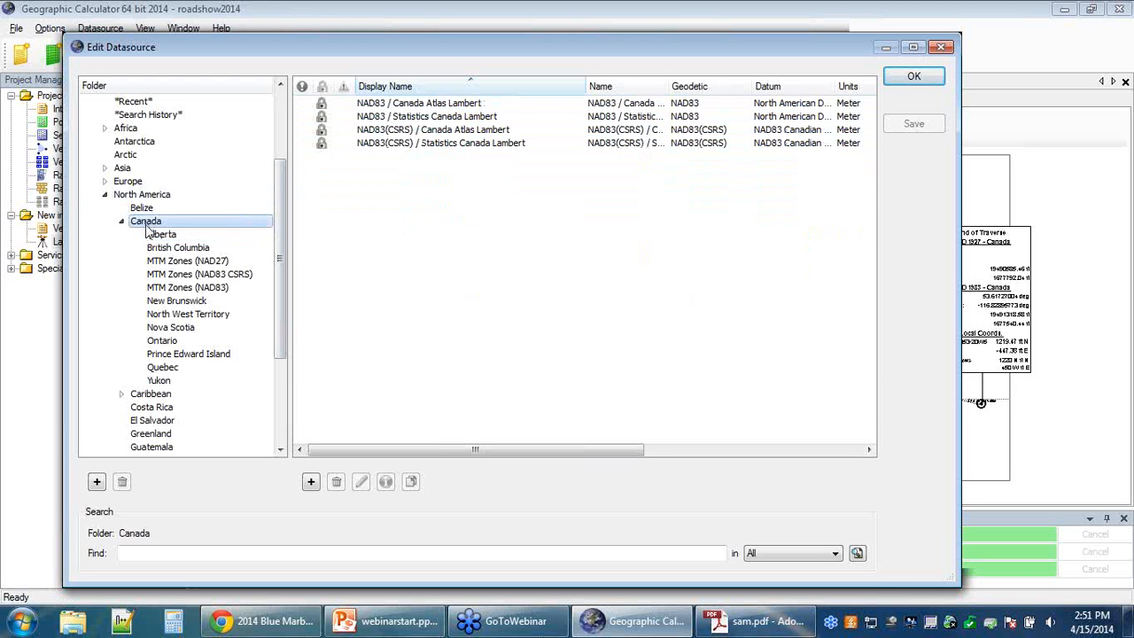
pyautogui.click(182, 261)
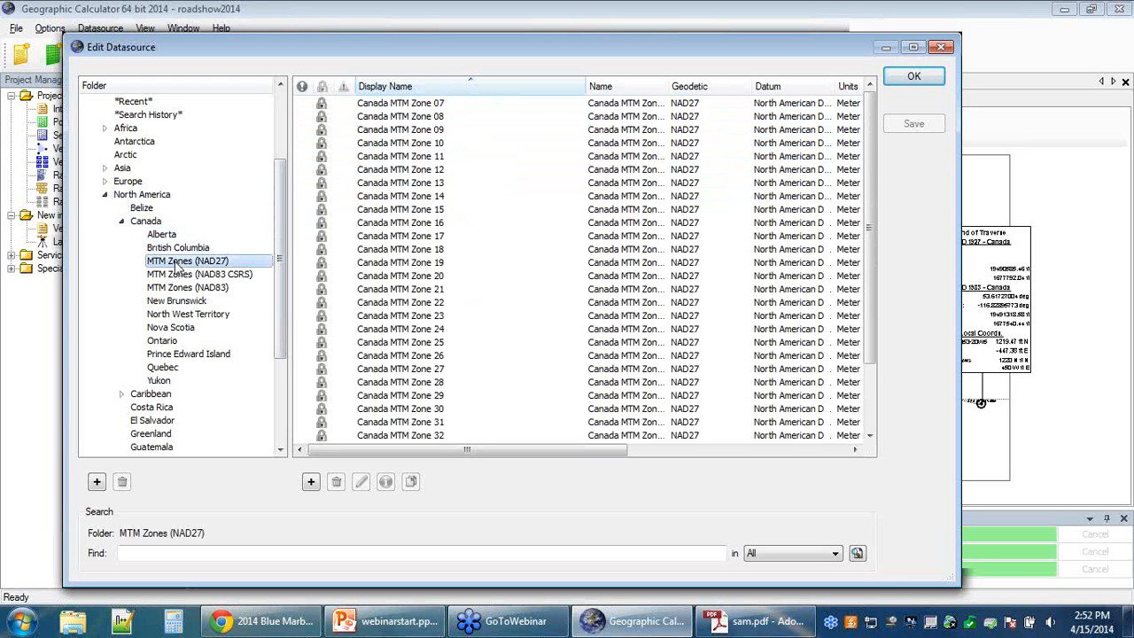
pyautogui.click(177, 275)
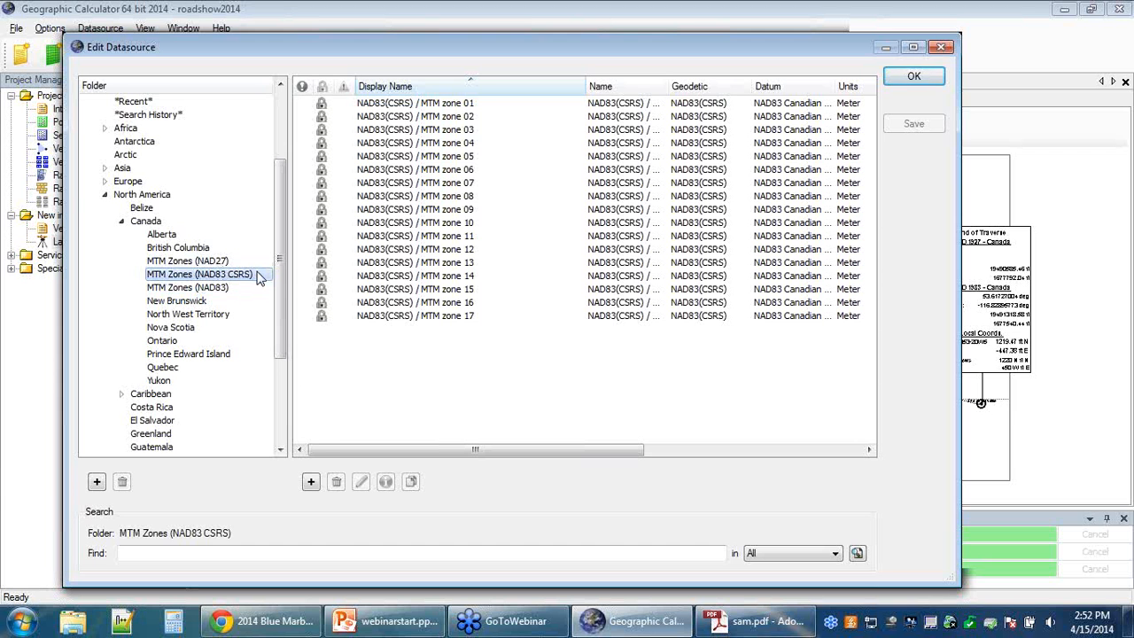
pyautogui.click(228, 291)
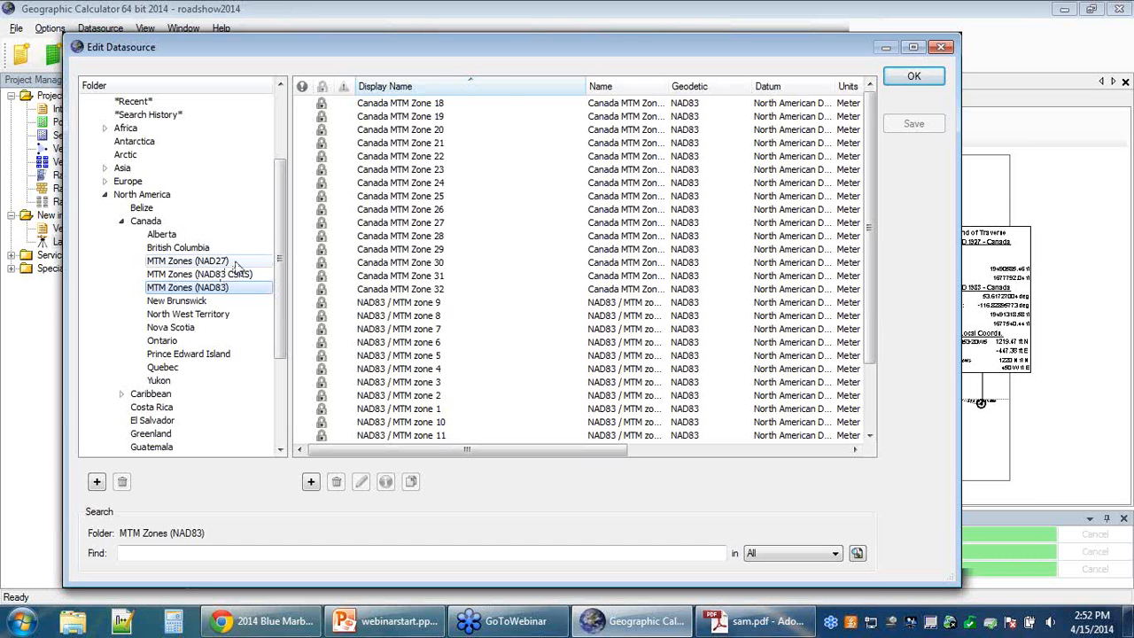
pyautogui.click(122, 221)
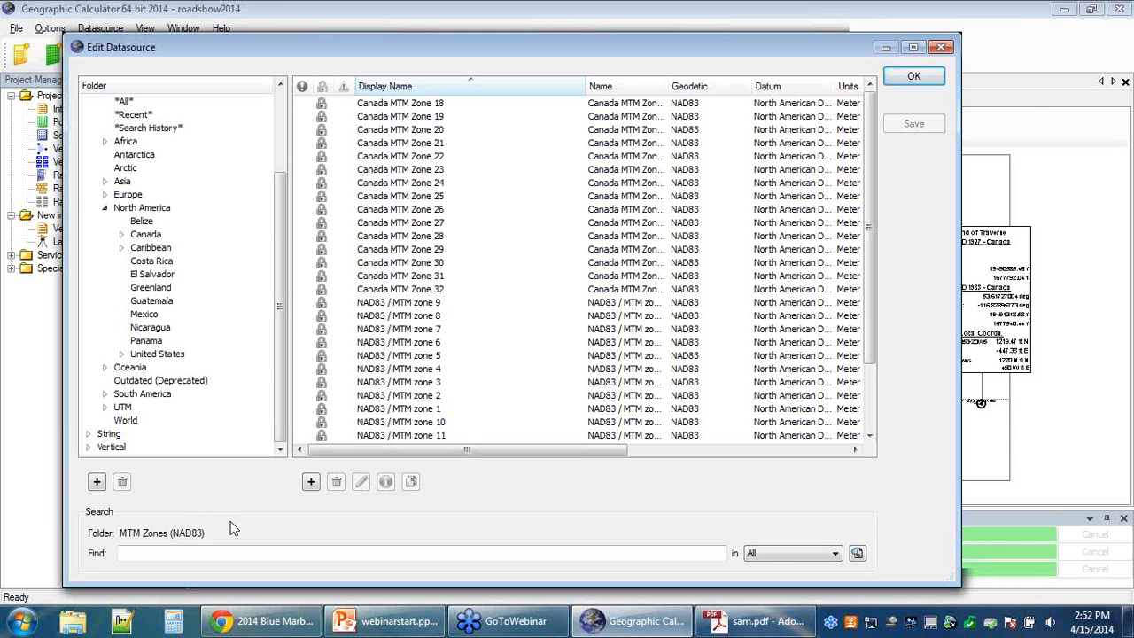
pyautogui.click(181, 551)
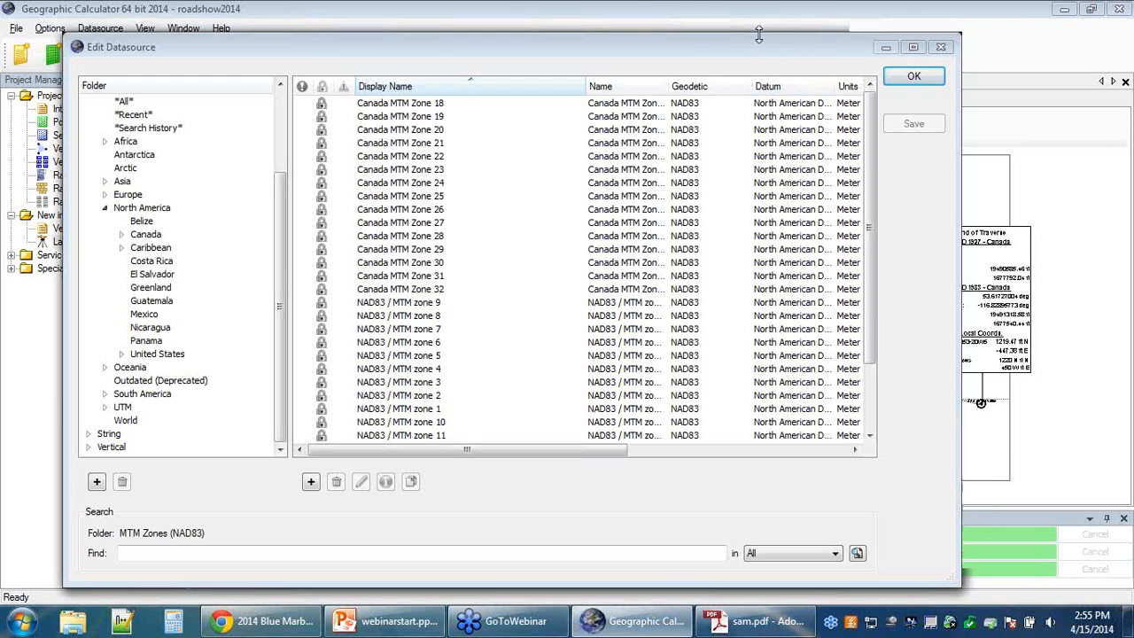
pyautogui.click(941, 47)
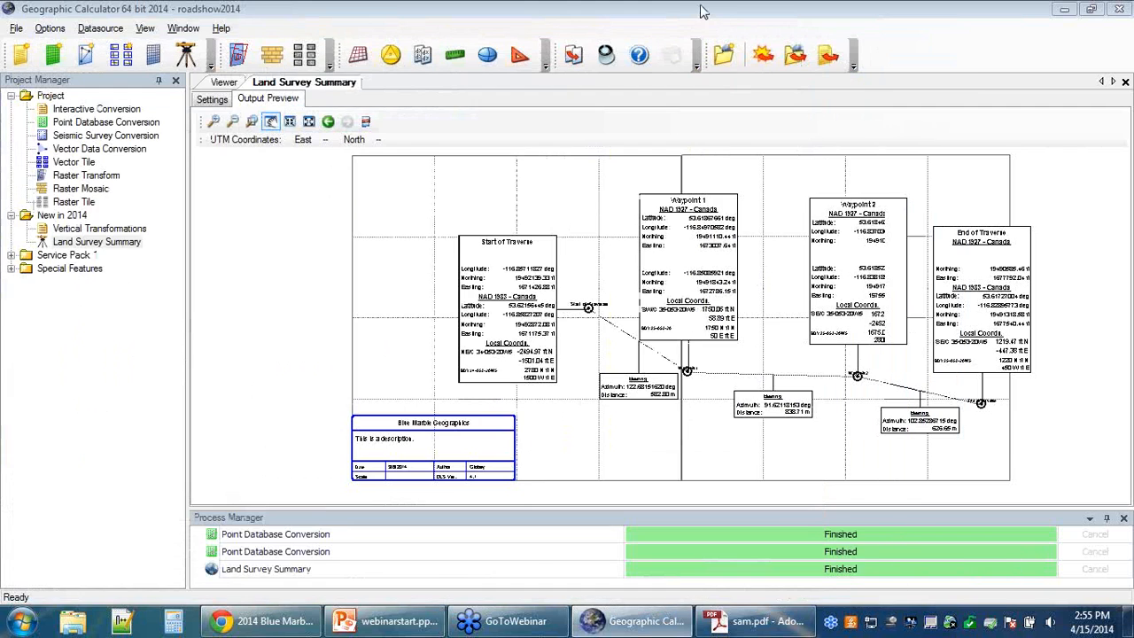
# Switch to the exported PDF in Adobe Reader and highlight 34-053-20W5 in the Start of Traverse box's BDY entry
pyautogui.click(740, 620)
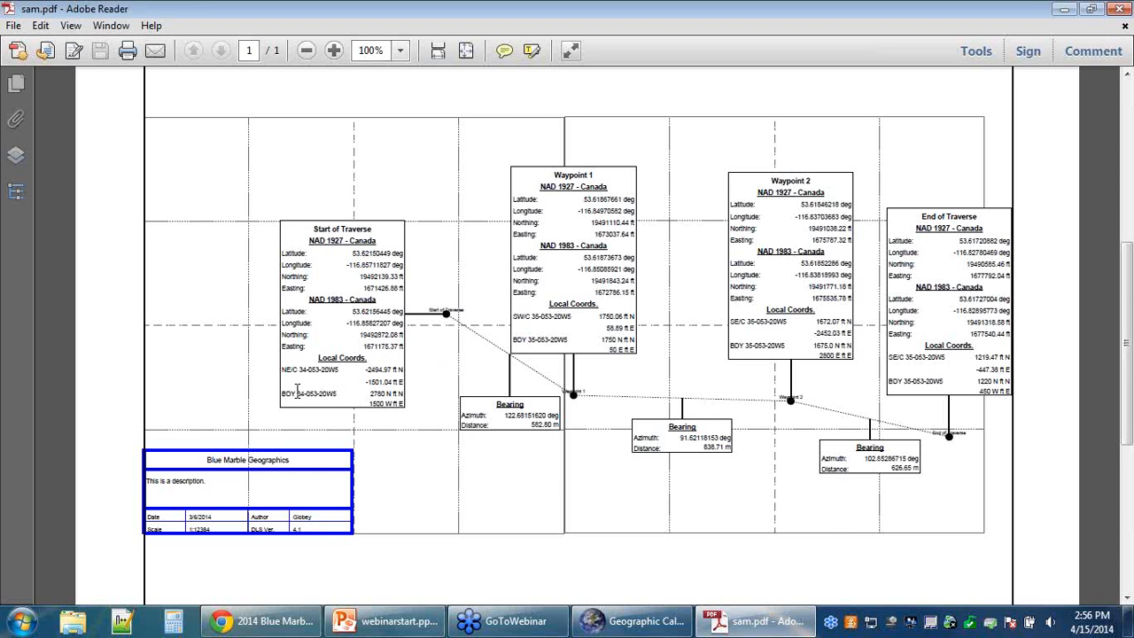
pyautogui.moveTo(298, 393); pyautogui.dragTo(342, 393)
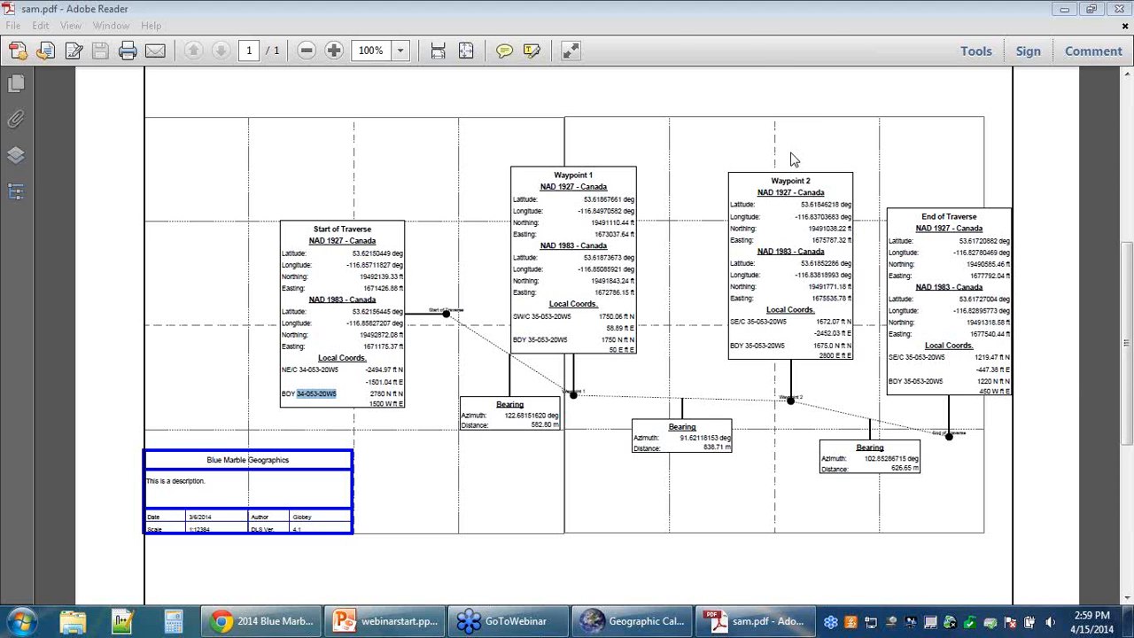
# Switch to the webinarstart.pptx presentation in PowerPoint
pyautogui.click(390, 621)
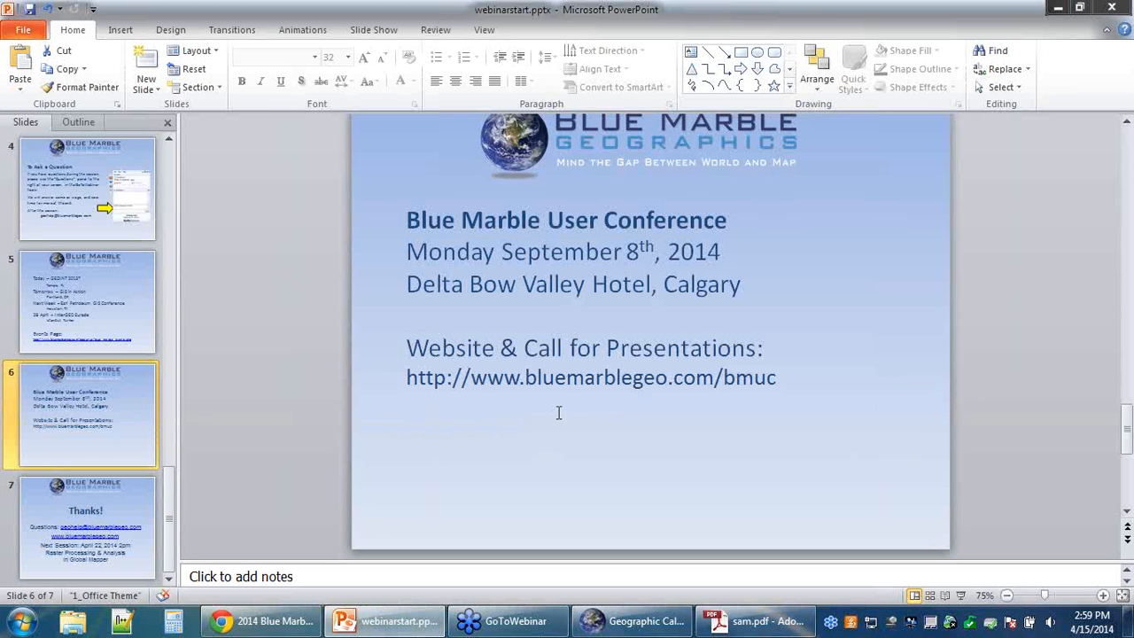